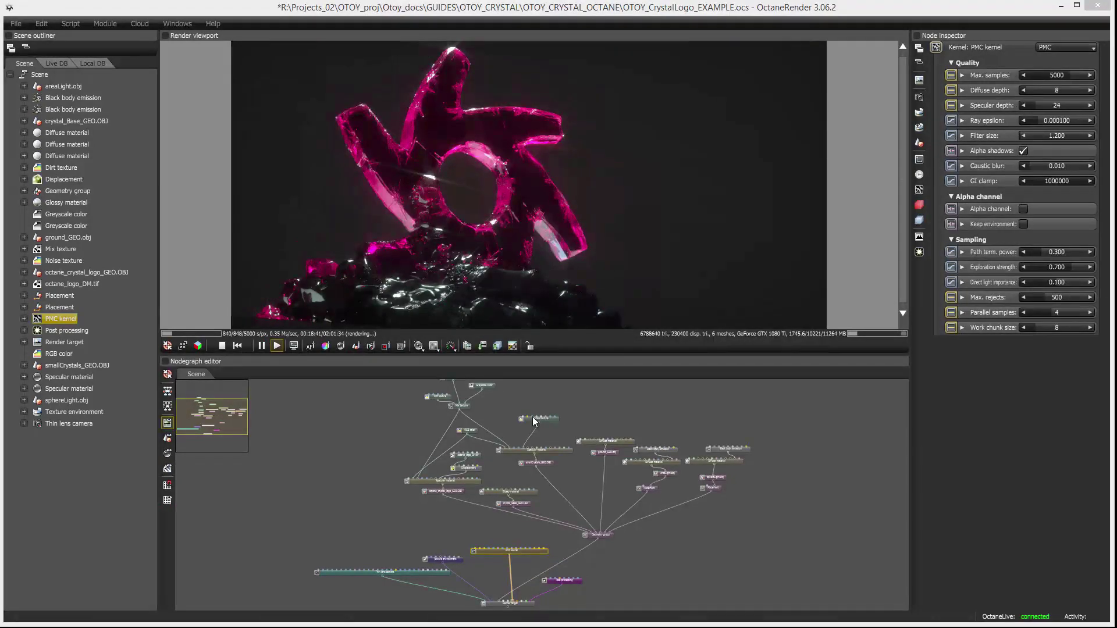
Step: Arrange the node graph and inspect the Texture environment and Thin lens camera settings
scroll(501, 511, up, 5)
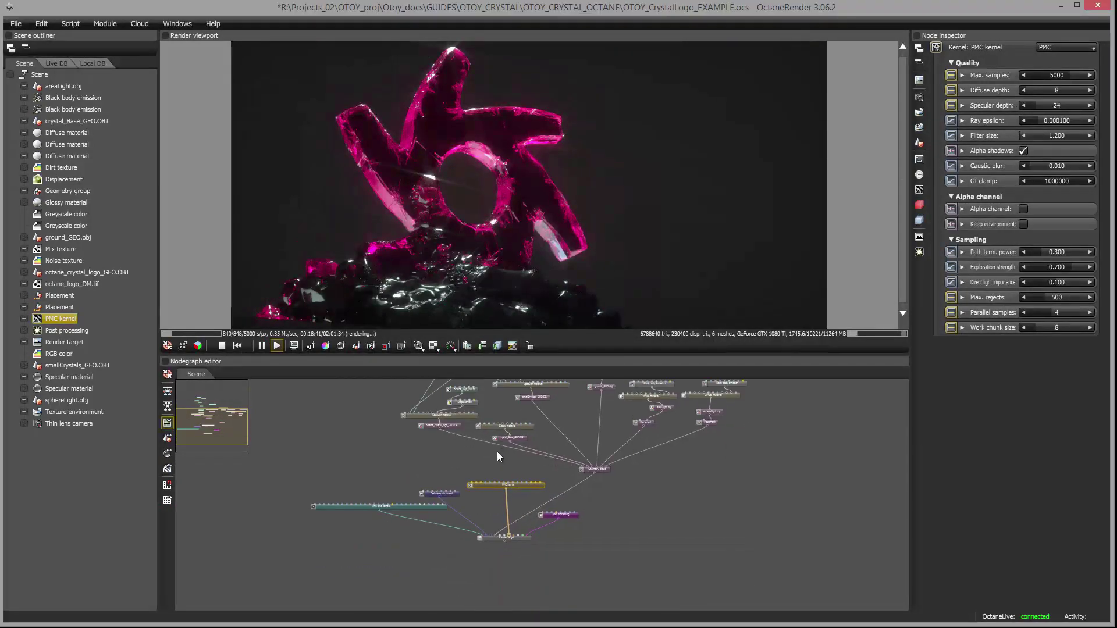
scroll(495, 451, up, 1)
drag(499, 532, 501, 452)
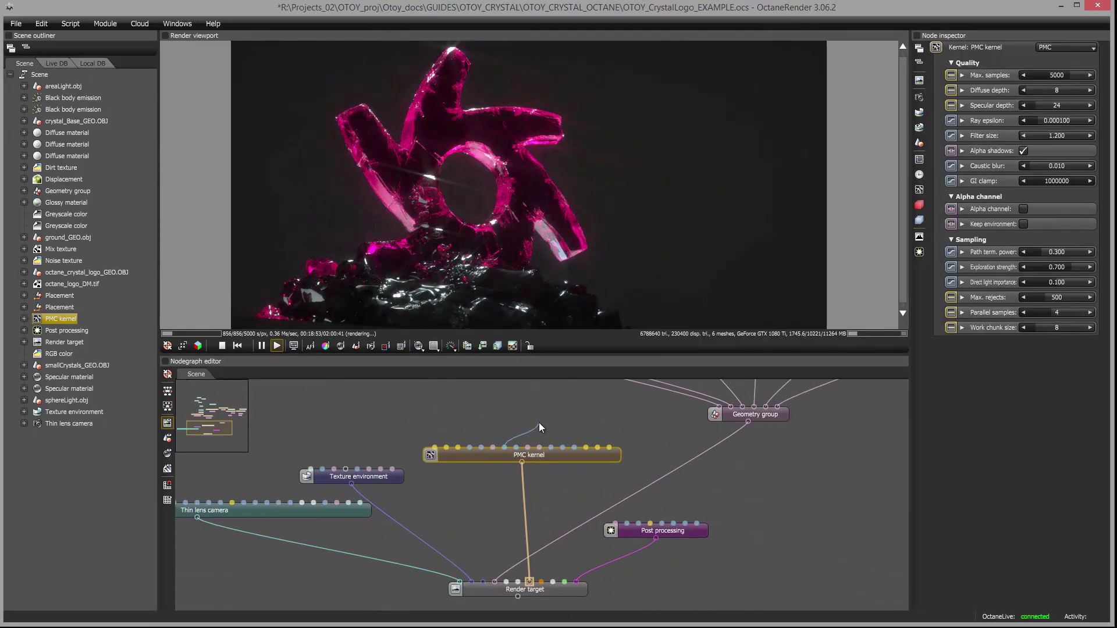
drag(532, 418, 618, 400)
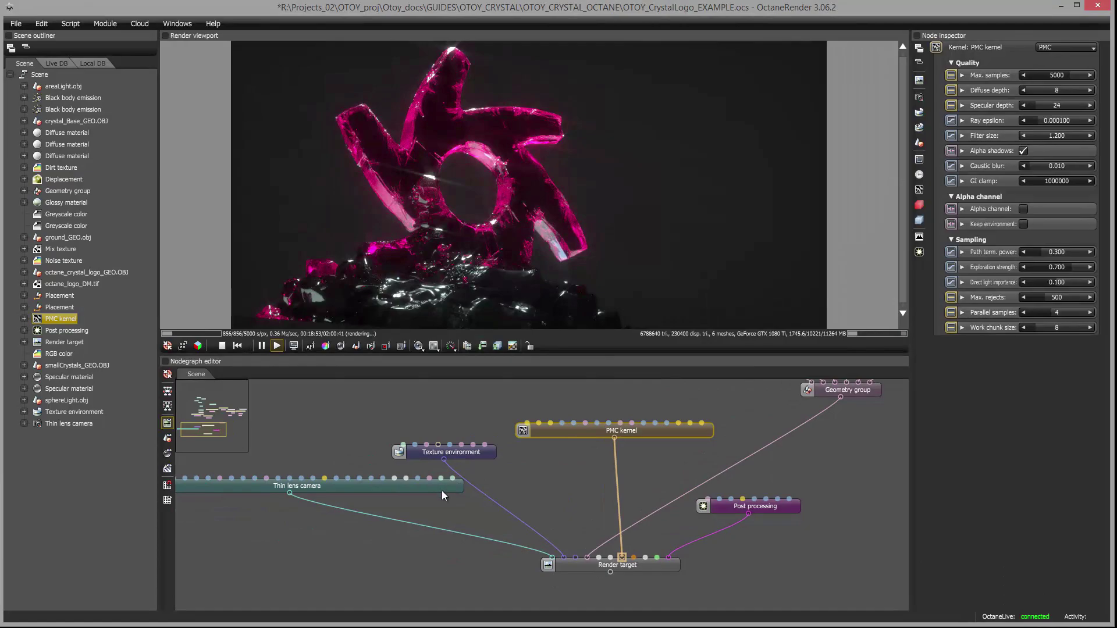
drag(442, 490, 445, 502)
click(481, 453)
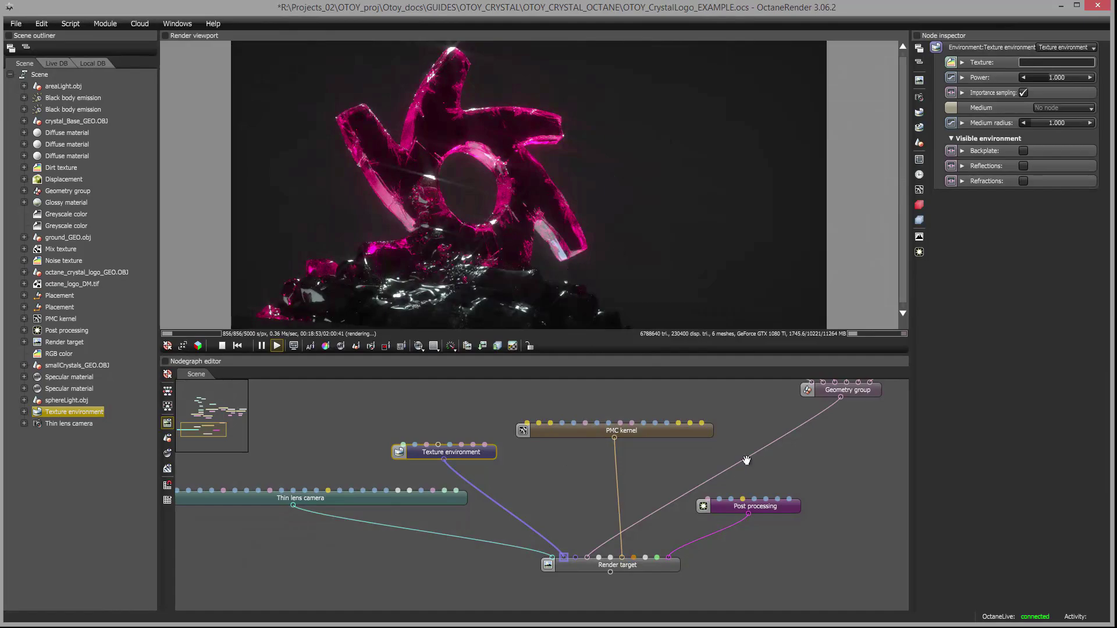
drag(747, 460, 698, 463)
click(396, 514)
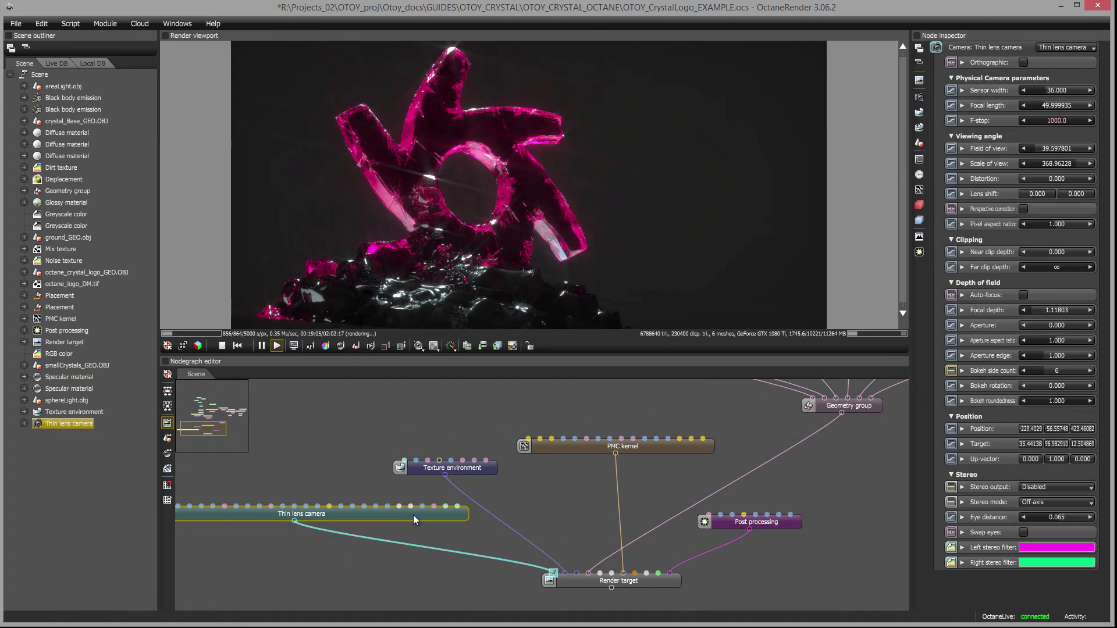
middle_drag(413, 514, 517, 464)
Step: Duplicate the Thin lens camera, toggle its Post processing Enable, and connect it to the Render target
key(ctrl+c)
key(ctrl+v)
drag(478, 536, 419, 515)
click(827, 473)
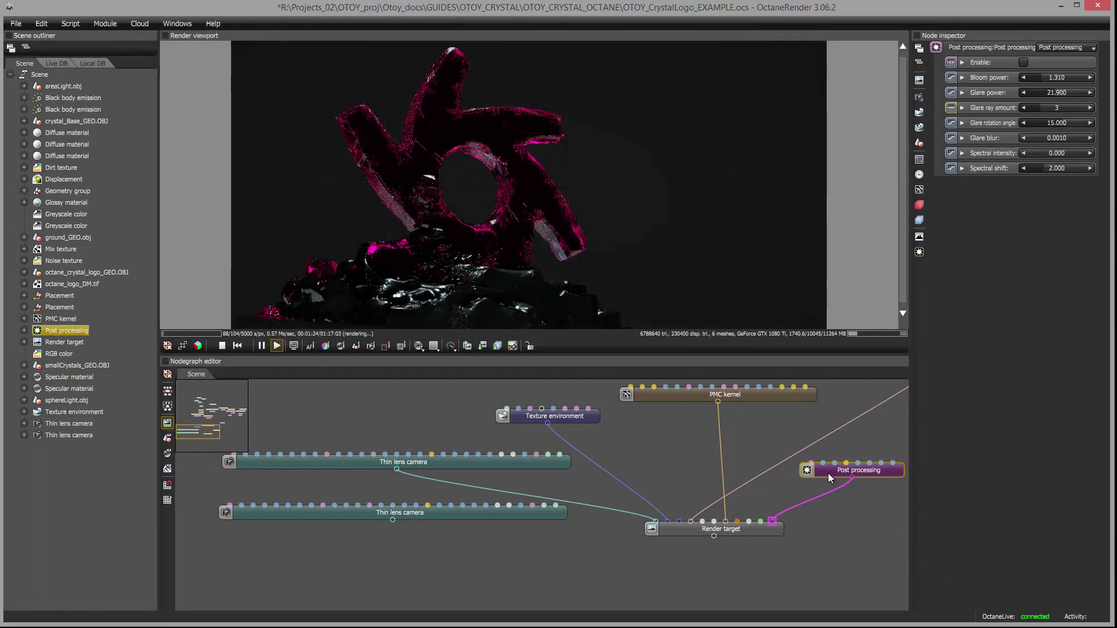
click(1023, 62)
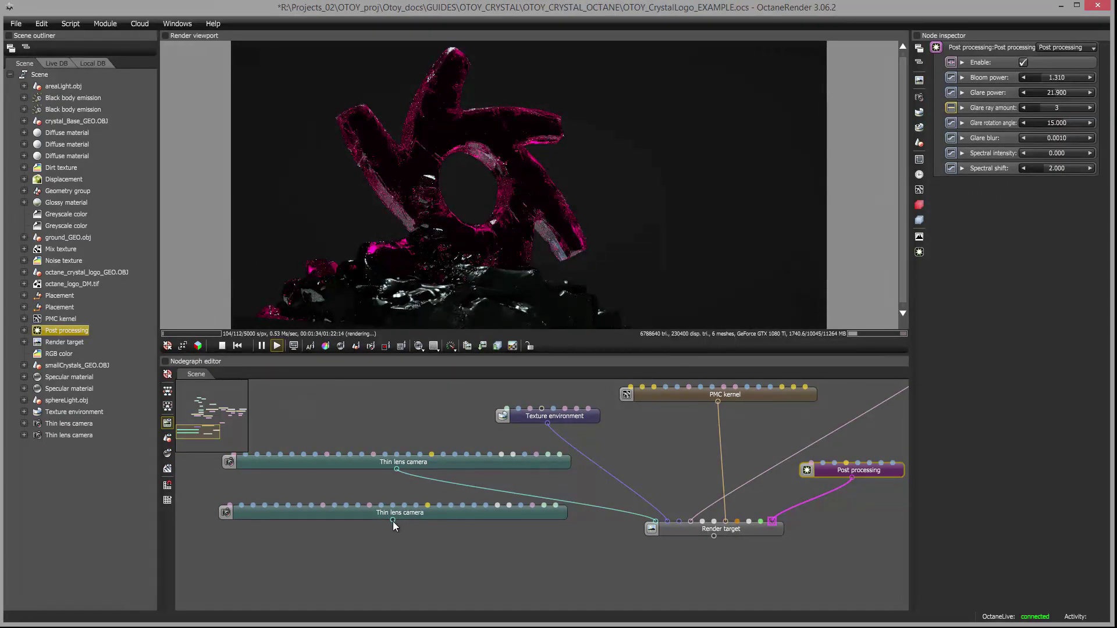
drag(392, 521, 655, 521)
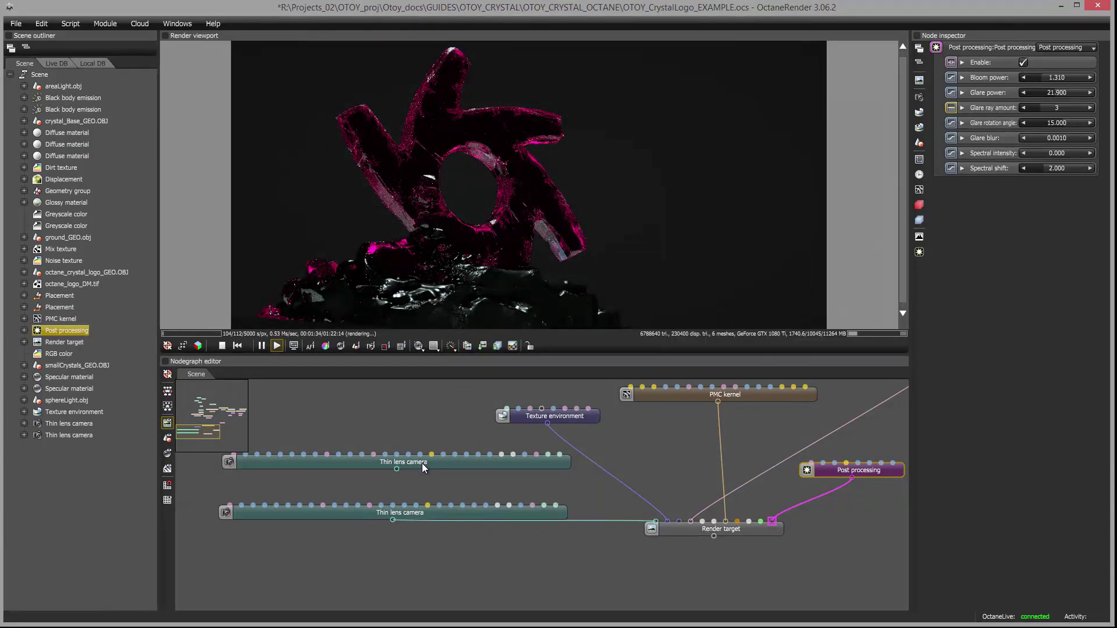
Step: Tidy the camera node layout and review the Post processing settings
drag(422, 462, 361, 594)
middle_drag(465, 543, 381, 548)
middle_drag(466, 494, 375, 508)
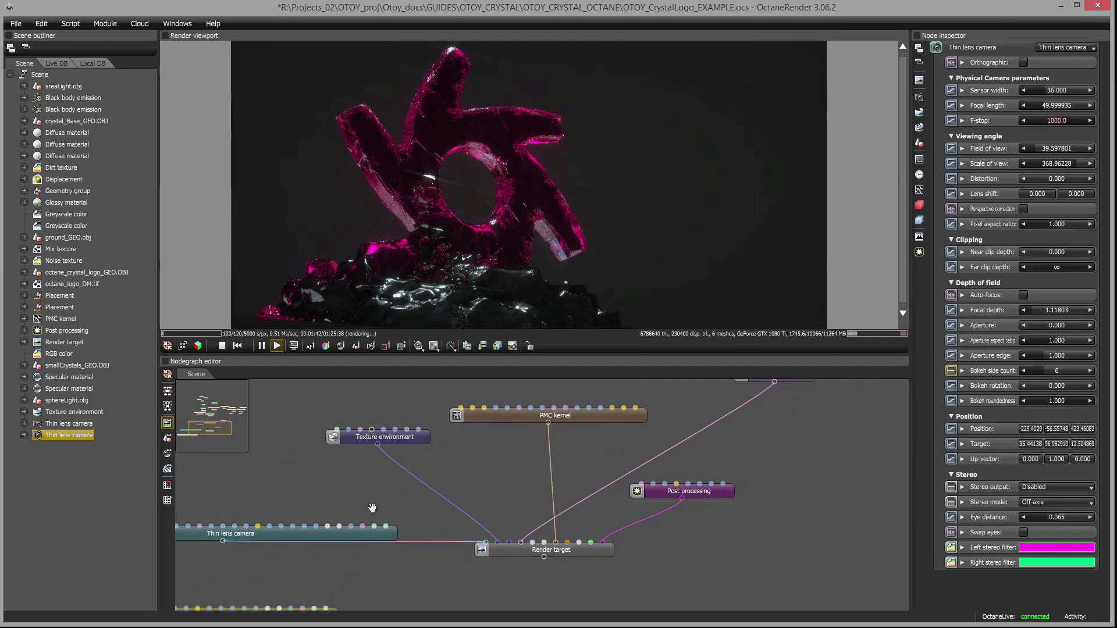
click(712, 493)
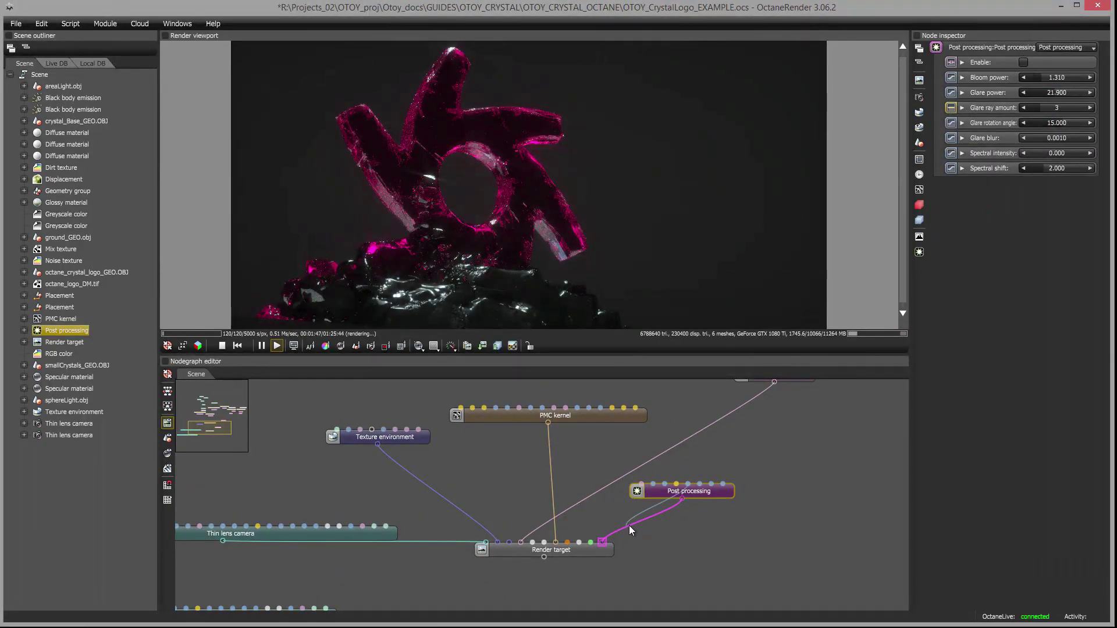
middle_drag(714, 468, 631, 519)
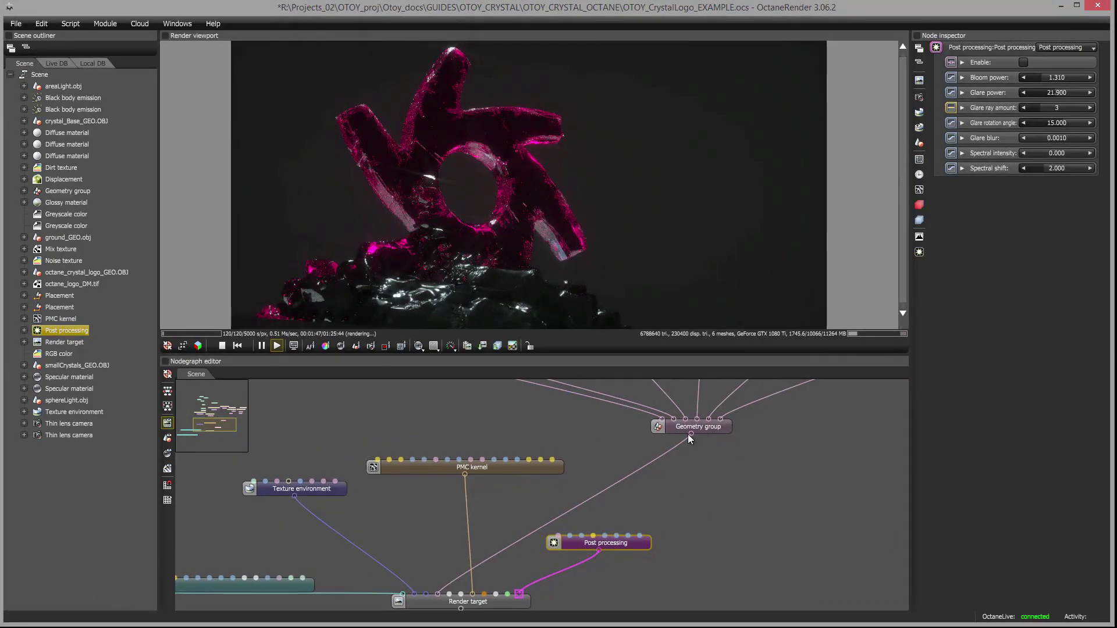
Step: Add a Direct lighting kernel into the Render target's kernel pin and orbit to a low front view
middle_drag(514, 484, 568, 455)
right_click(563, 457)
mouse_move(525, 269)
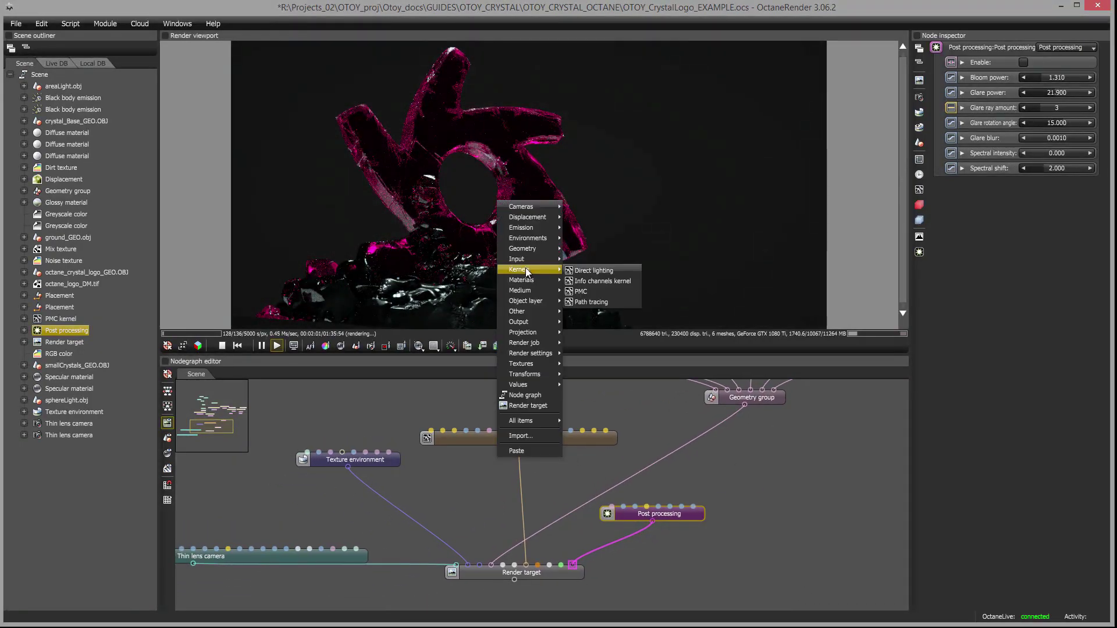
click(587, 271)
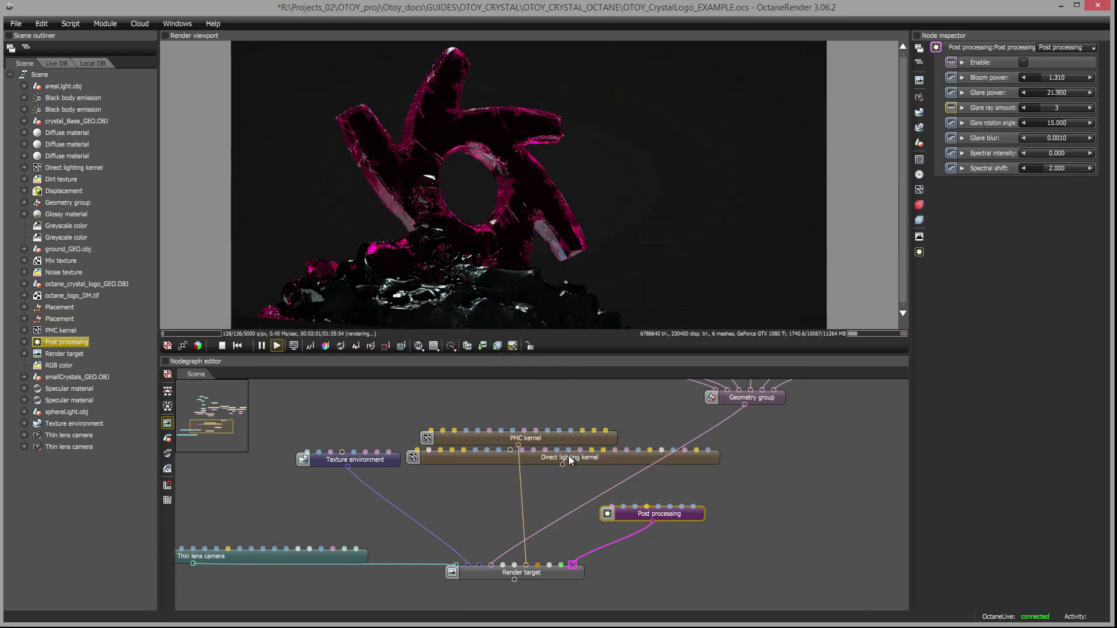
drag(562, 464, 526, 565)
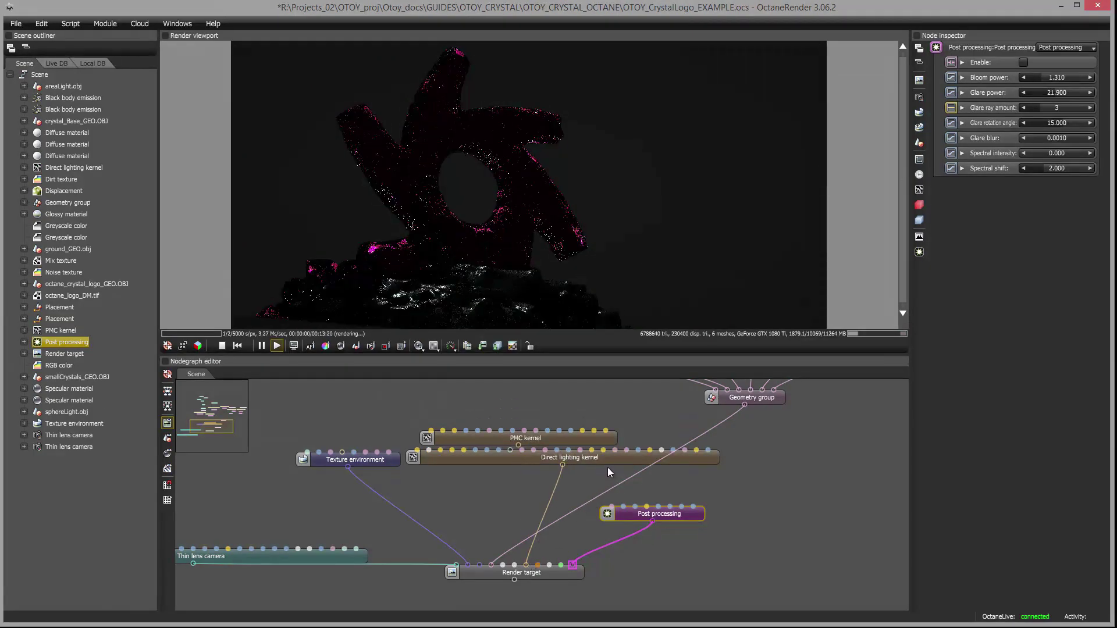
drag(599, 457, 550, 477)
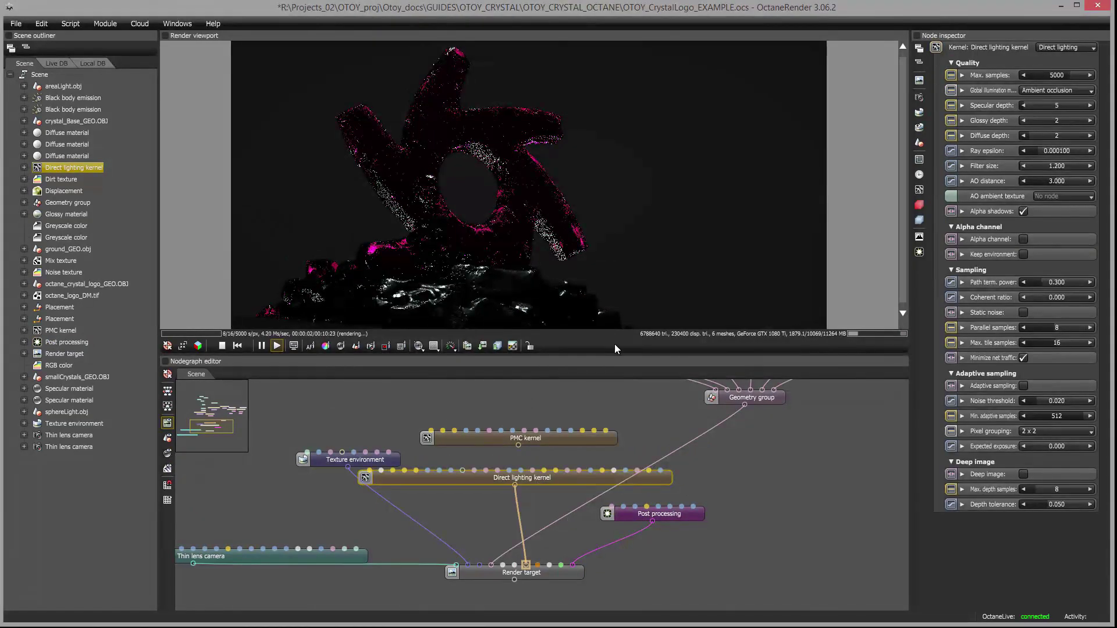
drag(538, 250, 526, 355)
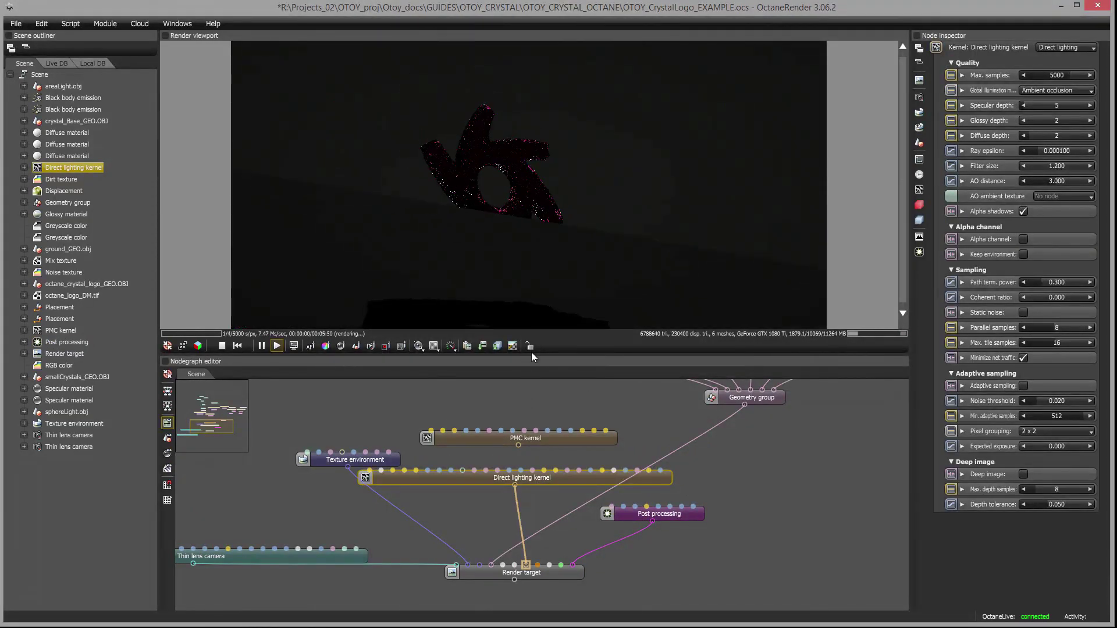
drag(546, 259, 567, 247)
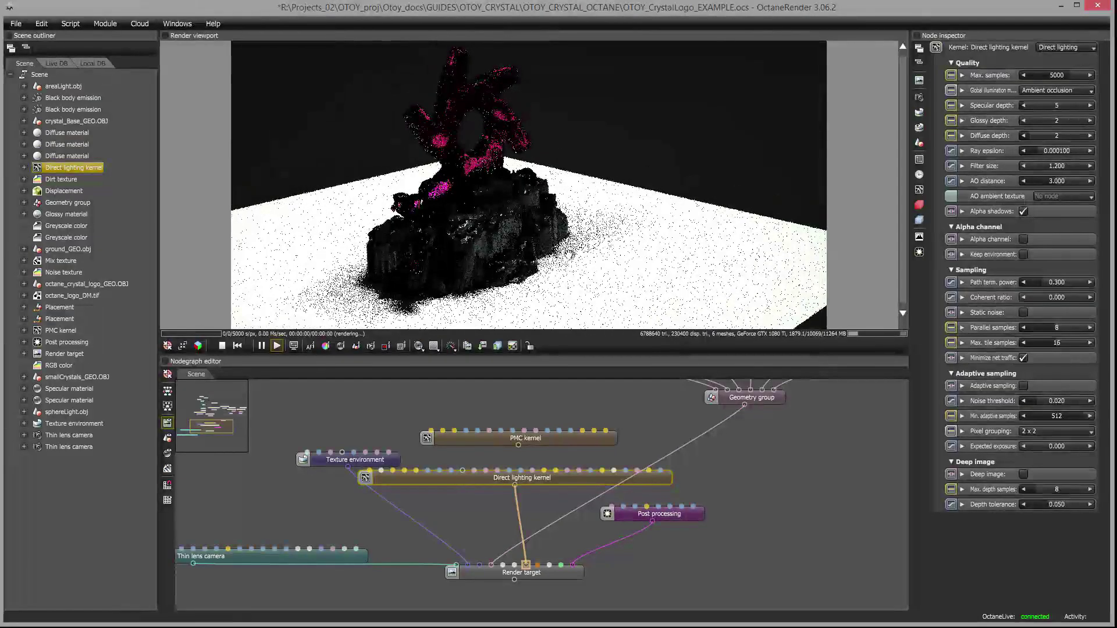
Step: Orbit and zoom the render camera around the rocks until the logo's front face fills the view
scroll(576, 248, up, 5)
drag(657, 233, 648, 282)
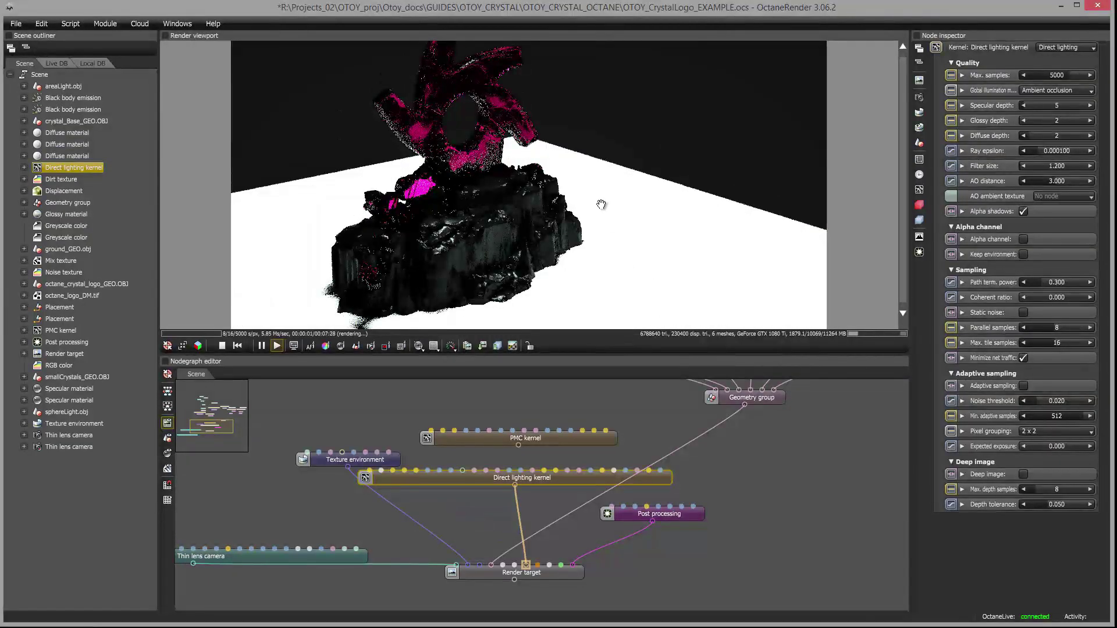
drag(591, 238, 434, 243)
scroll(517, 227, up, 5)
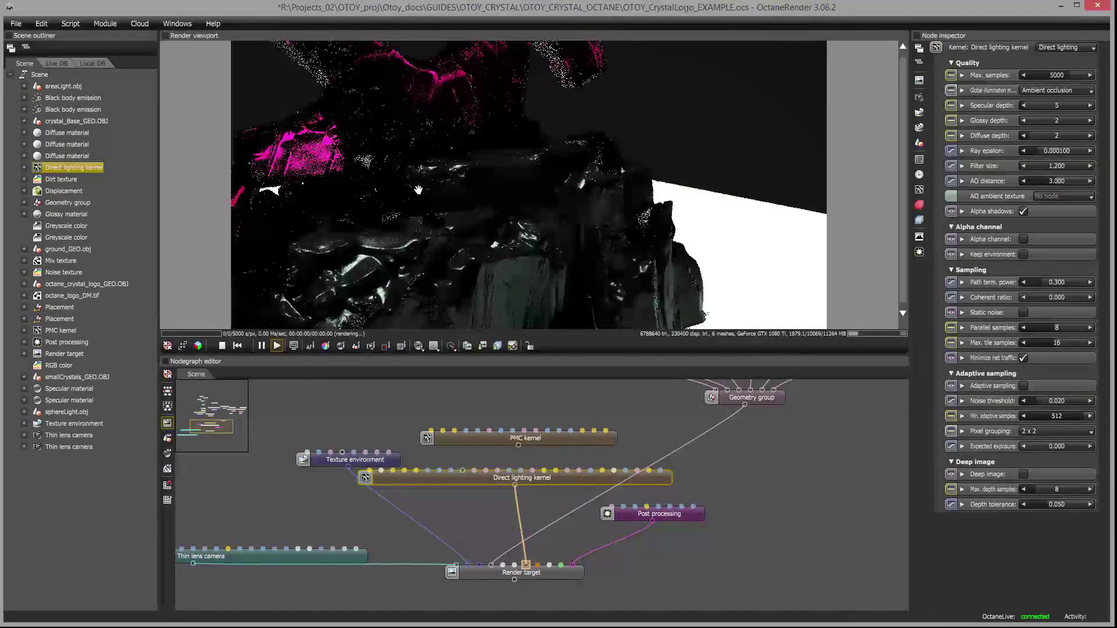
drag(418, 189, 362, 215)
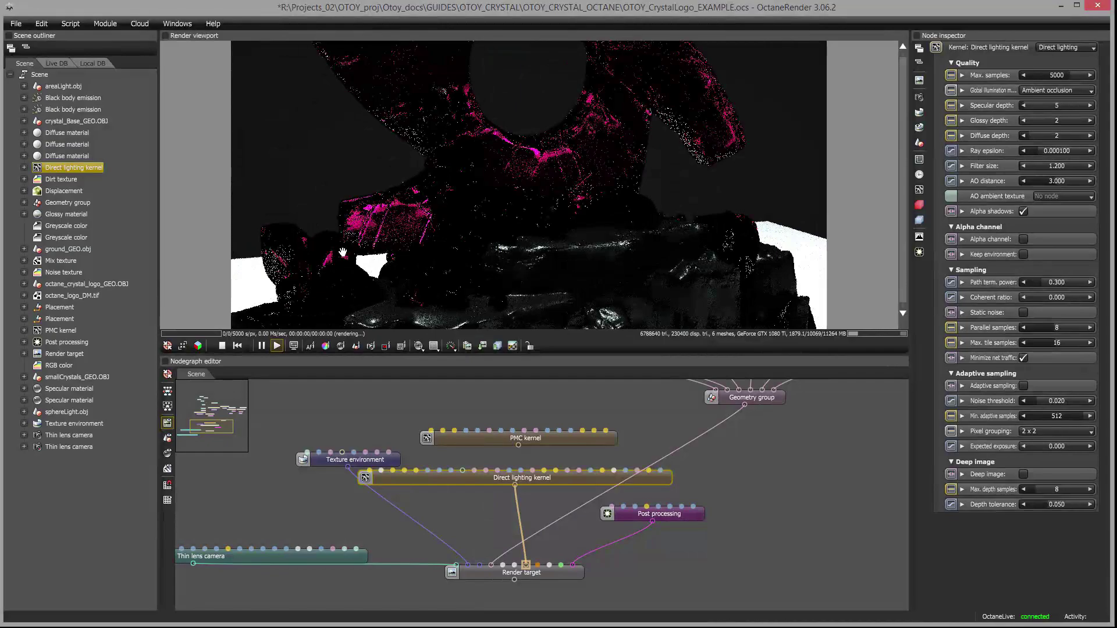
drag(343, 251, 406, 275)
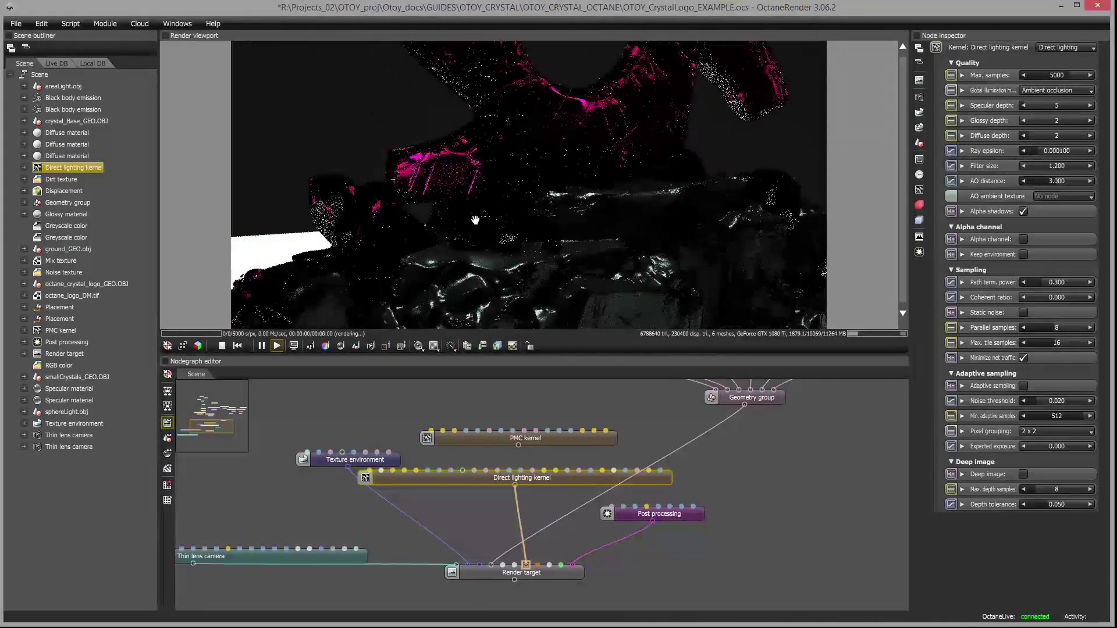
drag(475, 220, 511, 192)
drag(531, 242, 536, 236)
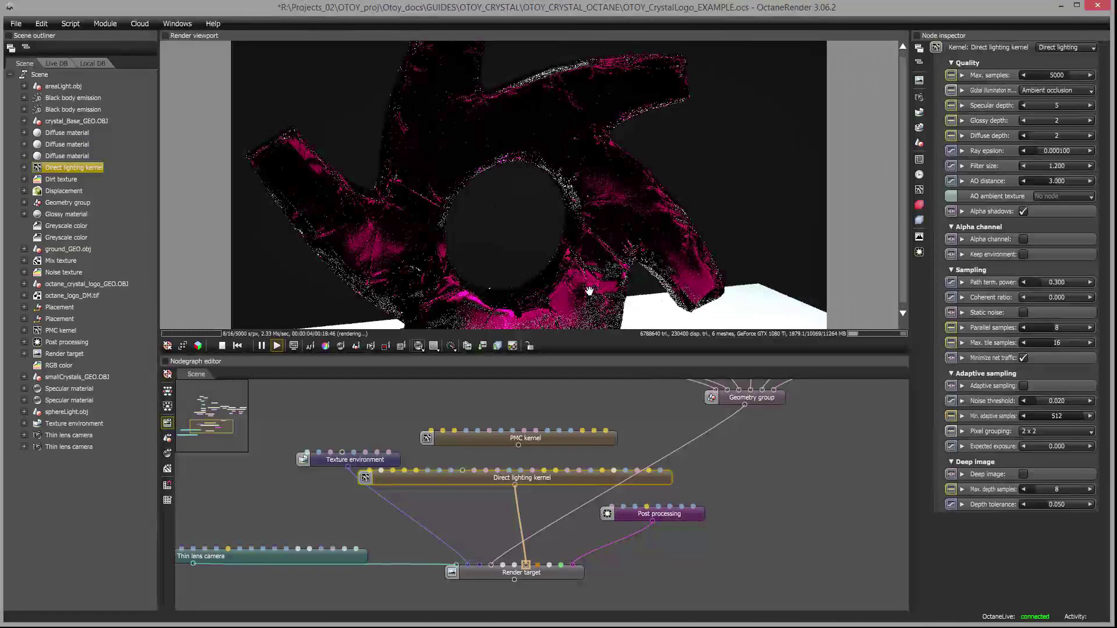
scroll(605, 489, down, 5)
Step: Select the sphereLight.obj node and orbit the render view to check the area light and crystal logo
scroll(605, 489, up, 4)
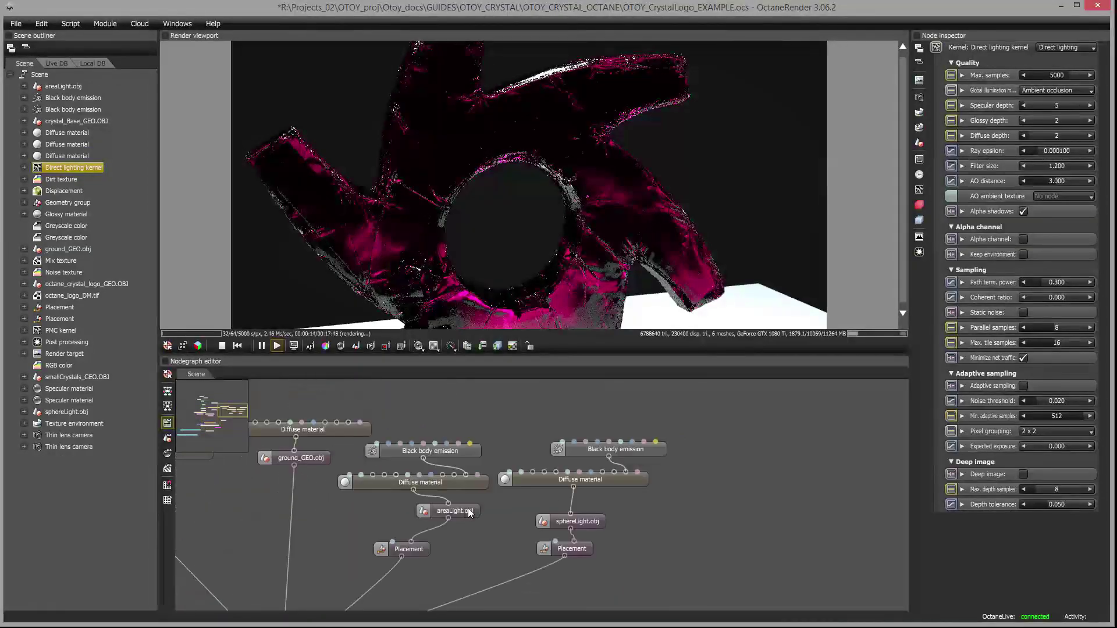
click(556, 524)
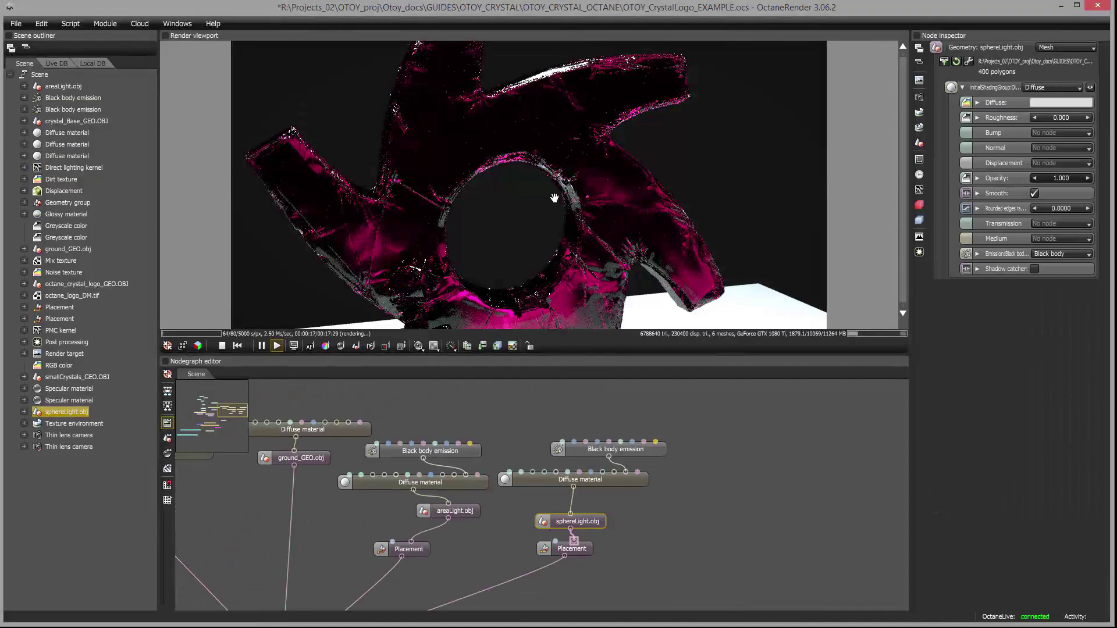
drag(564, 197, 525, 191)
drag(580, 166, 570, 110)
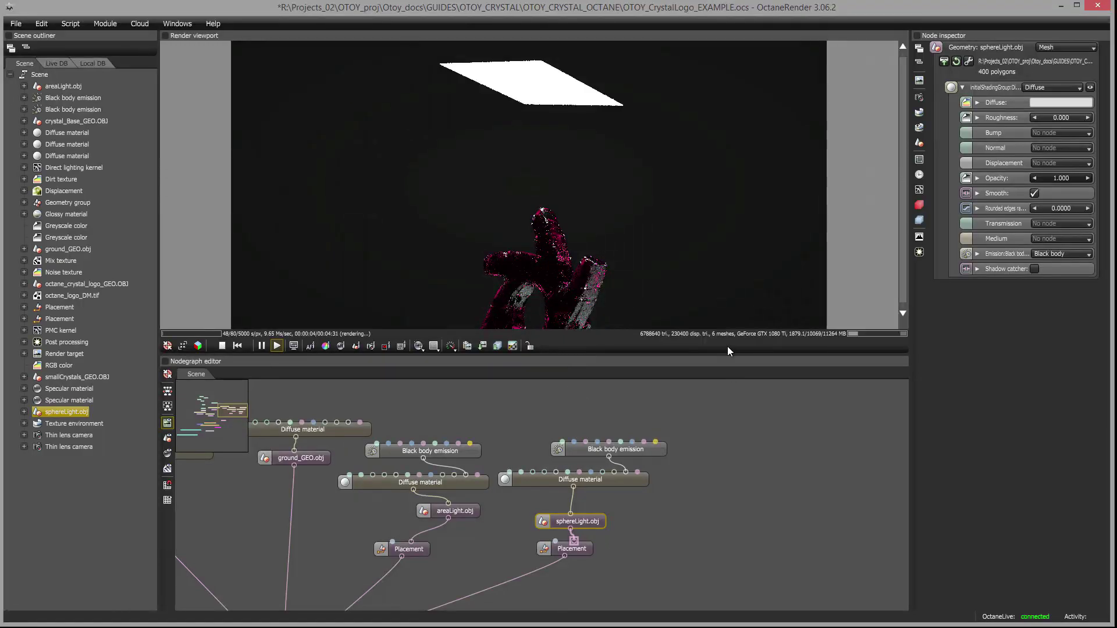
drag(653, 244, 491, 183)
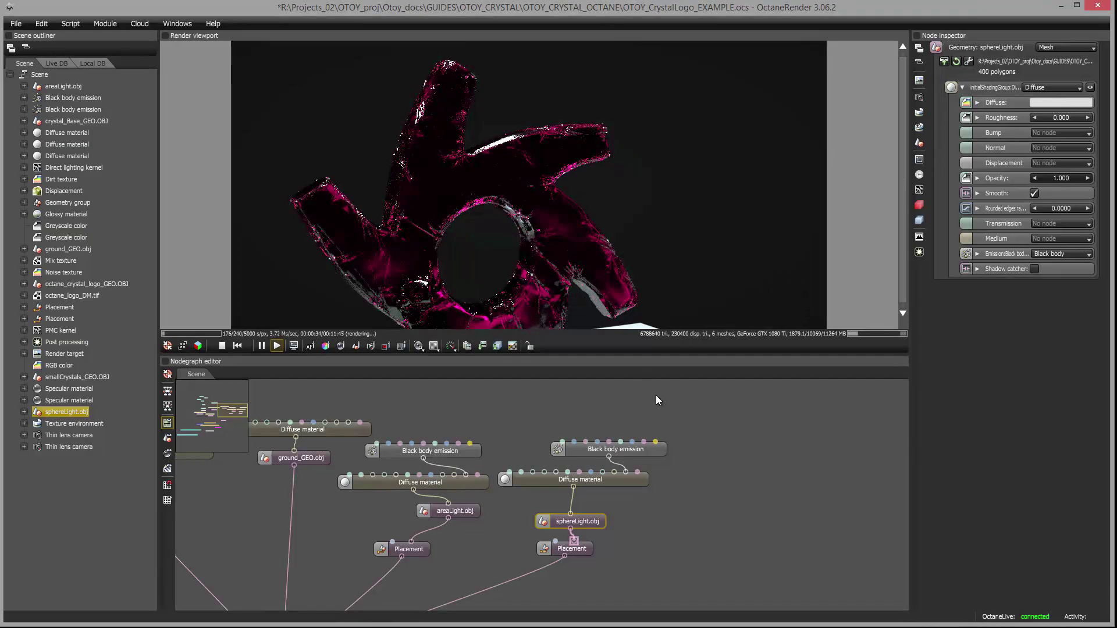
drag(467, 415, 668, 447)
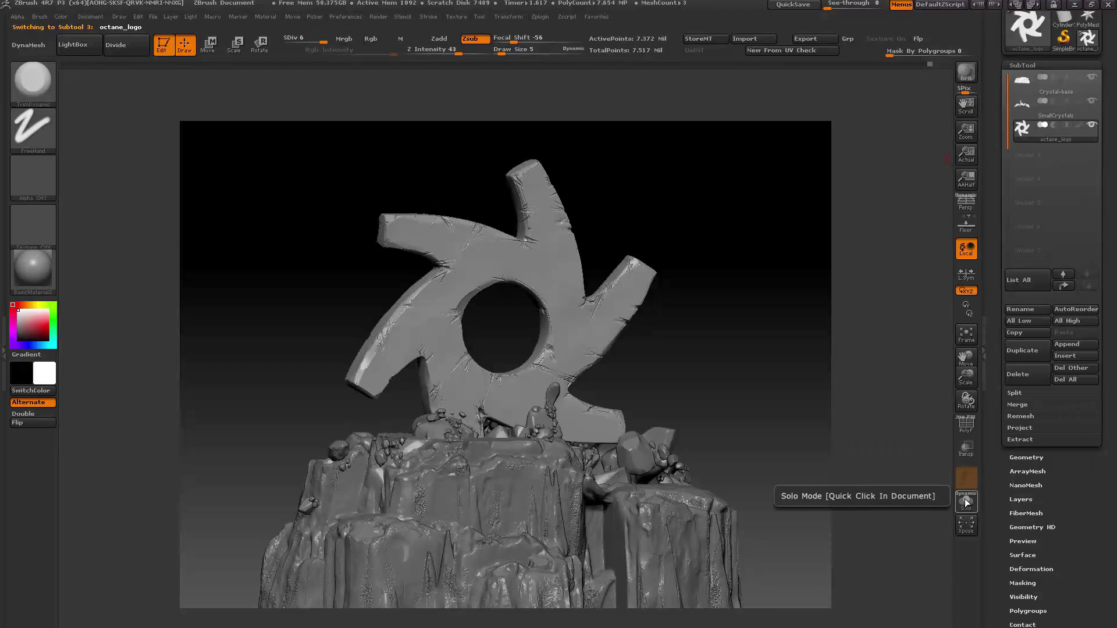
Step: Solo the octane_logo subtool, view it at an angle, and drop SDiv to level 1 (7,200 points)
click(966, 502)
click(966, 334)
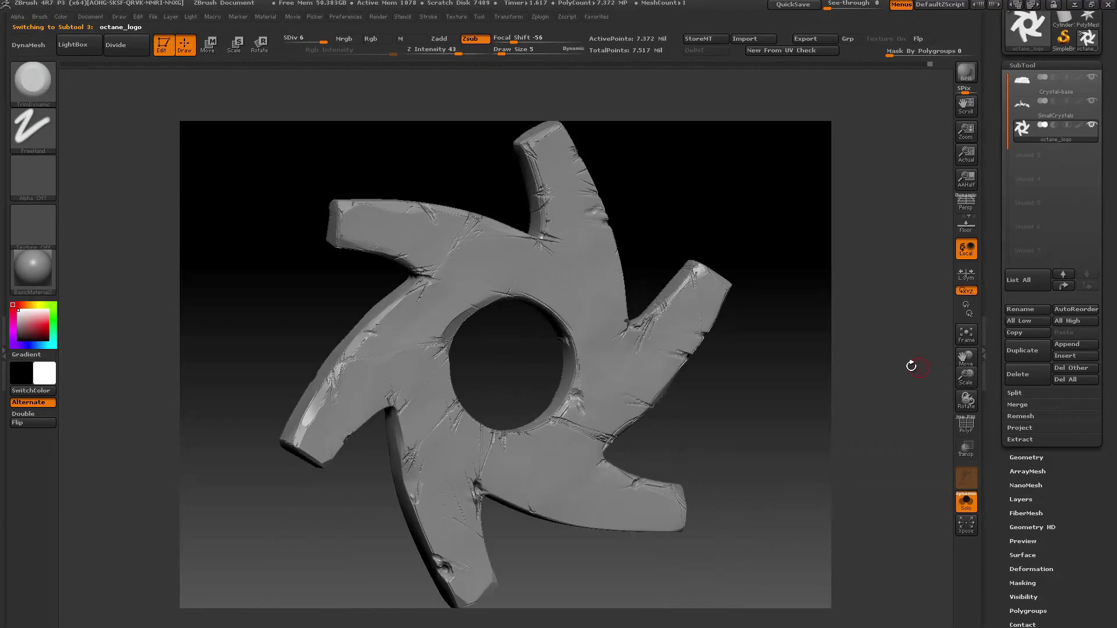
mouse_move(910, 366)
mouse_down()
mouse_move(927, 366)
mouse_move(882, 354)
mouse_move(867, 376)
mouse_move(738, 451)
mouse_move(756, 426)
mouse_up()
mouse_move(523, 349)
mouse_down()
mouse_move(492, 363)
mouse_move(496, 352)
mouse_move(526, 366)
mouse_move(512, 377)
mouse_move(530, 381)
mouse_up()
click(1037, 457)
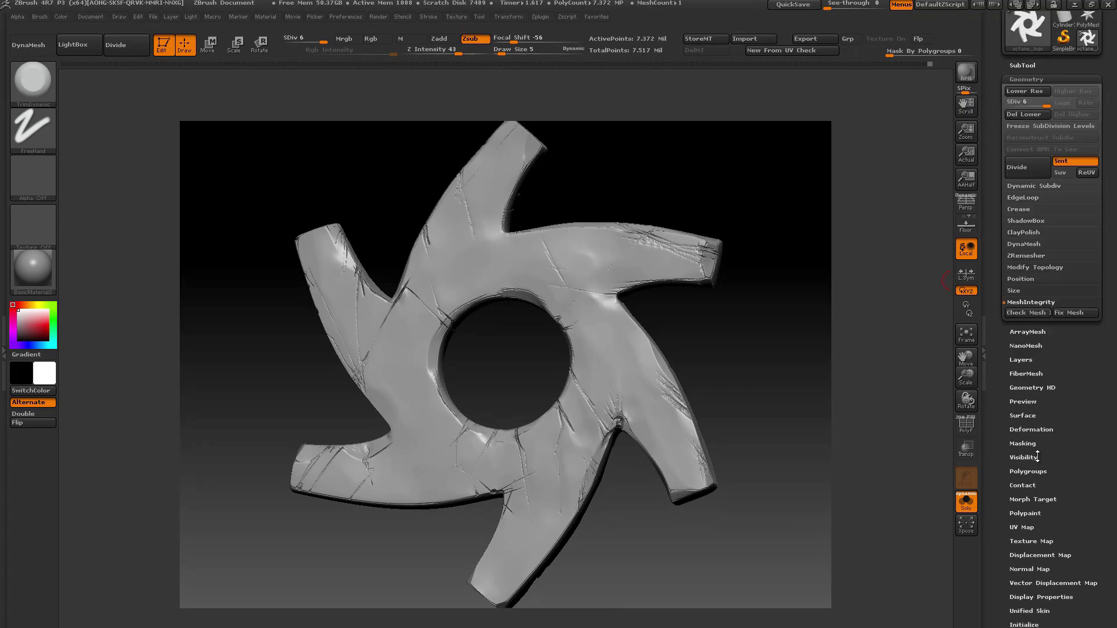
drag(1034, 104, 958, 196)
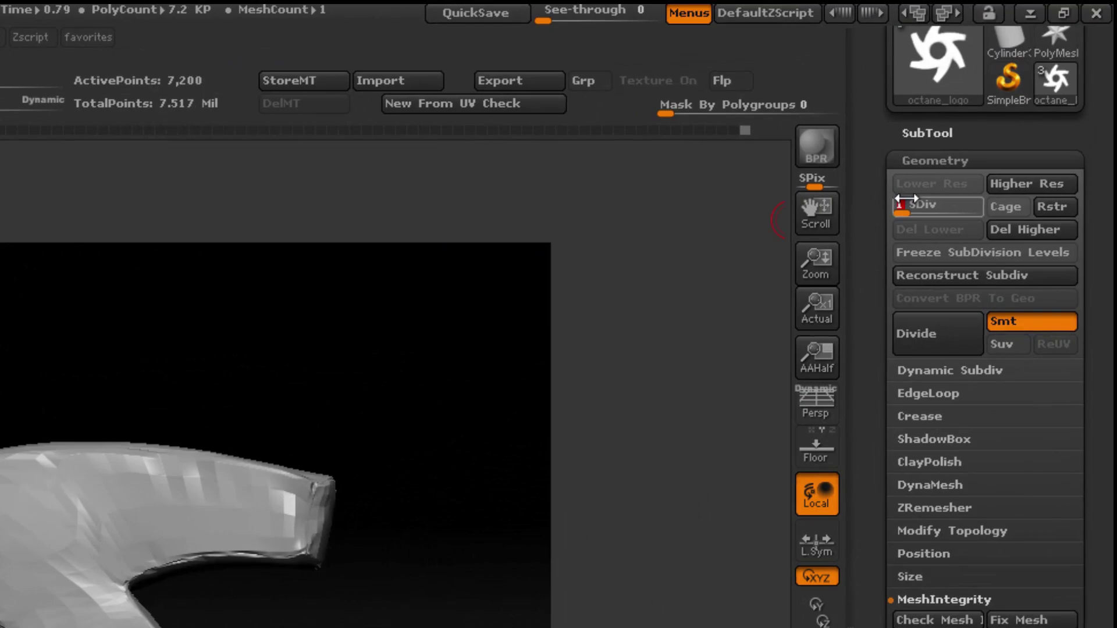
drag(905, 202, 982, 209)
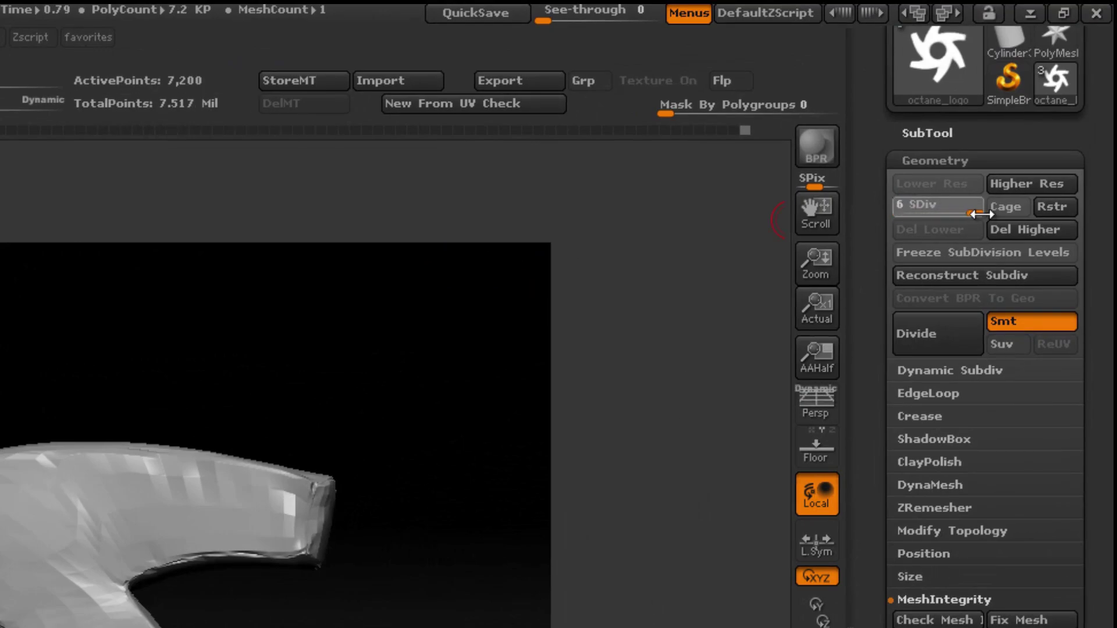
click(741, 320)
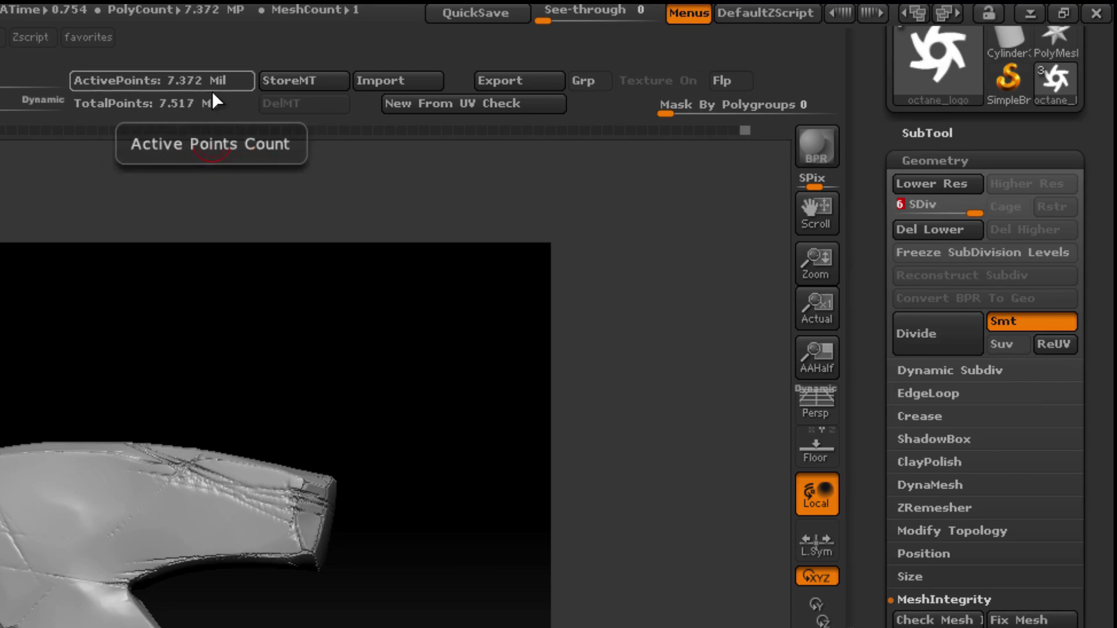
mouse_move(306, 292)
mouse_down()
mouse_move(337, 302)
mouse_move(516, 284)
mouse_up()
key(shift+d)
key(shift+d)
key(shift+d)
key(shift+d)
key(shift+d)
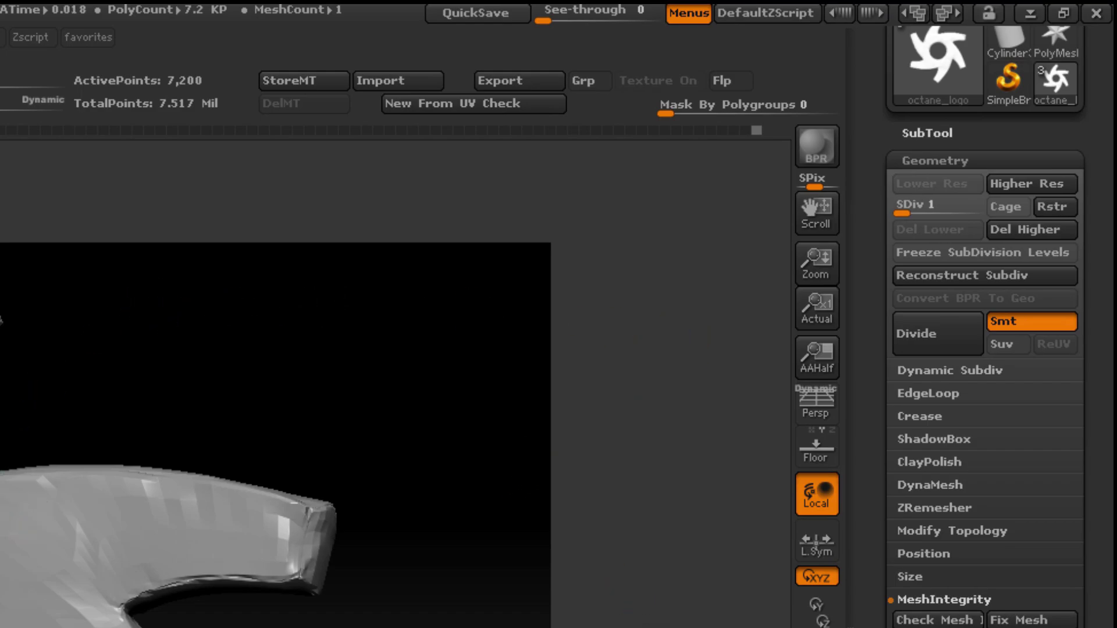
drag(369, 448, 349, 409)
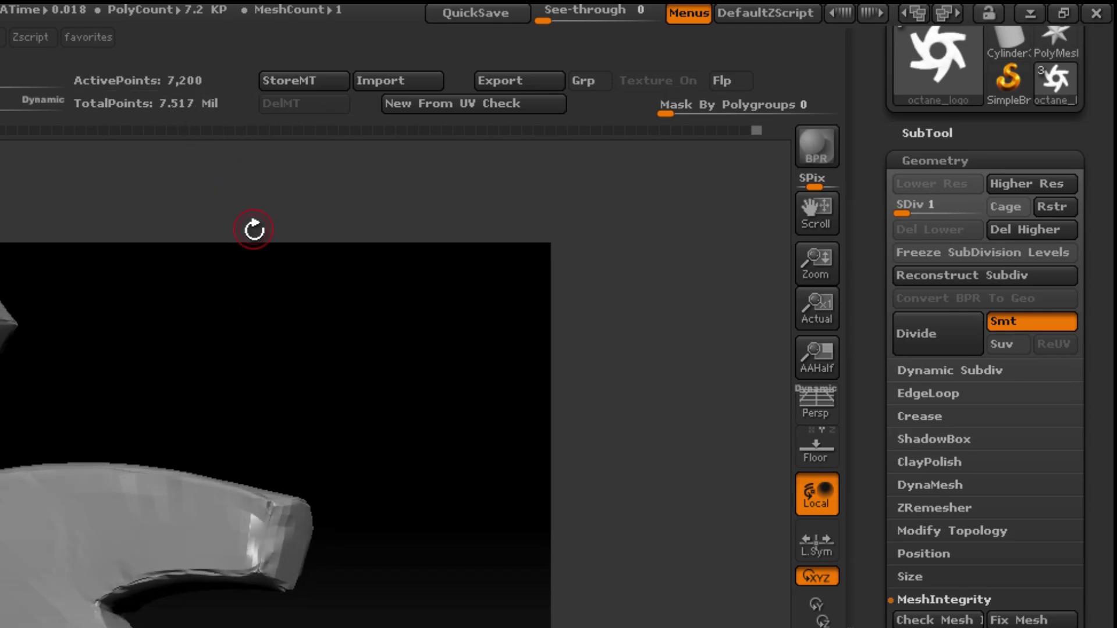
drag(254, 226, 316, 278)
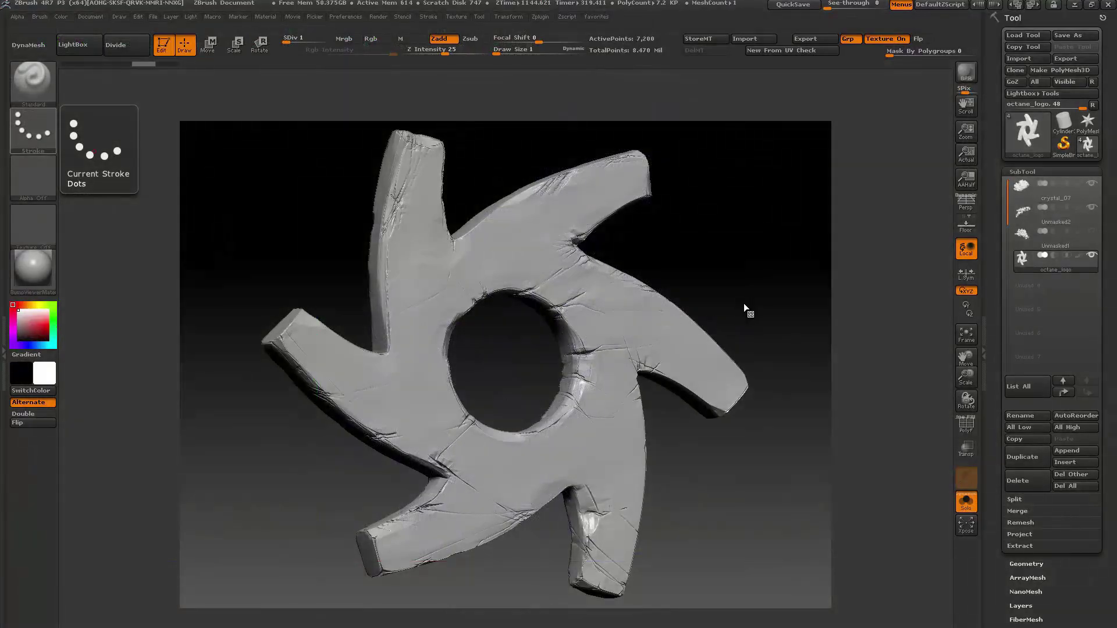
Step: Expand Multi Map Exporter to Displacement settings: 4096 map size, FlipV, ReUV, 32-bit exr
click(539, 17)
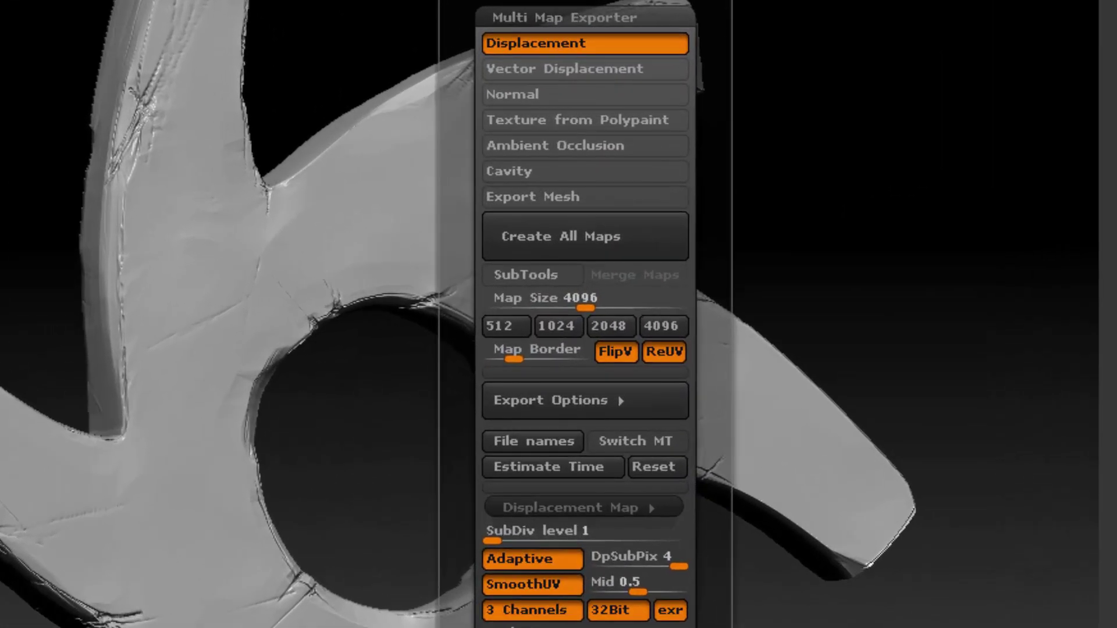
click(540, 89)
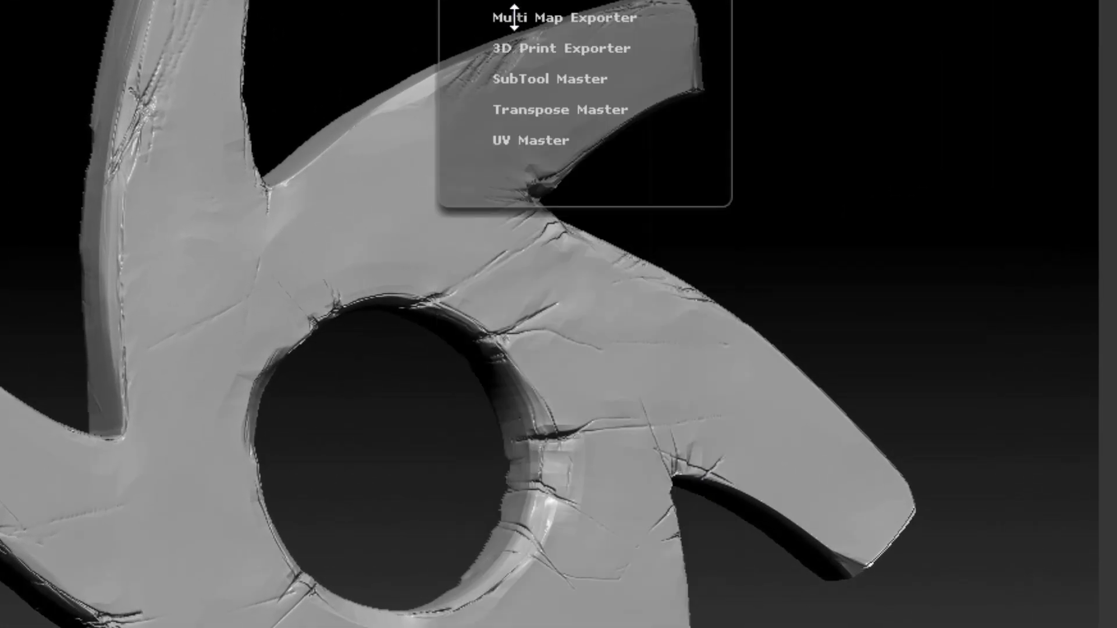
click(514, 17)
drag(491, 11, 461, 151)
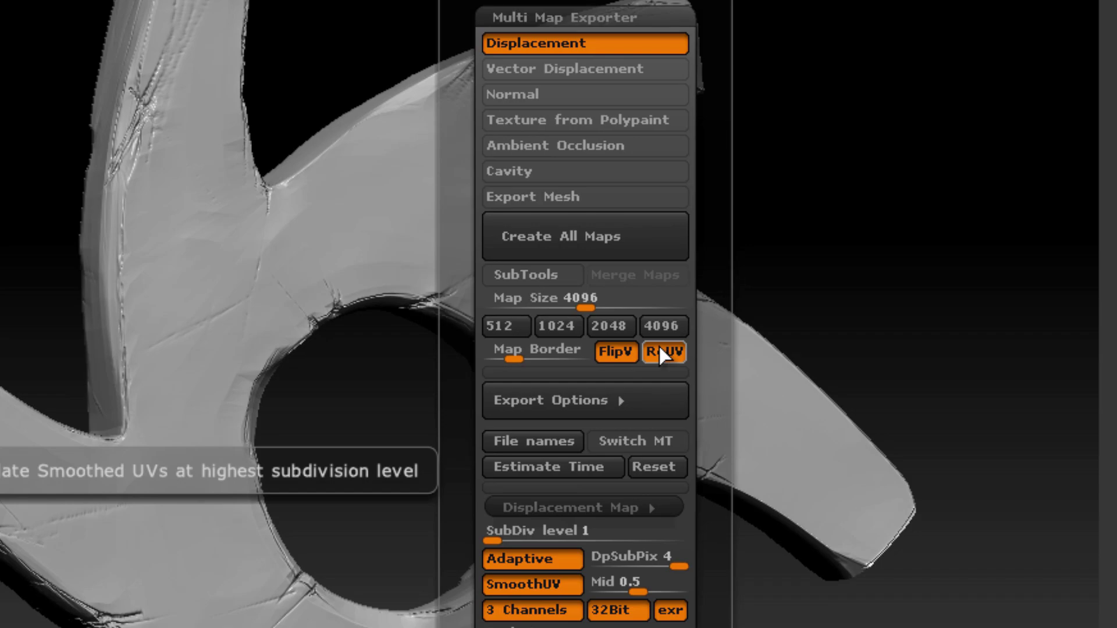
drag(464, 449, 472, 336)
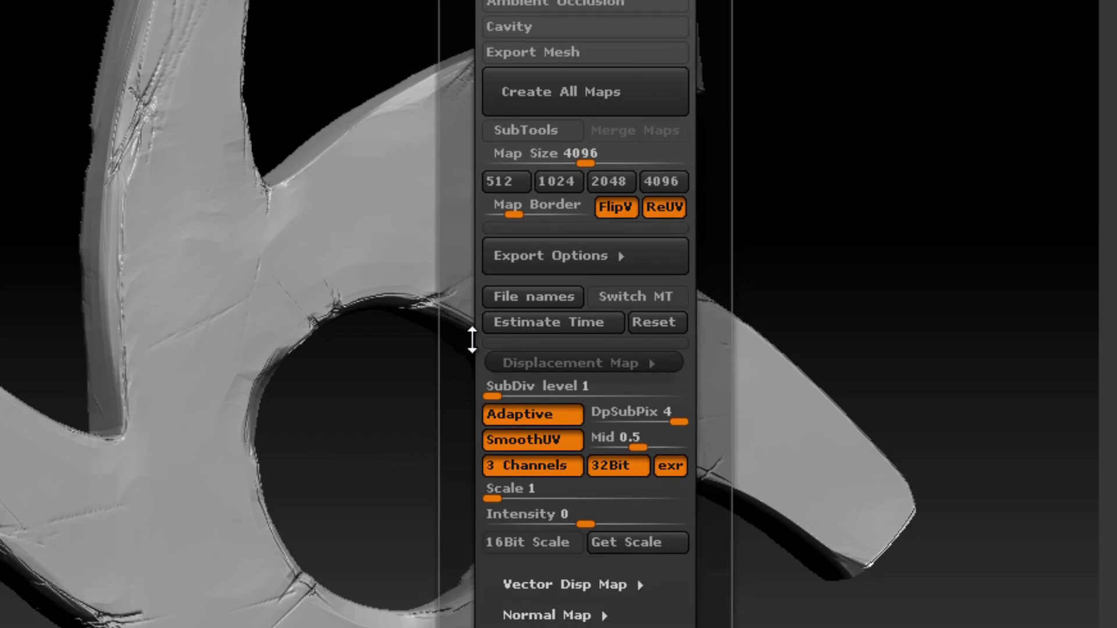
click(569, 257)
click(569, 257)
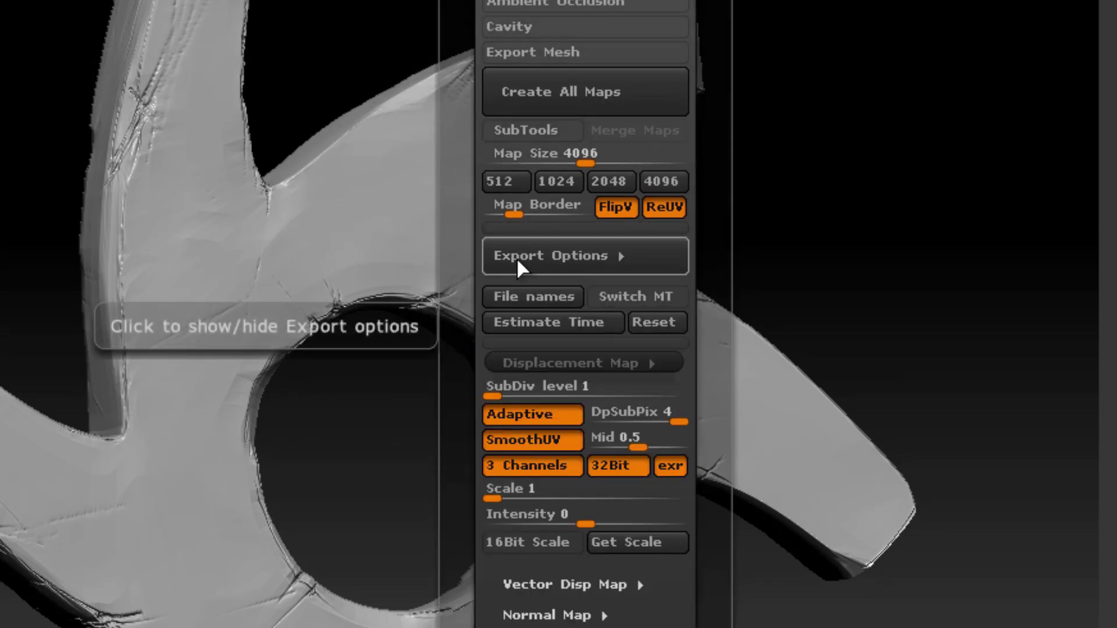
drag(459, 401, 463, 379)
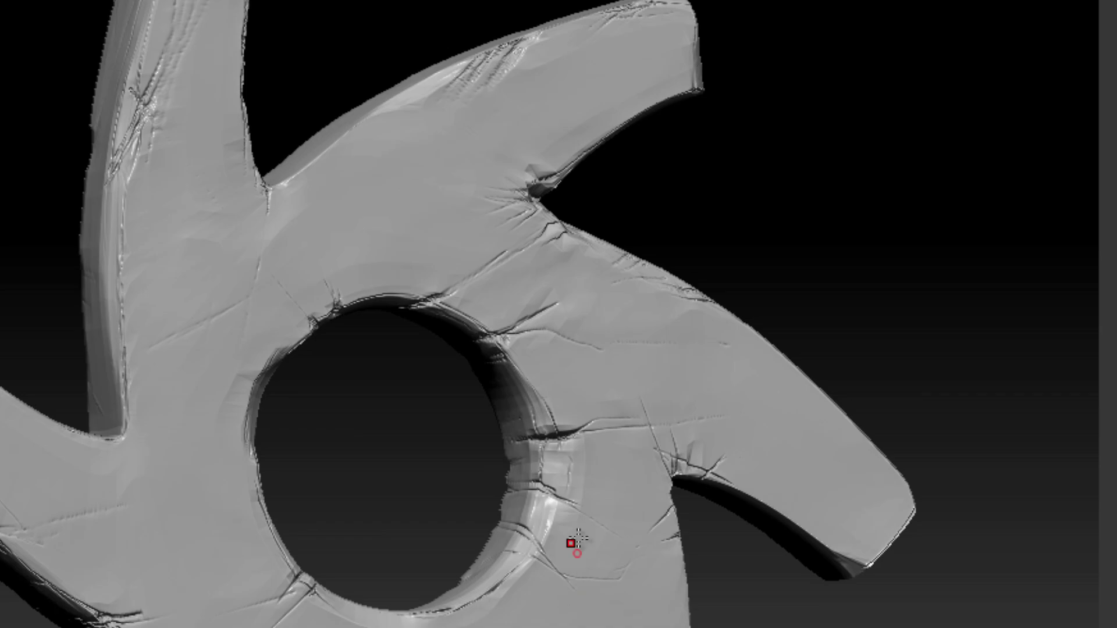
drag(754, 201, 786, 229)
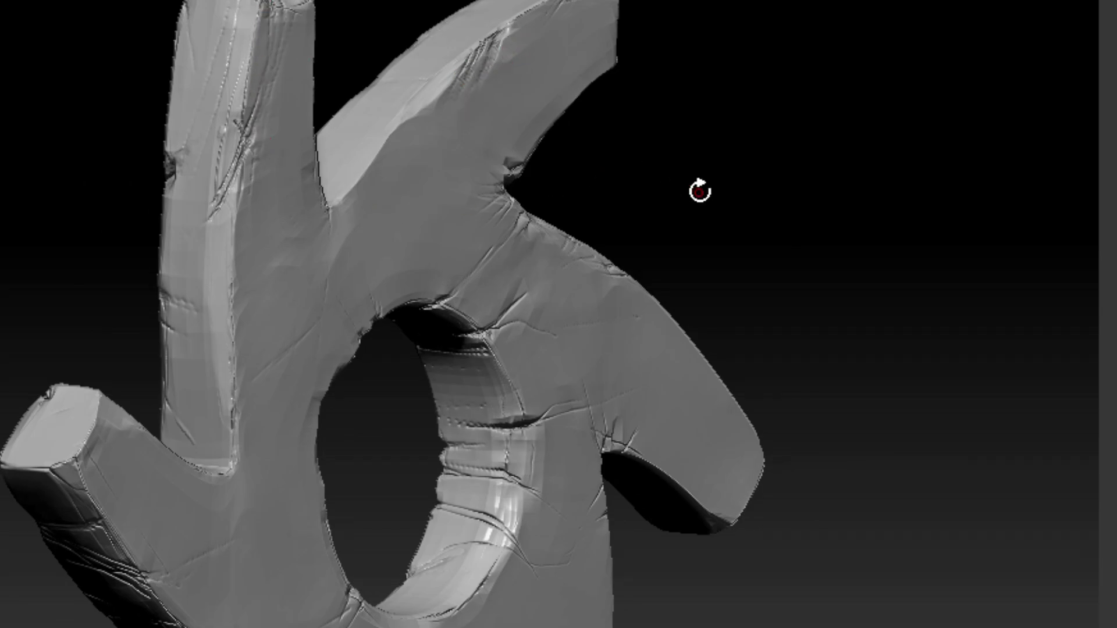
drag(700, 190, 678, 191)
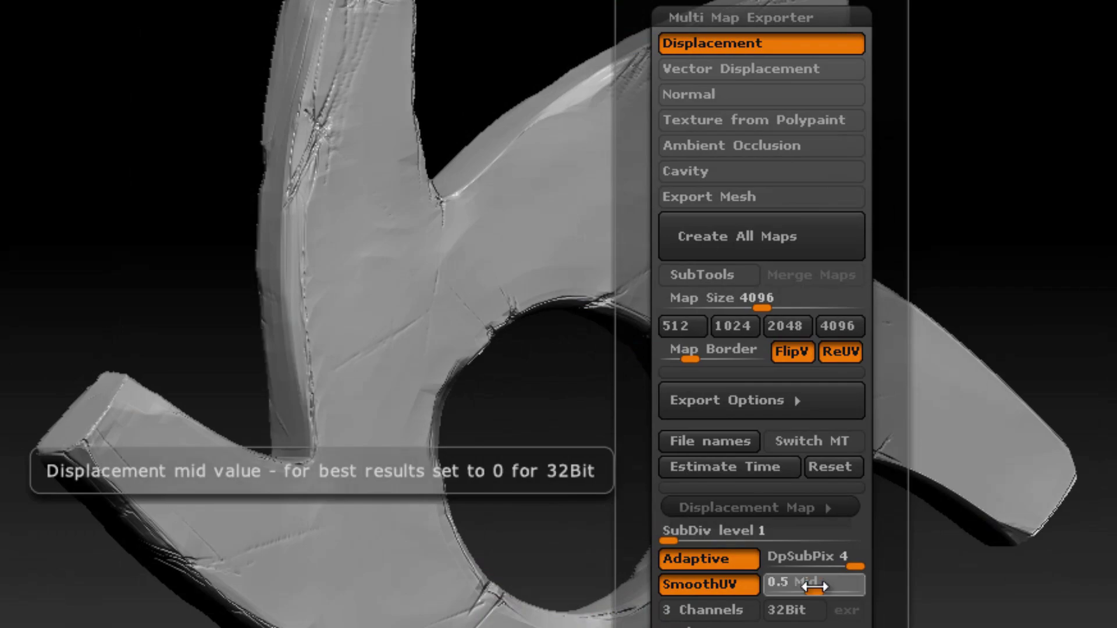
click(814, 587)
text(0)
key(Return)
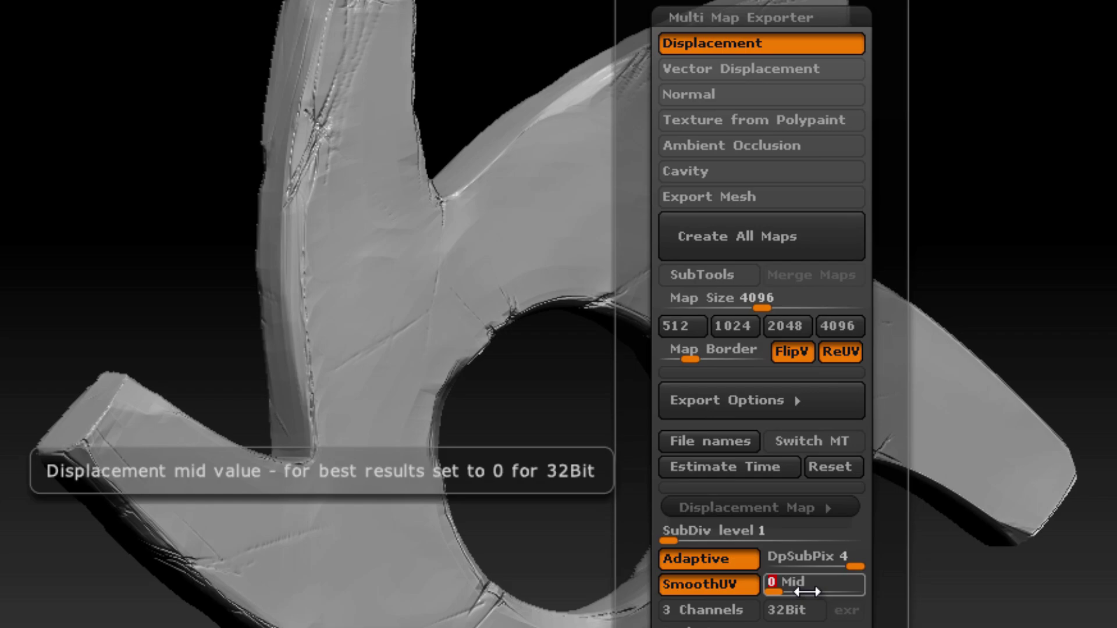
text(.5)
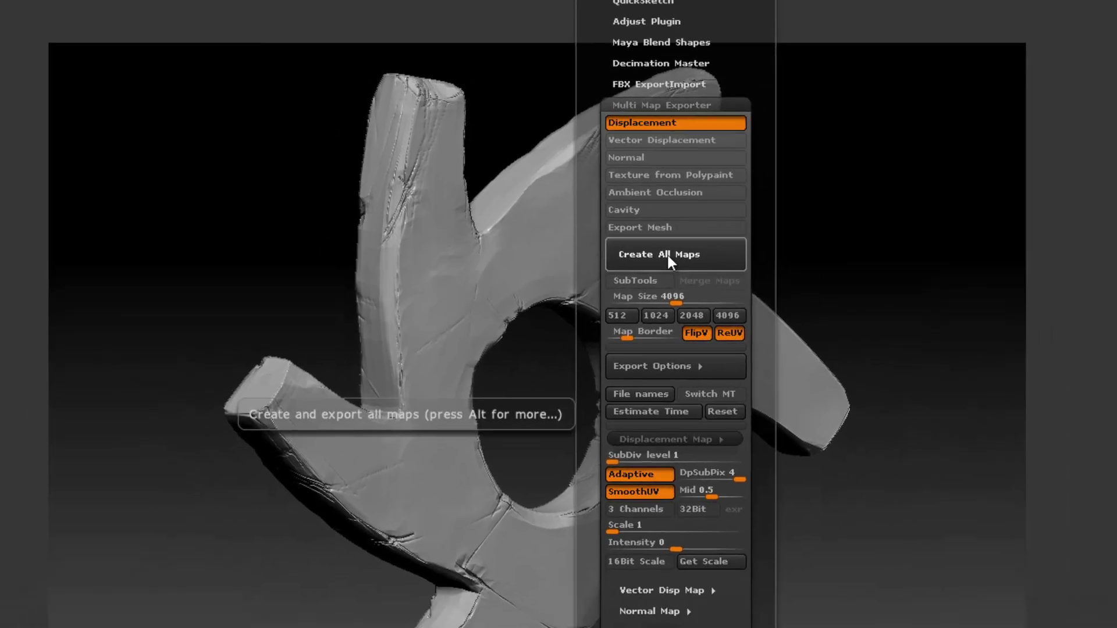
Step: Run Create All Maps and save the displacement map as octane_logo.psd in PSD format
click(743, 247)
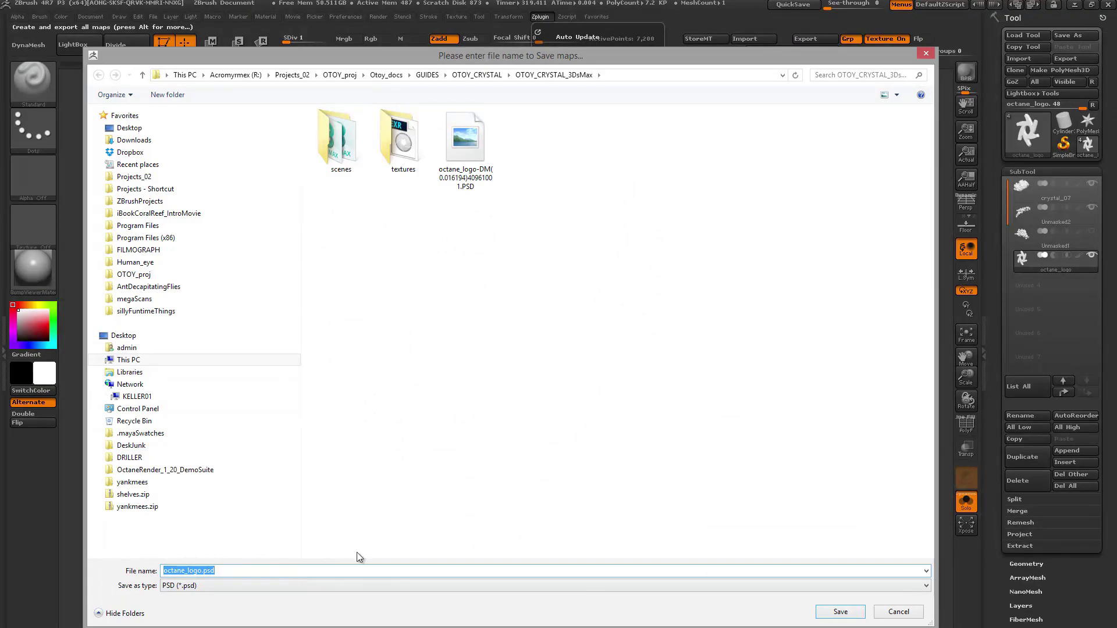
click(230, 584)
click(233, 585)
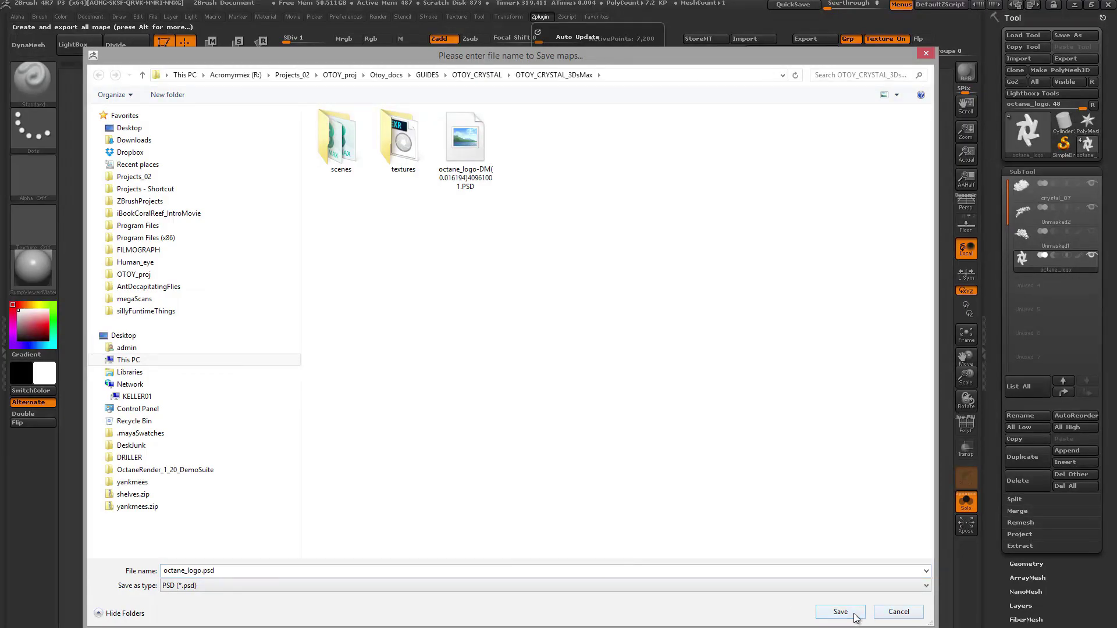
click(898, 611)
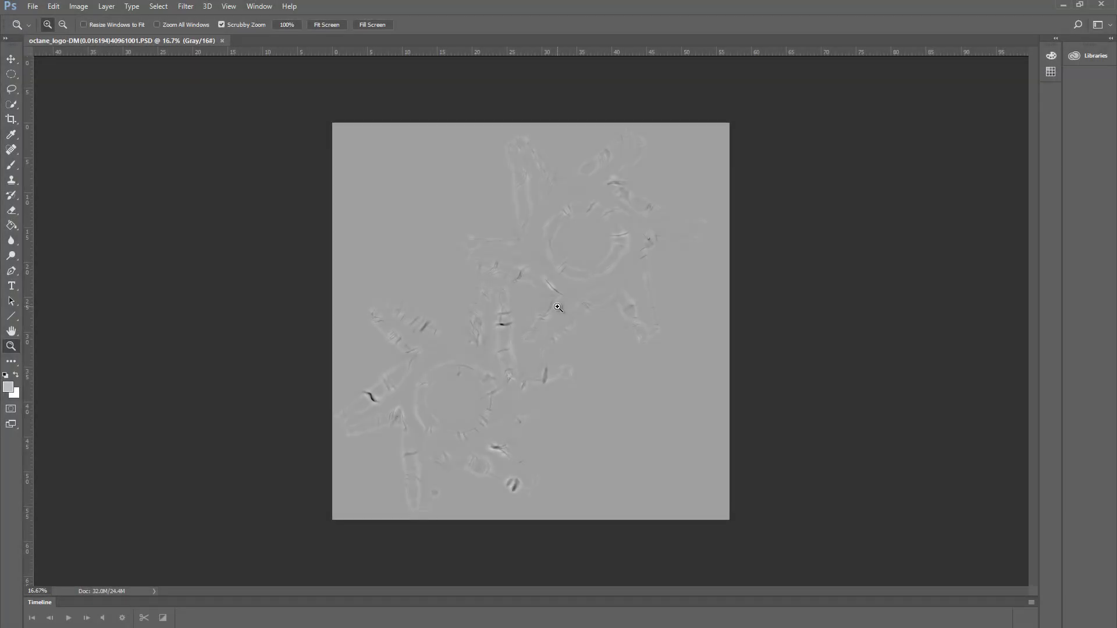
Step: Zoom in on the octane_logo displacement map to inspect its cracks, then check its colour mode
click(547, 290)
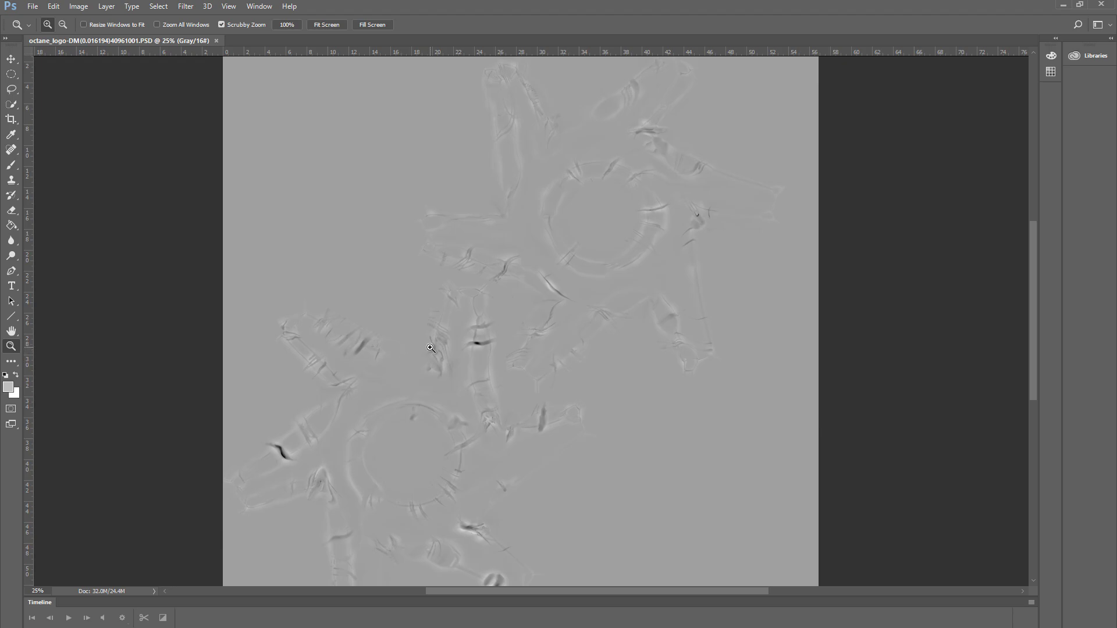
drag(470, 344, 453, 340)
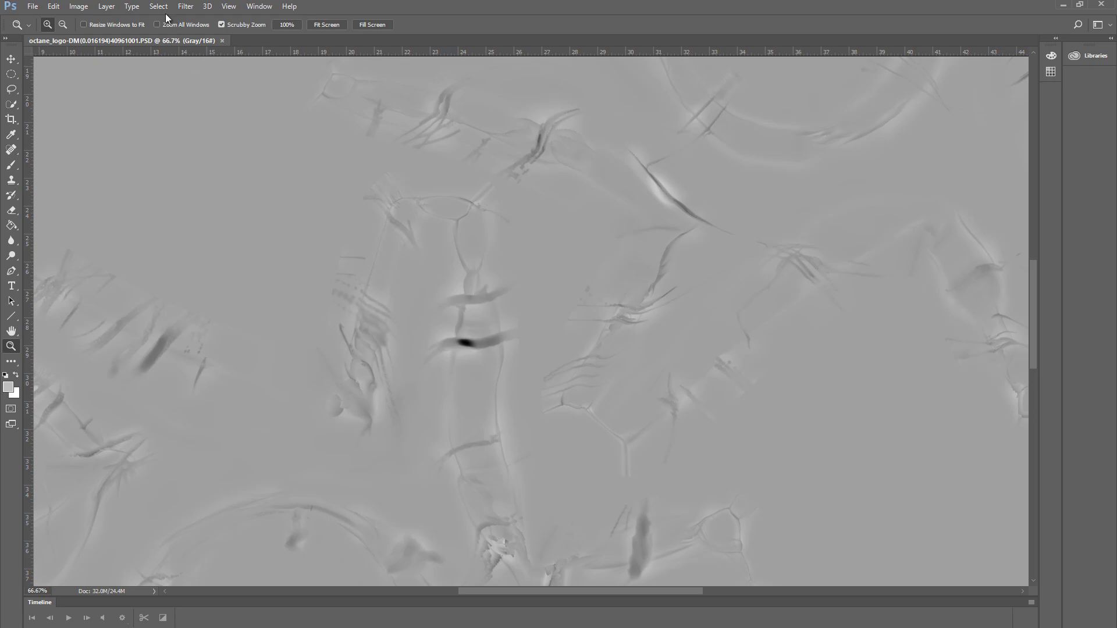
click(79, 6)
Step: Start a Save As for the map as TIFF, deleting the numeric suffix from the file name
mouse_move(88, 19)
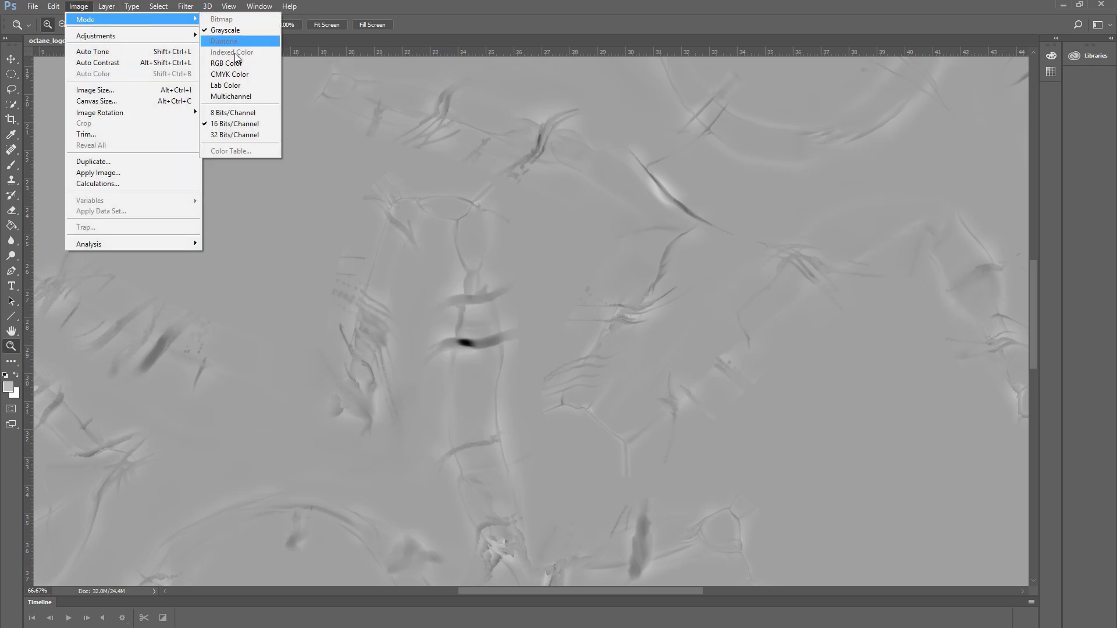
click(235, 125)
click(33, 6)
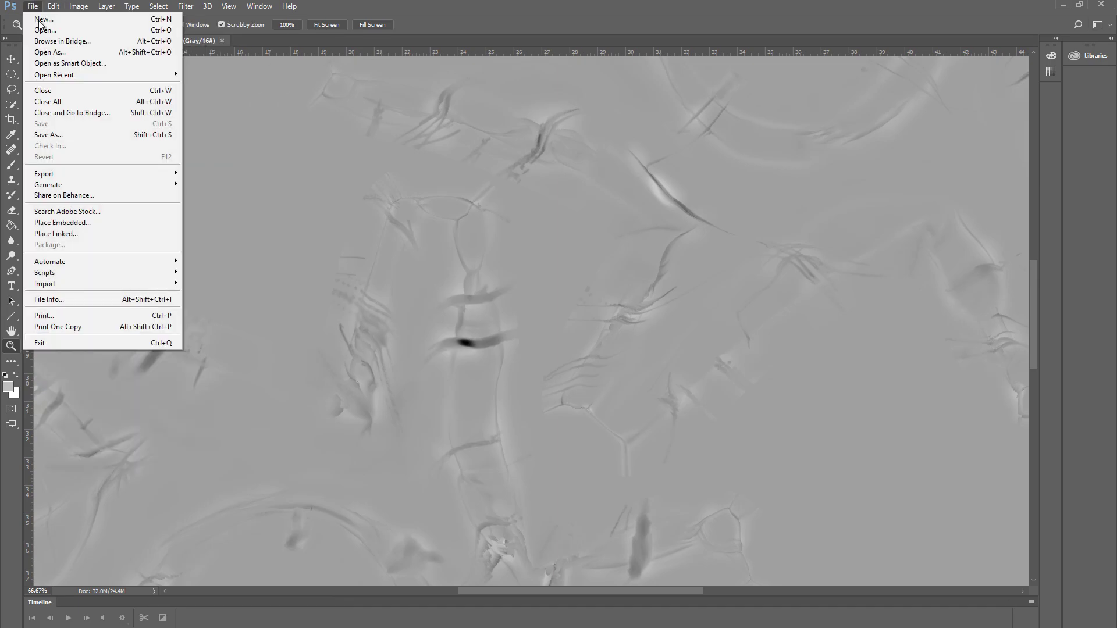
click(67, 134)
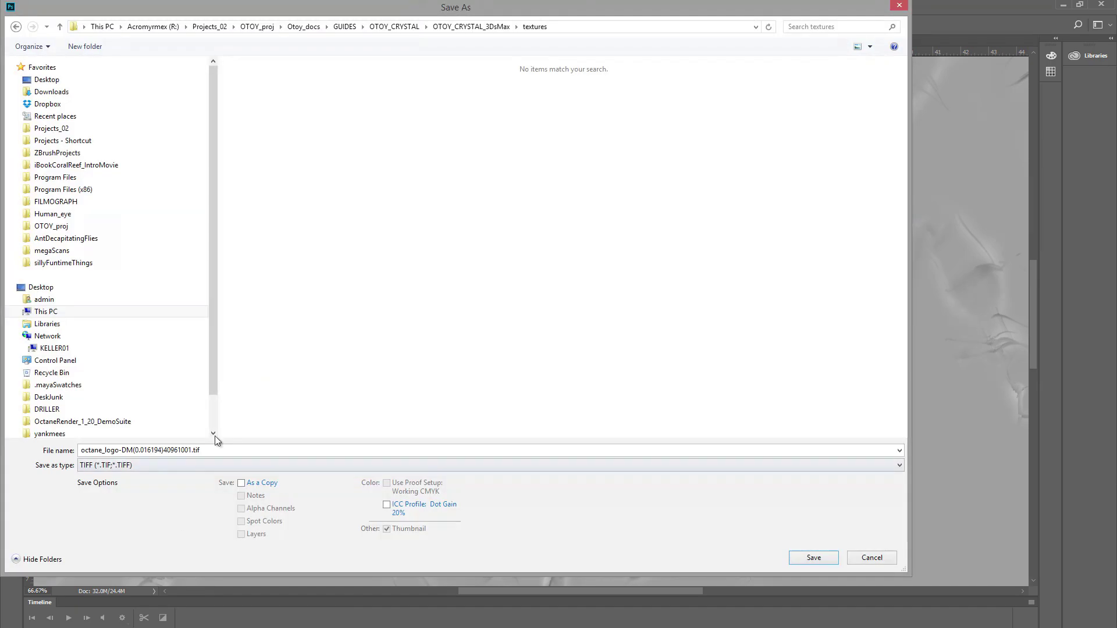
click(196, 453)
drag(122, 451, 192, 452)
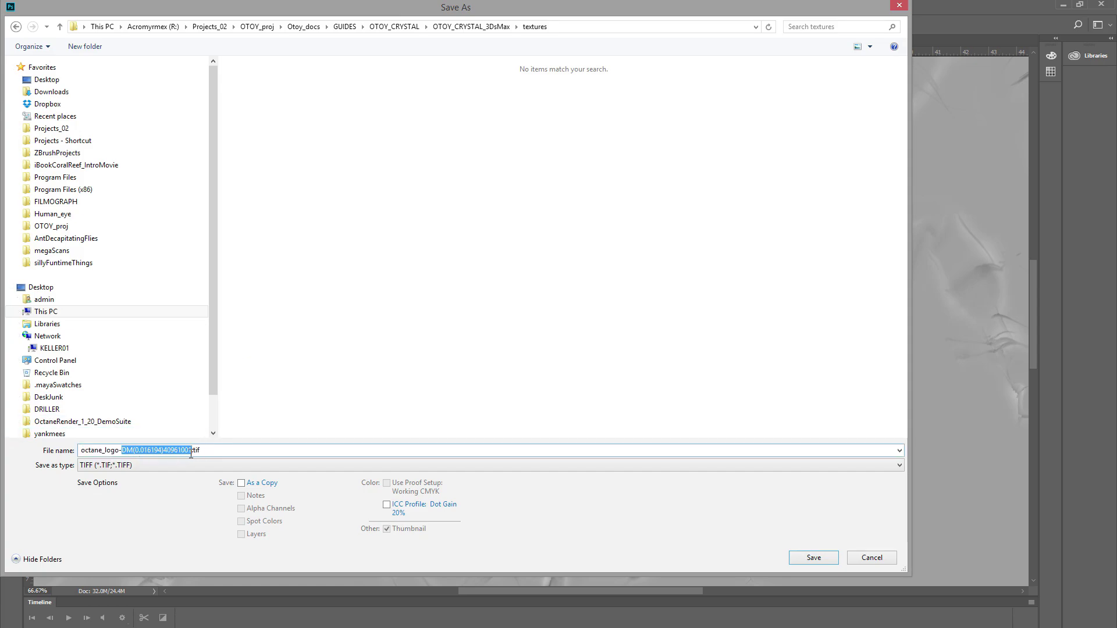
key(BackSpace)
key(BackSpace)
key(BackSpace)
key(BackSpace)
key(BackSpace)
key(BackSpace)
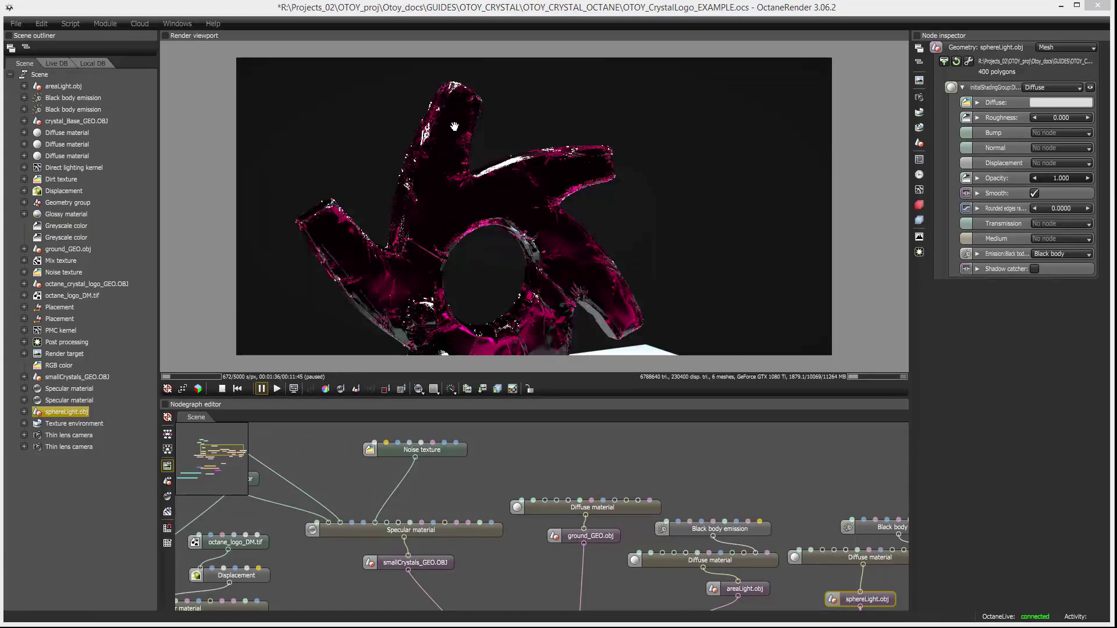
Step: Rearrange the crystal logo mesh and material nodes and inspect the Specular material
middle_drag(389, 487, 498, 490)
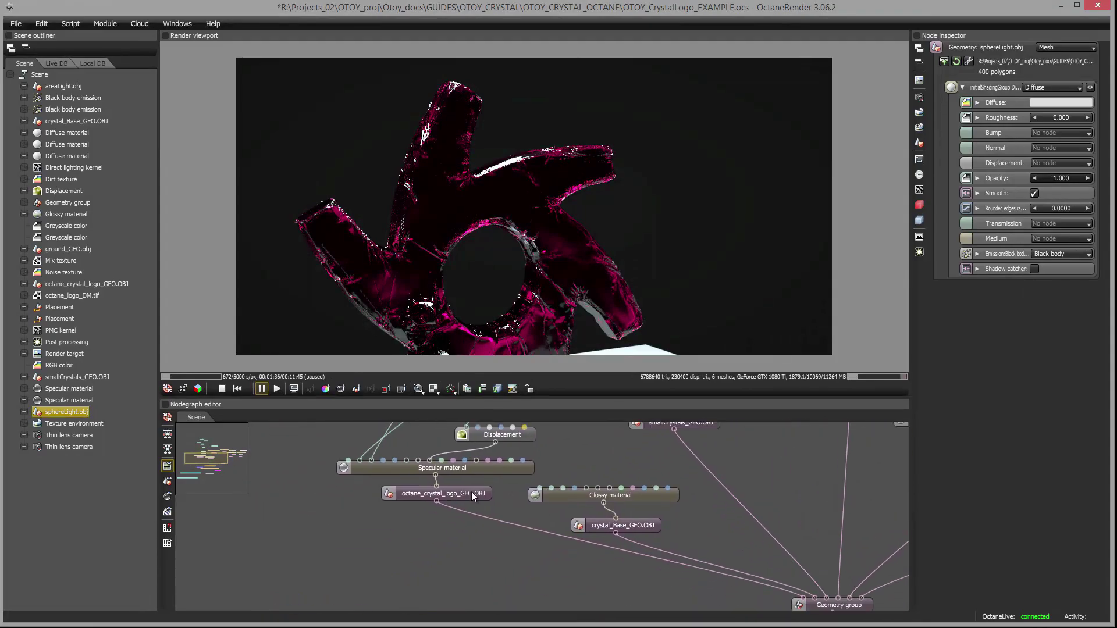
drag(472, 495, 455, 520)
middle_drag(455, 520, 500, 511)
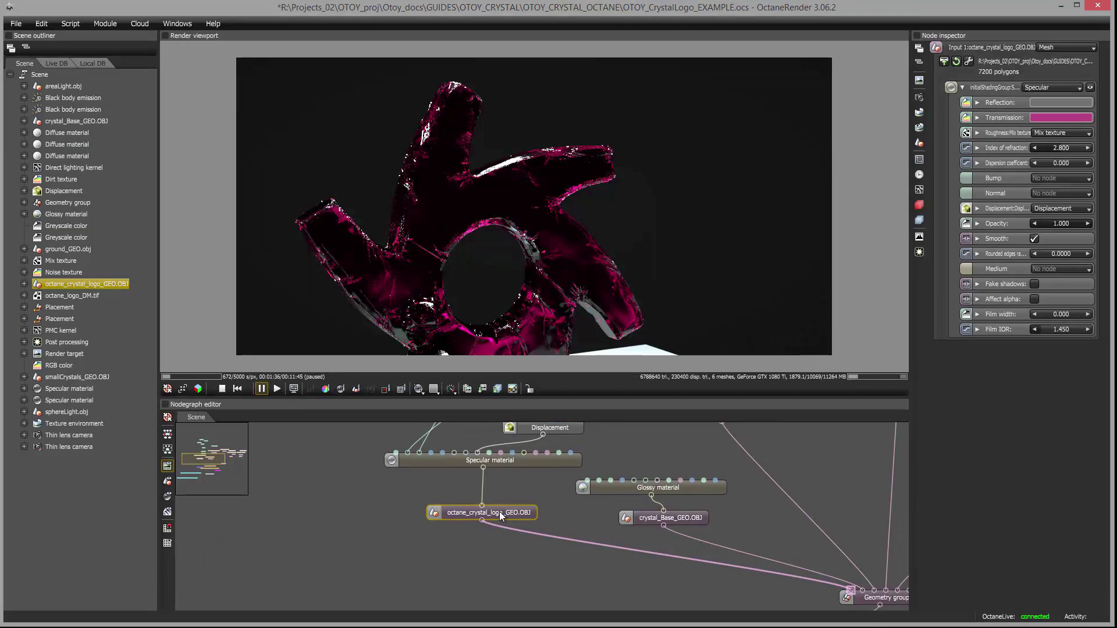
middle_drag(500, 473, 493, 508)
click(509, 499)
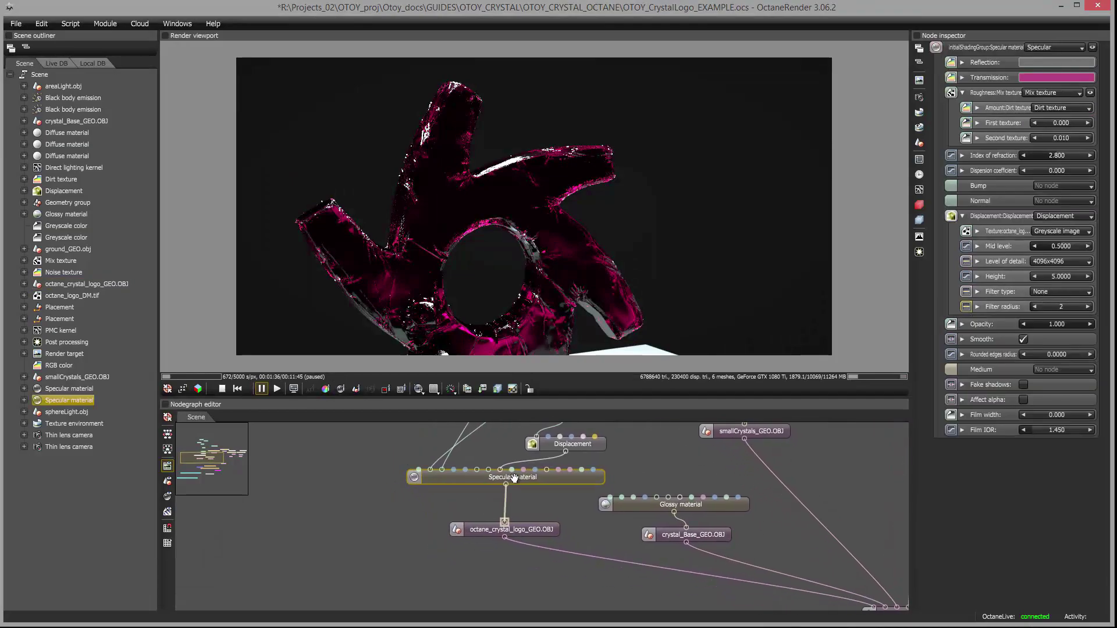
middle_drag(514, 478, 512, 478)
Step: Add a Glossy material, connect it to octane_crystal_logo_GEO.OBJ, and resume rendering
right_click(335, 504)
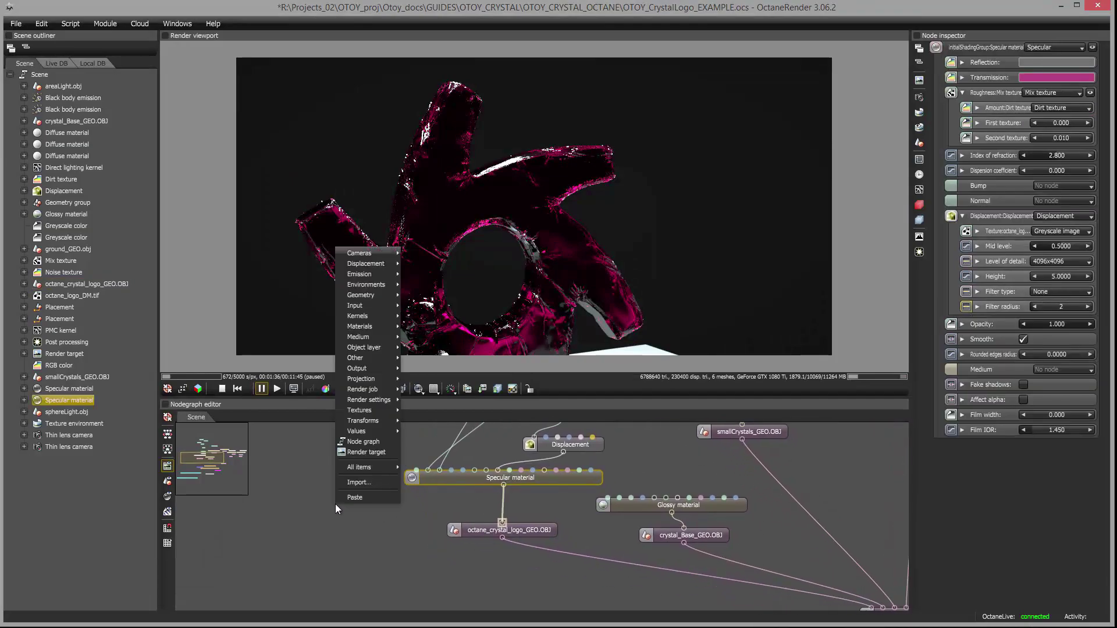
mouse_move(385, 354)
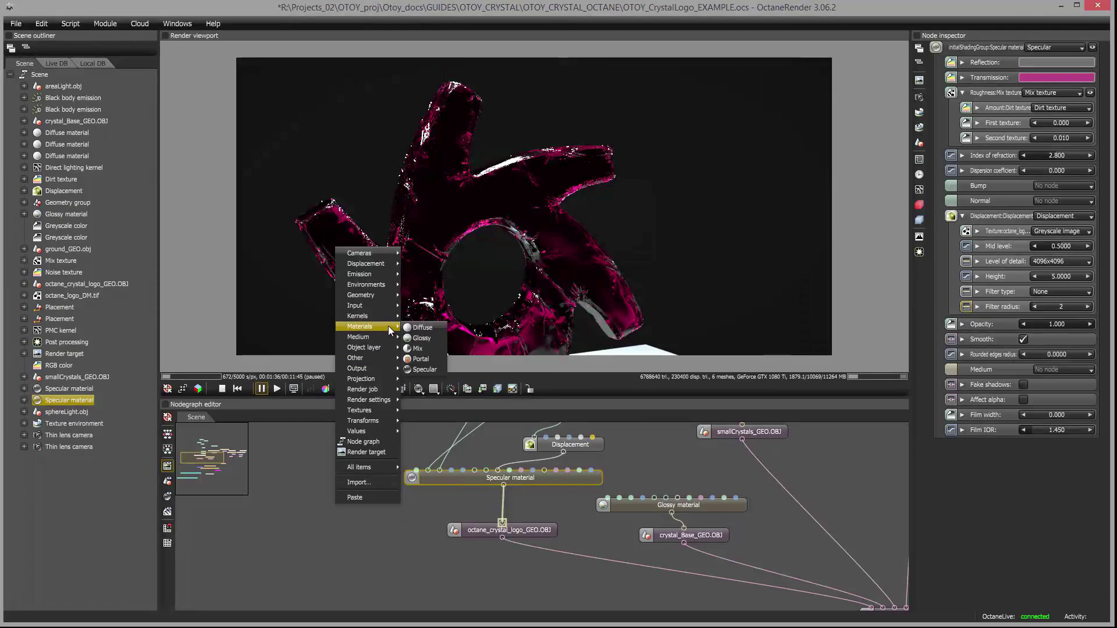
click(417, 340)
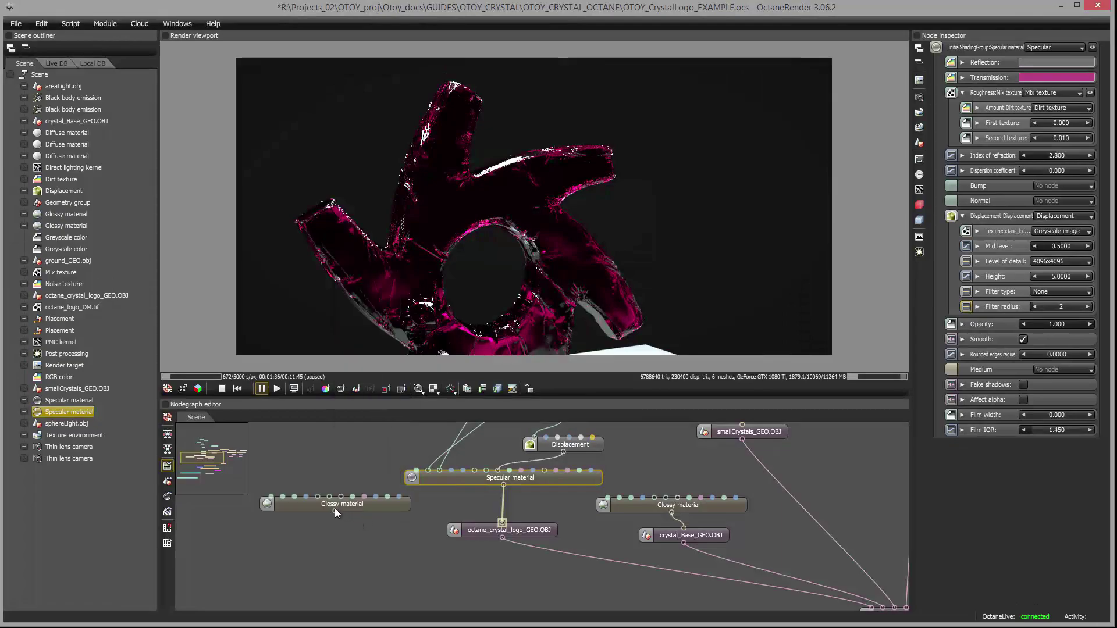
drag(335, 511, 501, 522)
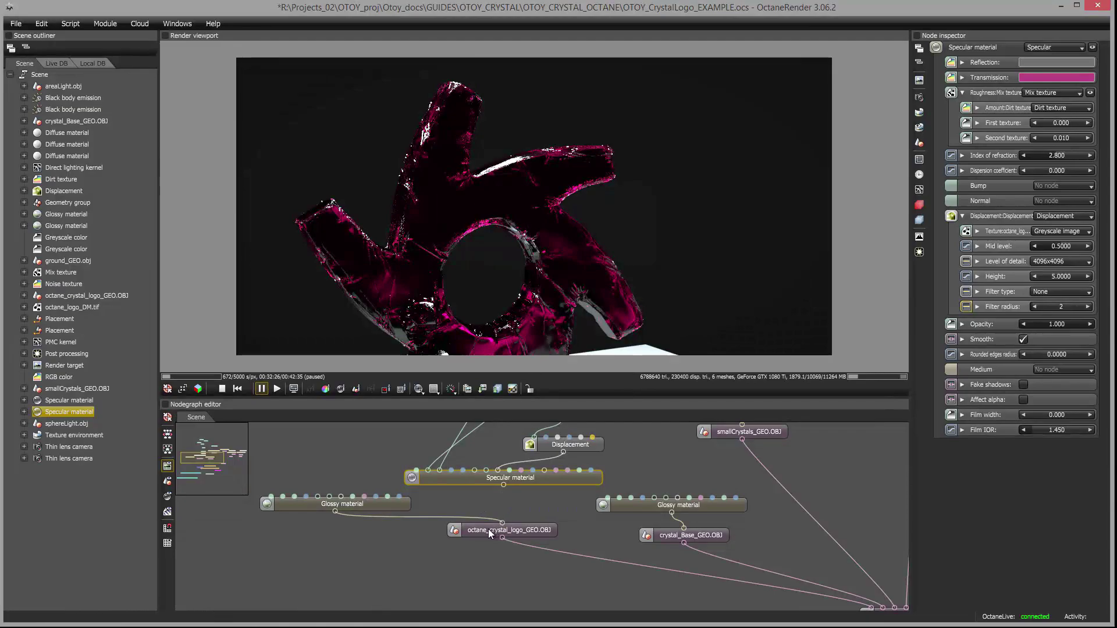
click(277, 389)
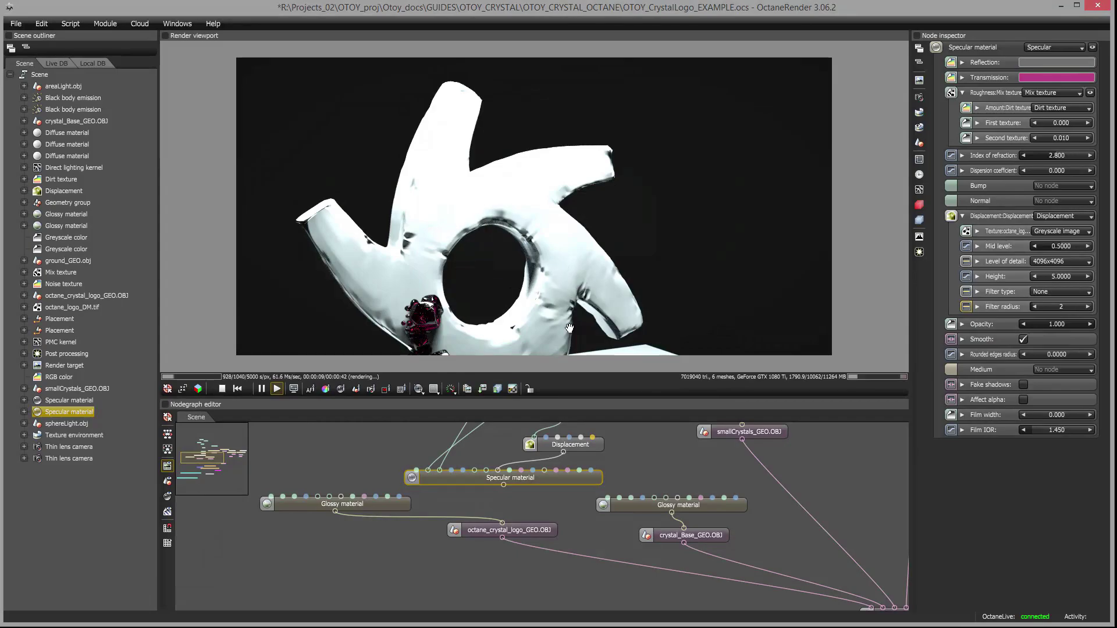
Step: Orbit, zoom and pan the render camera into a close-up of one glossy white logo arm
drag(584, 297, 534, 219)
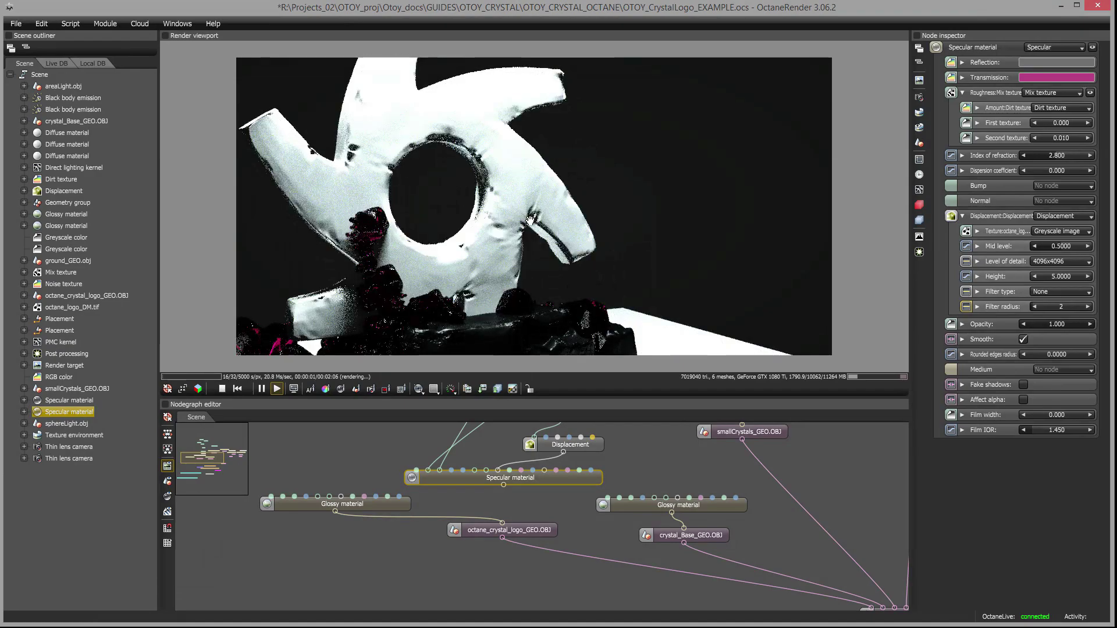
scroll(531, 218, up, 10)
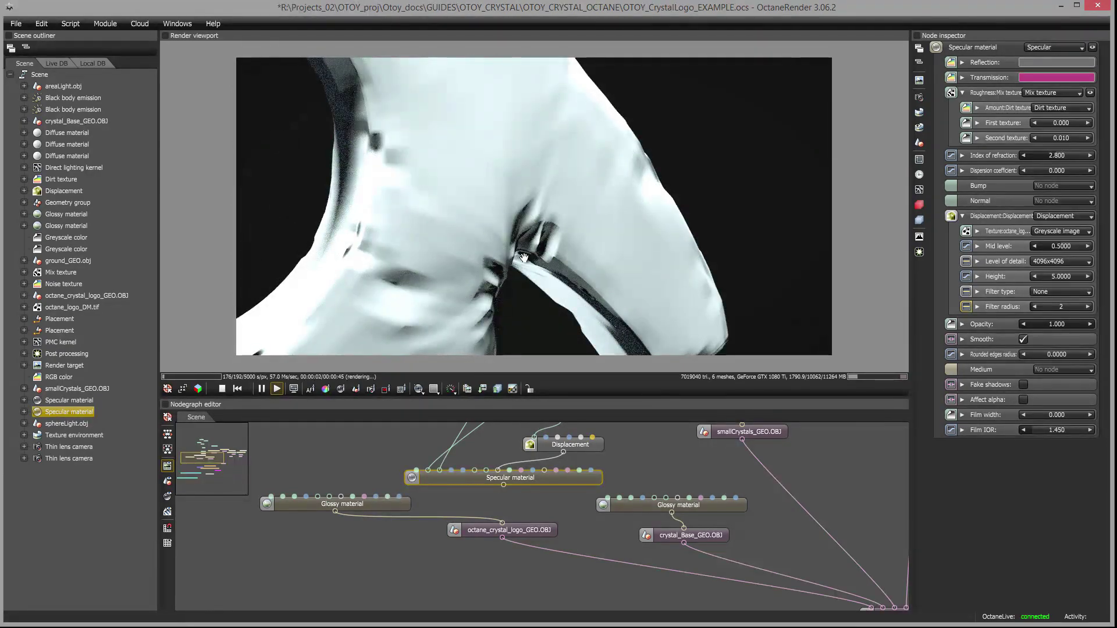
drag(516, 185, 531, 242)
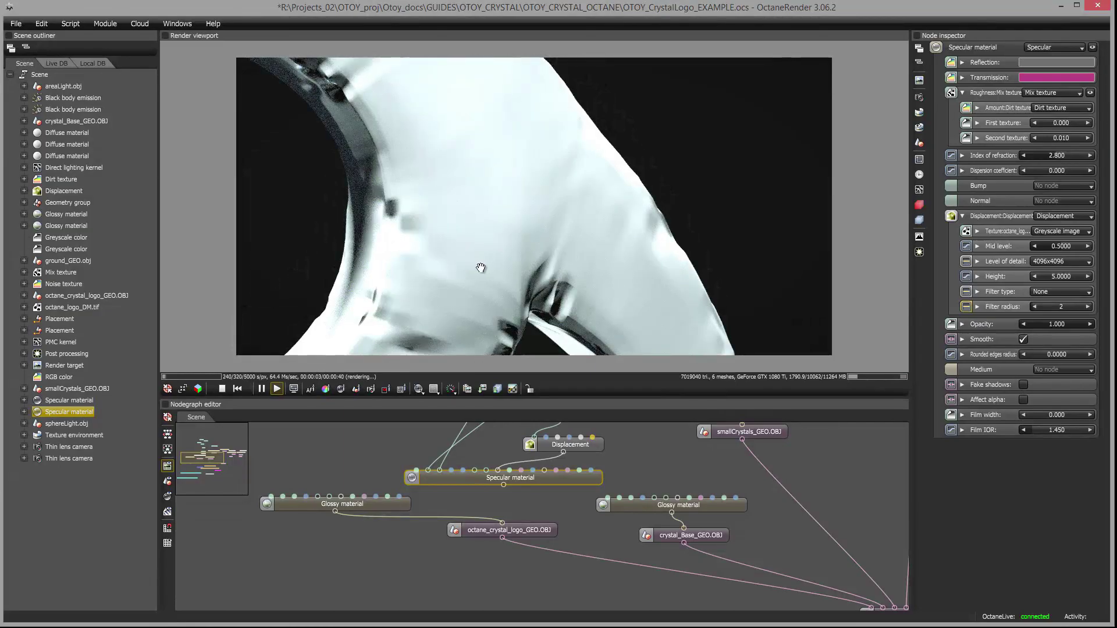
drag(399, 186, 426, 301)
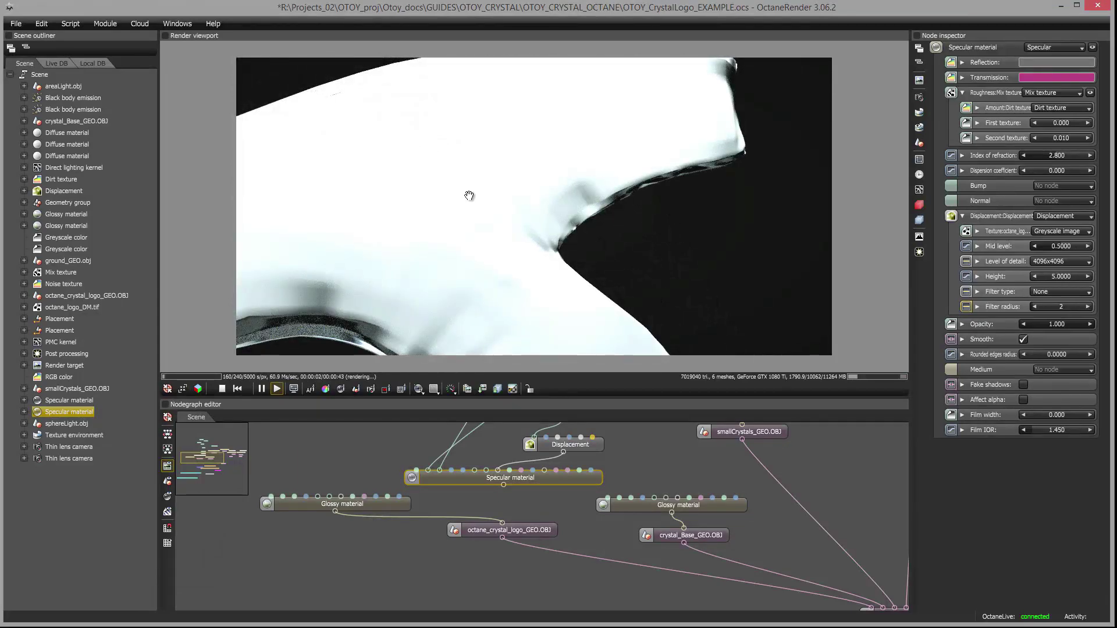
drag(524, 241, 469, 289)
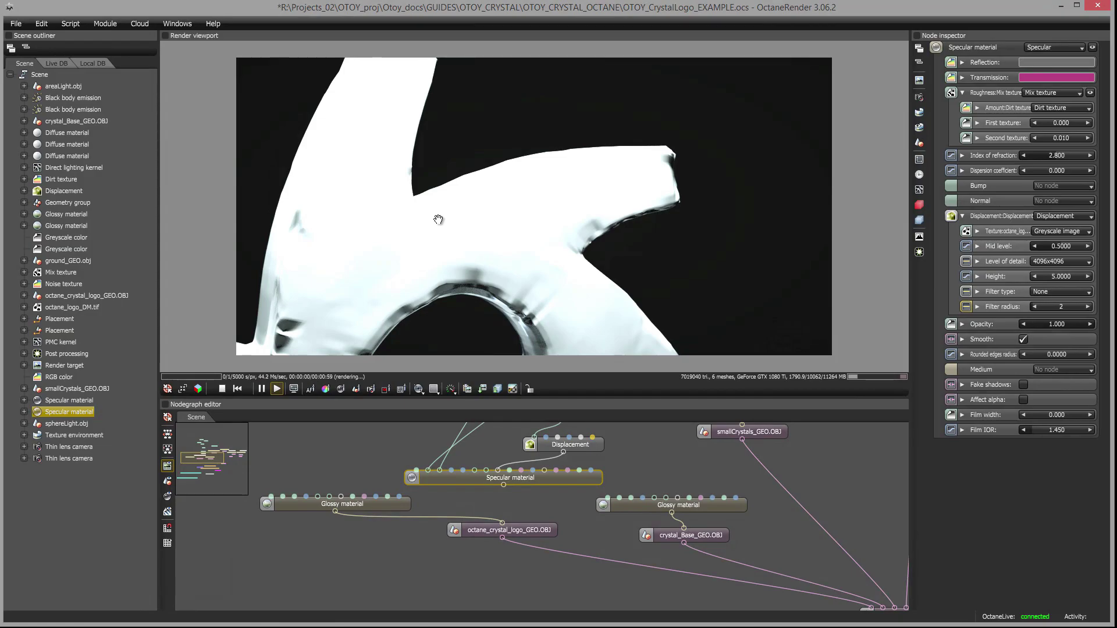
drag(430, 217, 458, 243)
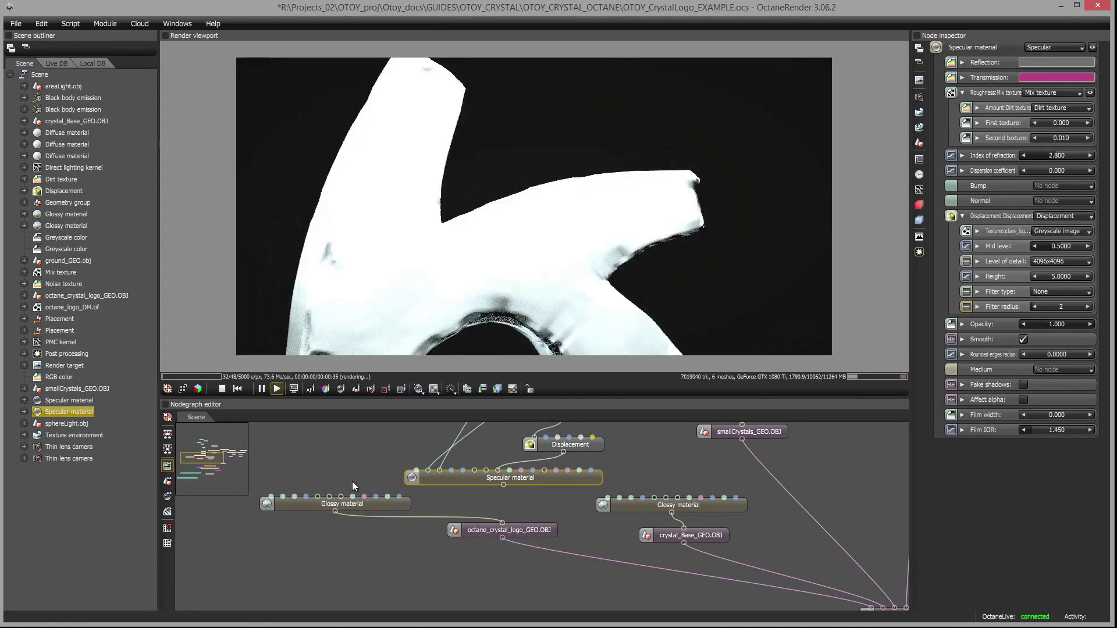
Step: Reimport the logo mesh with Catmull Clark subdivision level 2 and smoothing groups enabled
click(537, 530)
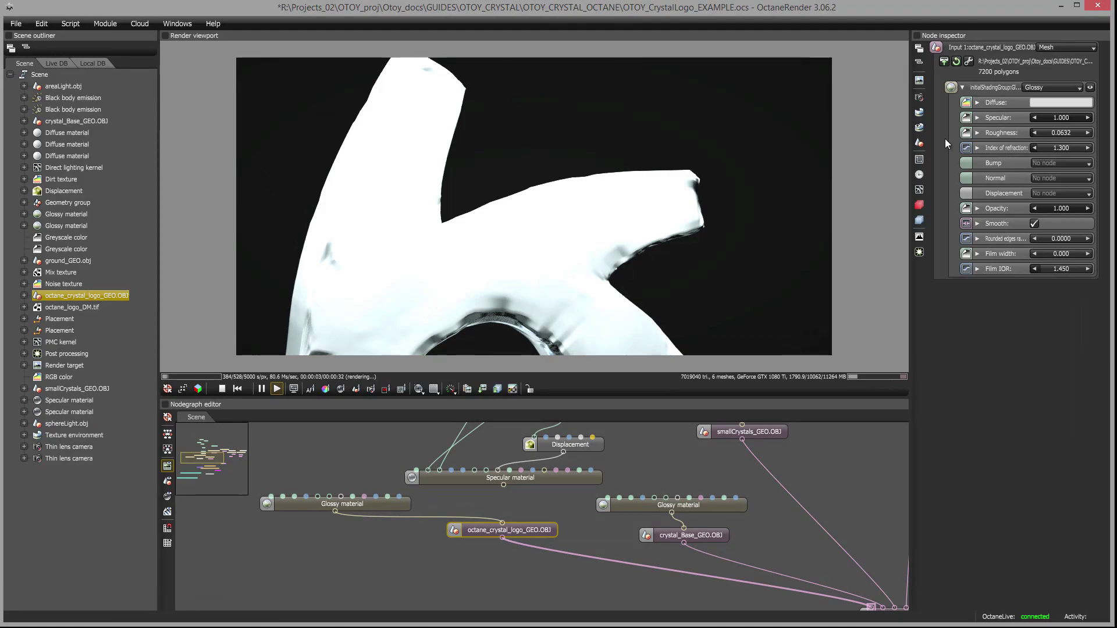
click(968, 61)
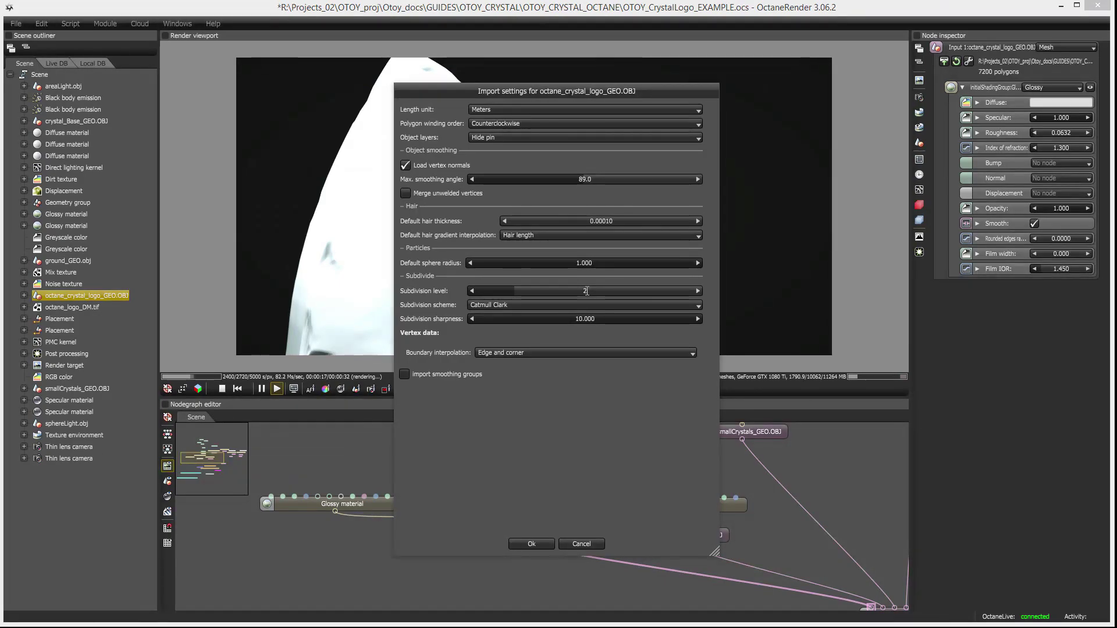
double_click(587, 291)
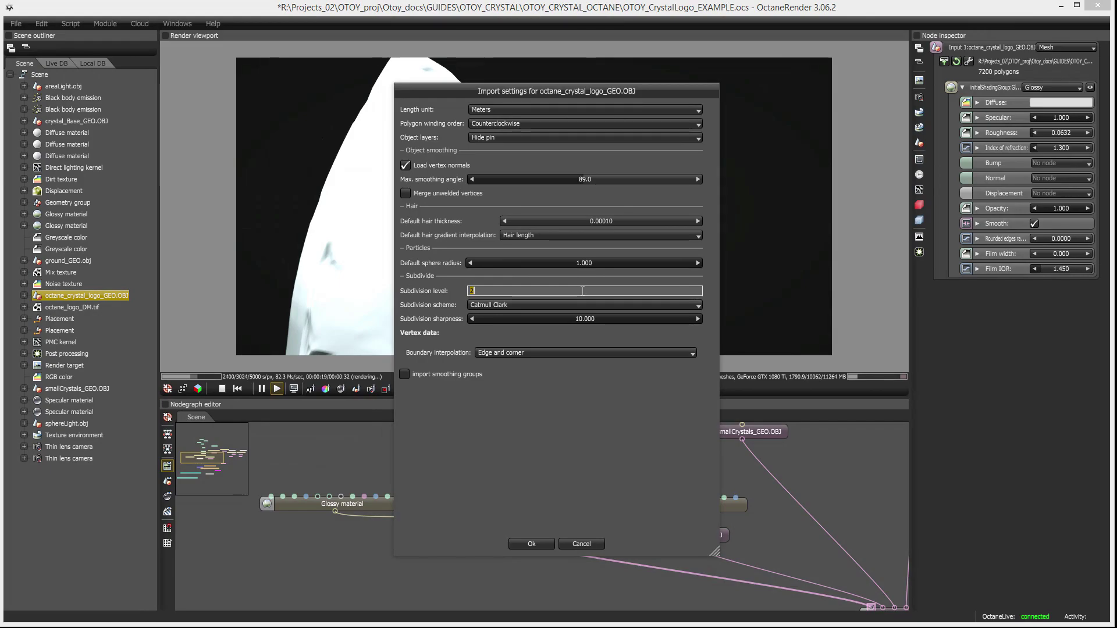
click(526, 374)
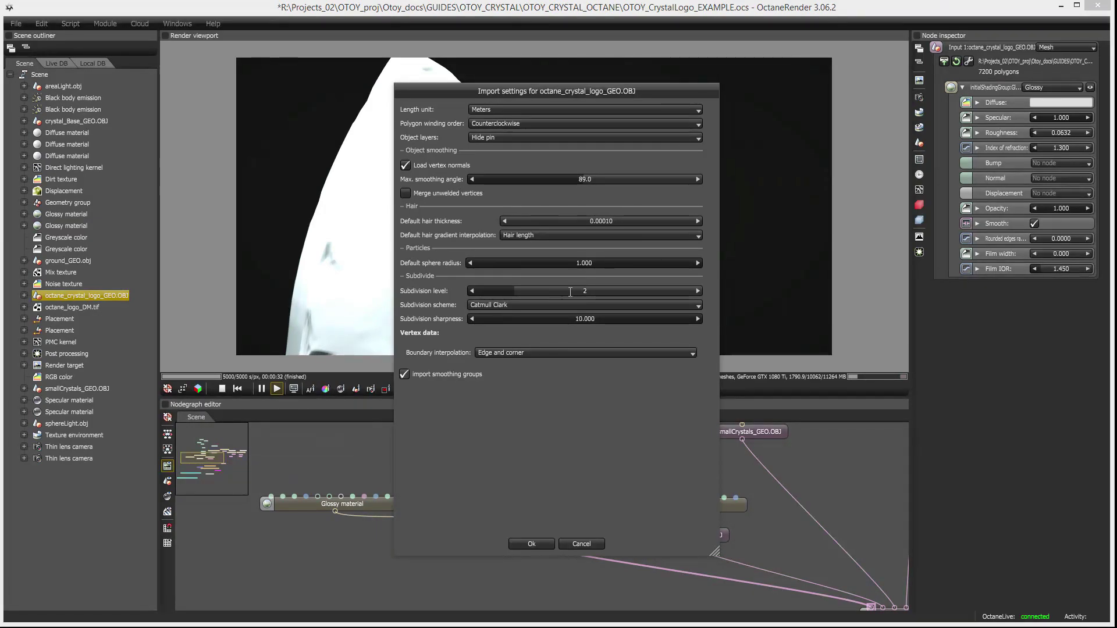
click(494, 302)
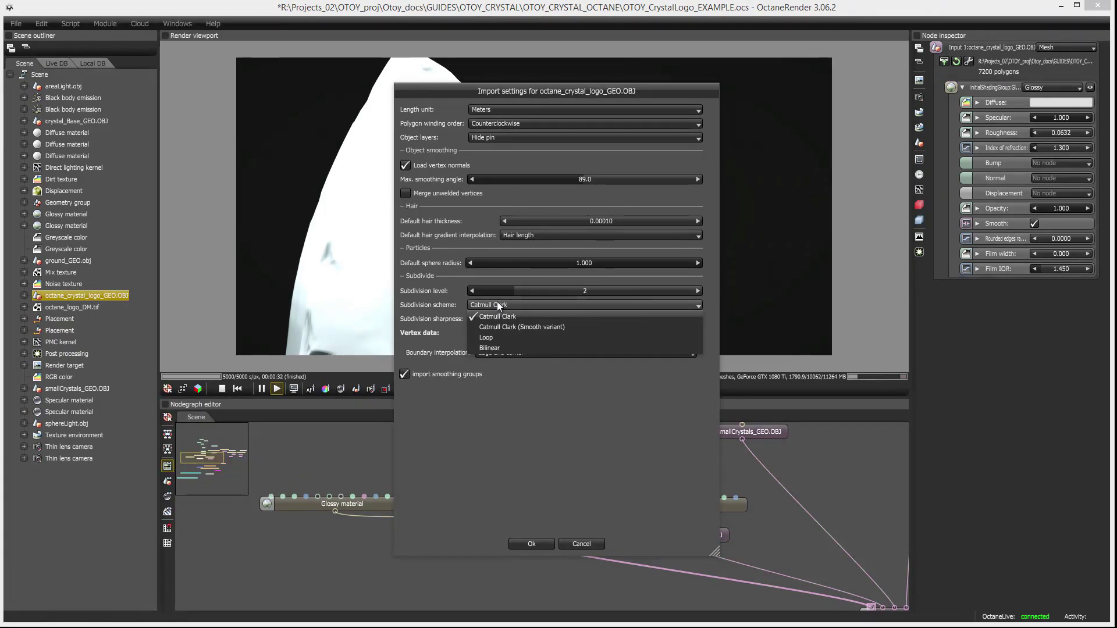
click(496, 300)
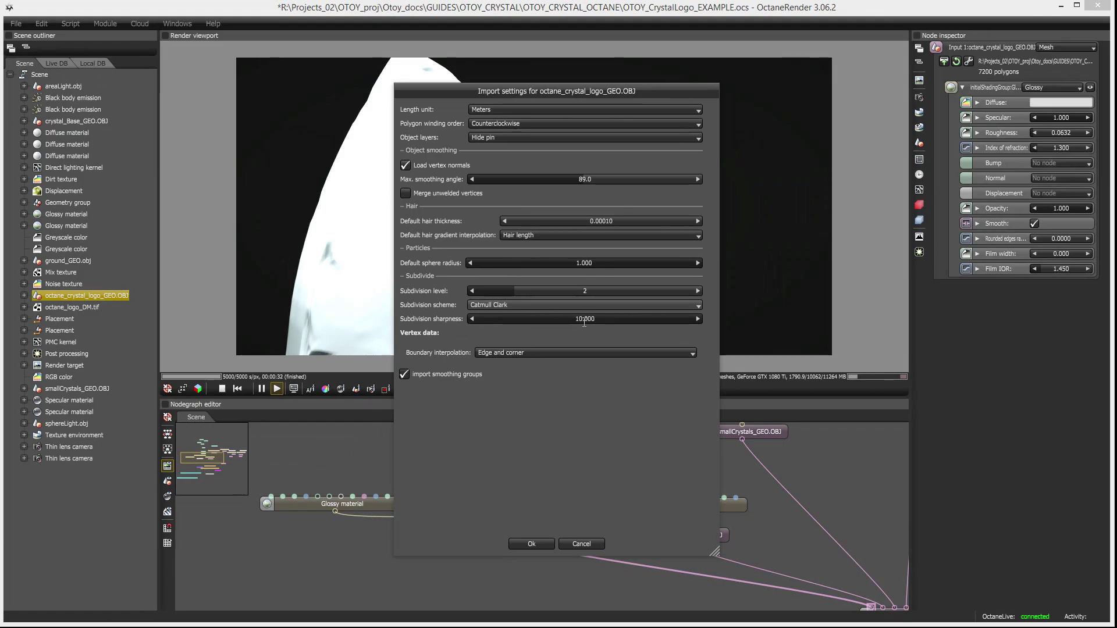
drag(546, 89, 749, 97)
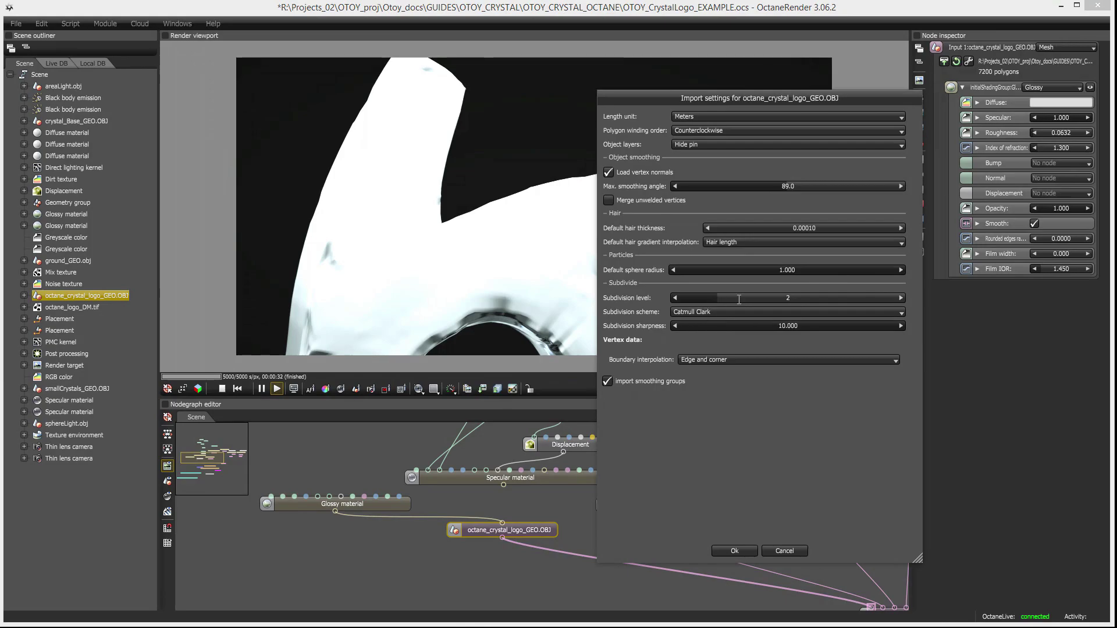
click(735, 551)
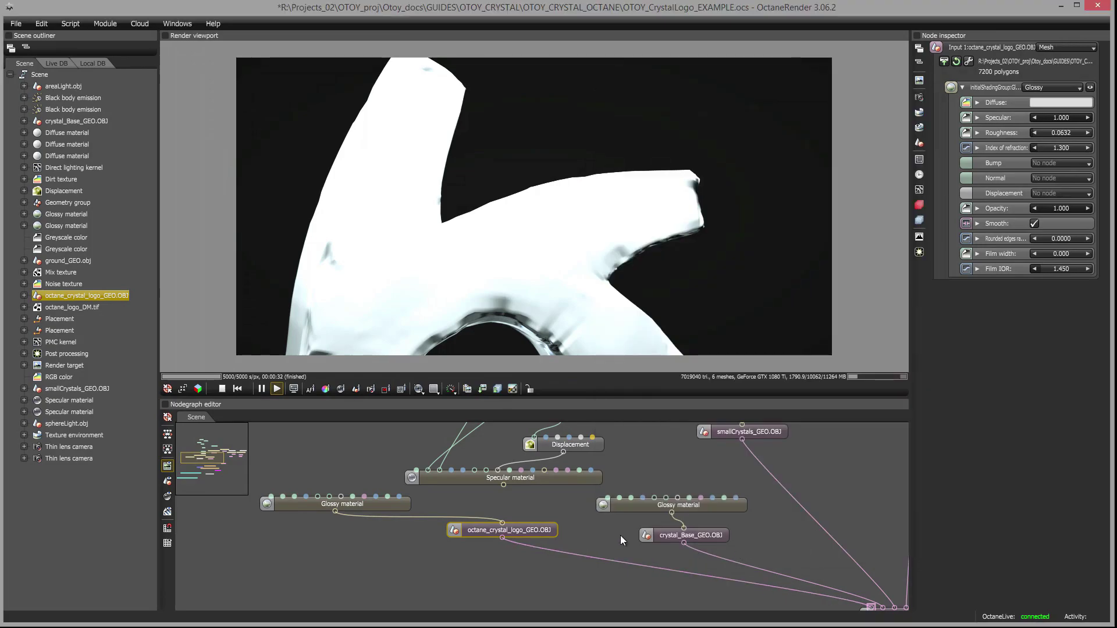
Step: Arrange the logo mesh node directly beneath the Glossy material in the node graph
drag(466, 527, 302, 566)
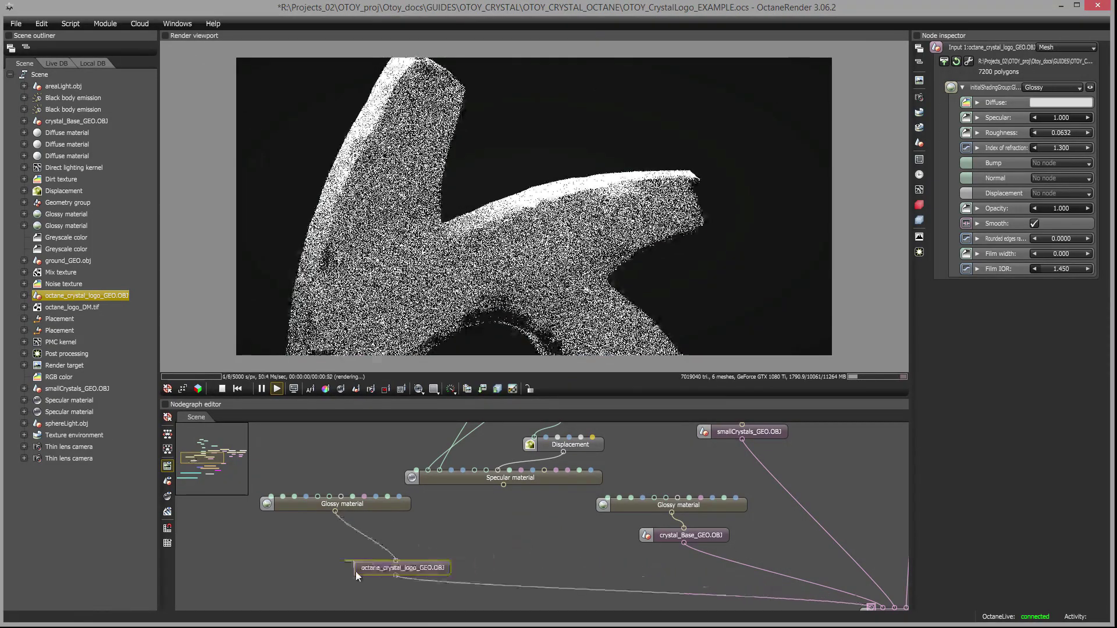
middle_drag(340, 538, 399, 541)
click(407, 512)
drag(407, 512, 417, 548)
middle_drag(385, 511, 352, 470)
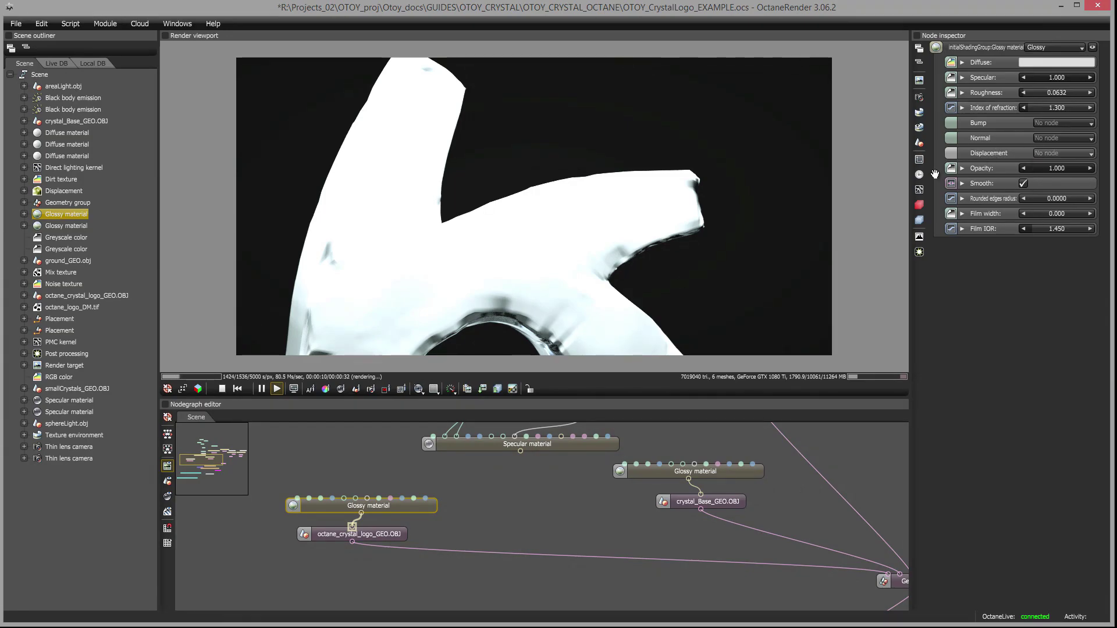
drag(337, 464, 427, 508)
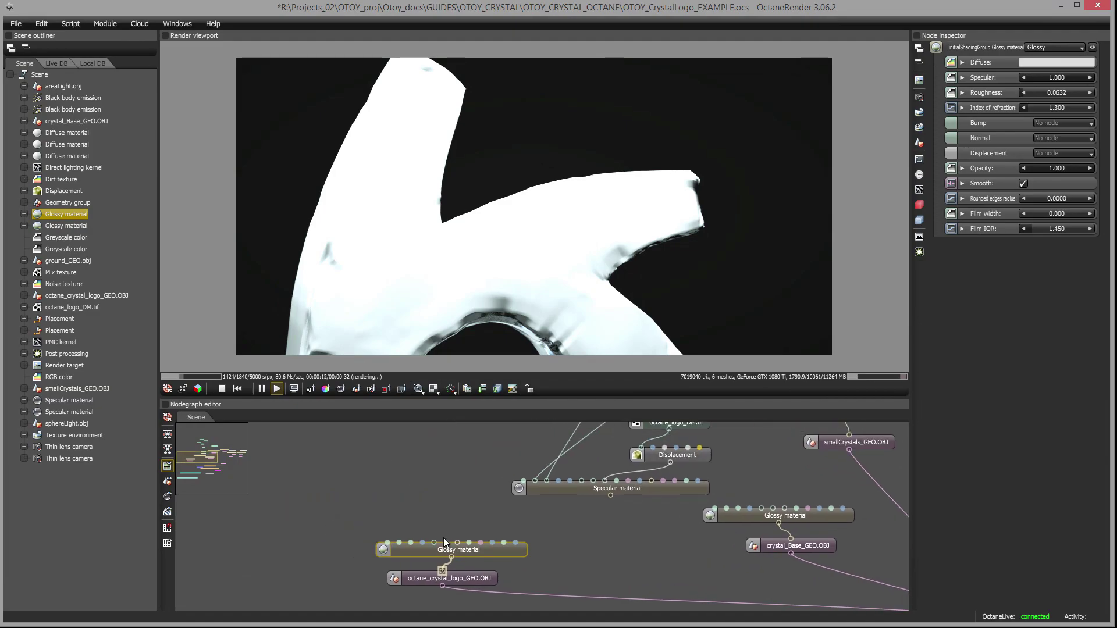
drag(441, 549, 391, 539)
drag(409, 581, 365, 574)
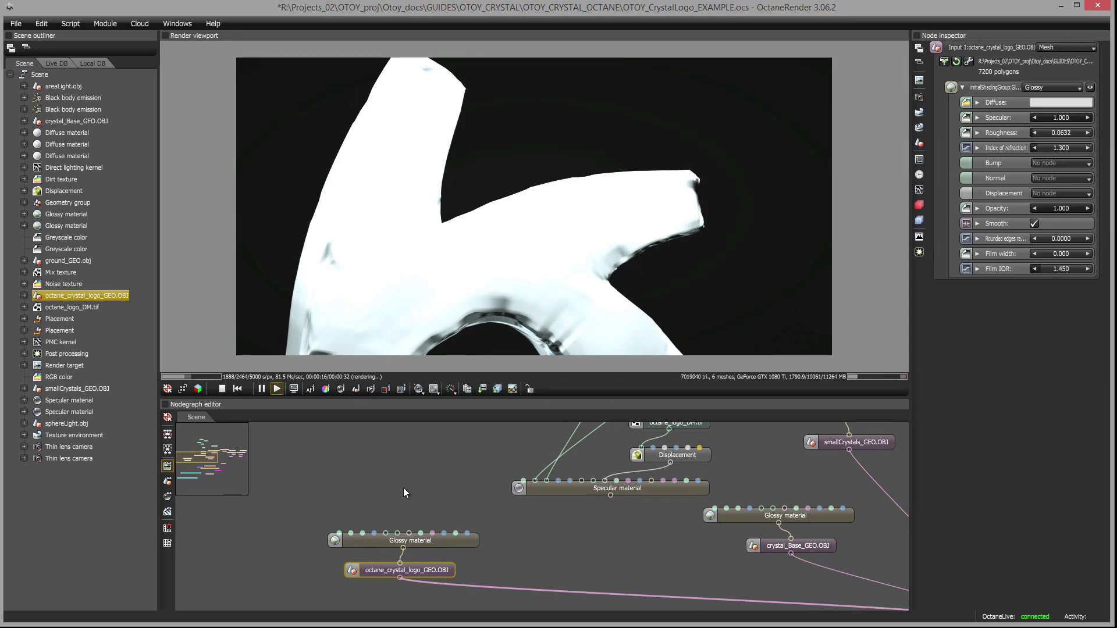
Step: Add a Displacement node and connect it to the Glossy material above the mesh
right_click(403, 487)
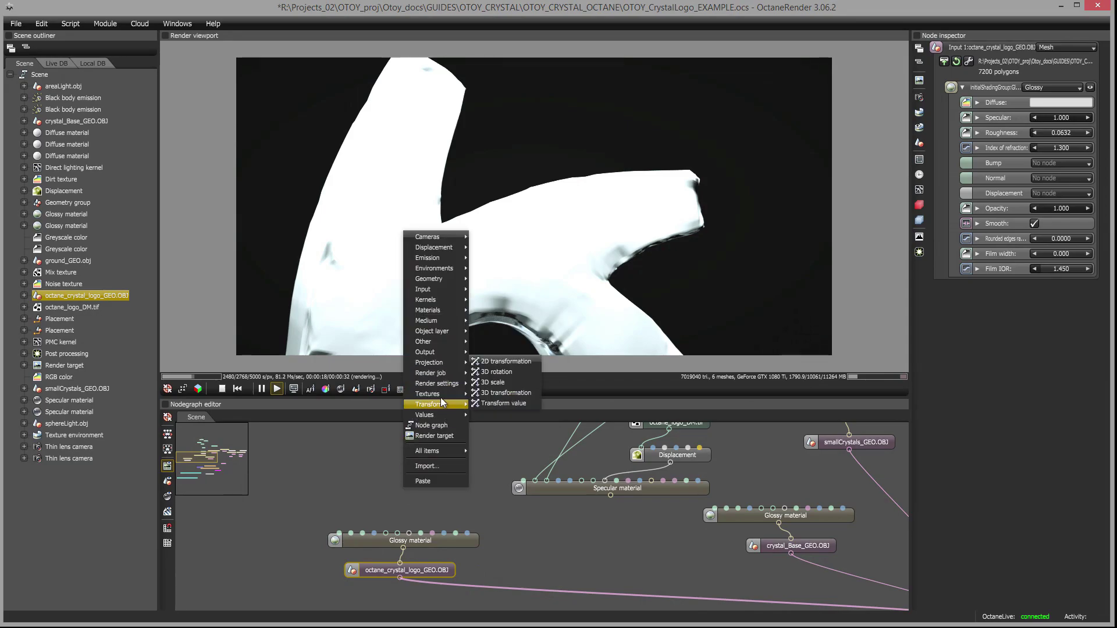
mouse_move(444, 379)
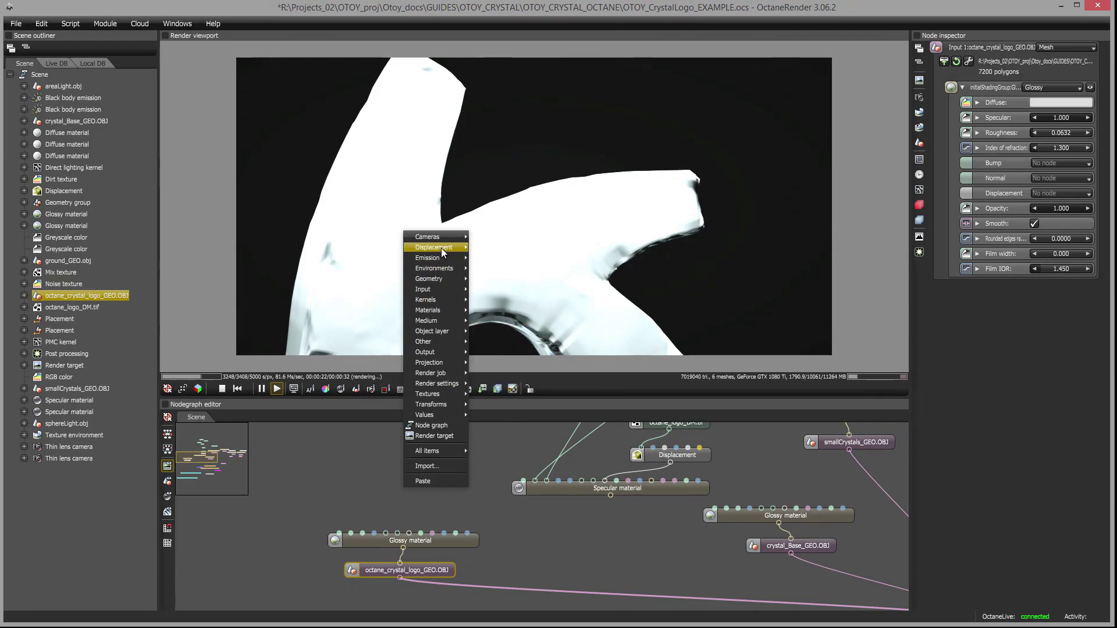
mouse_move(441, 248)
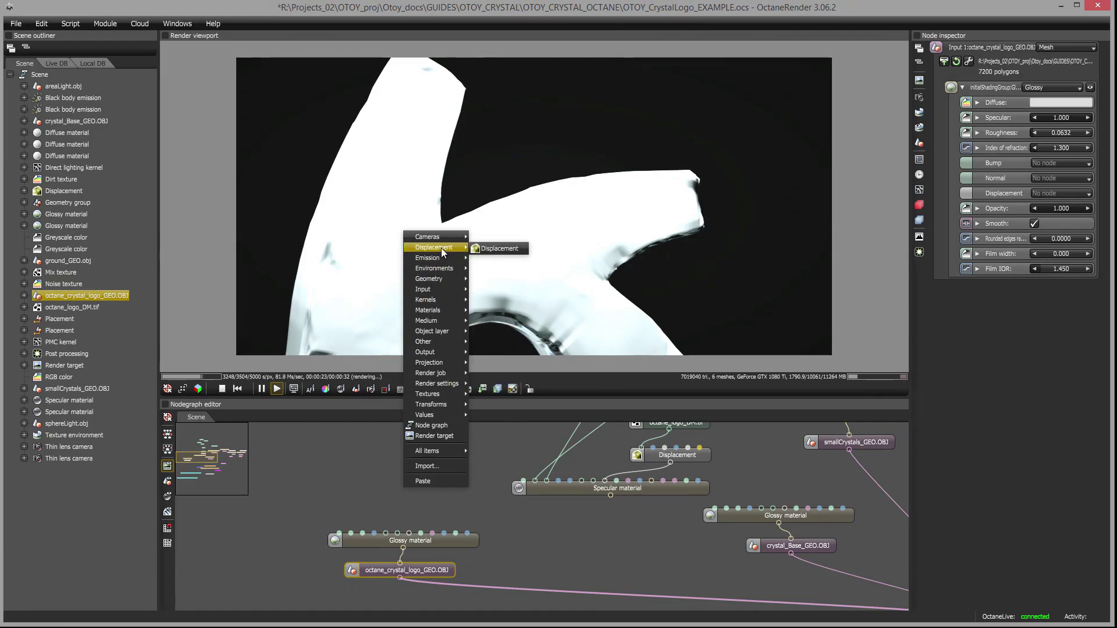
click(483, 247)
drag(403, 489, 416, 542)
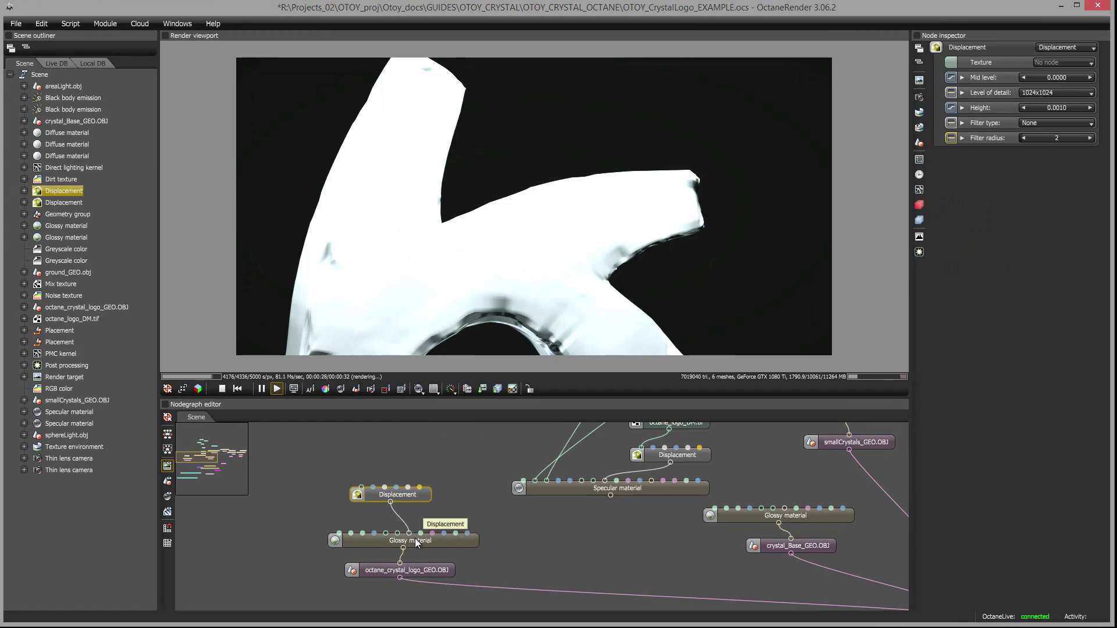
drag(419, 494, 429, 508)
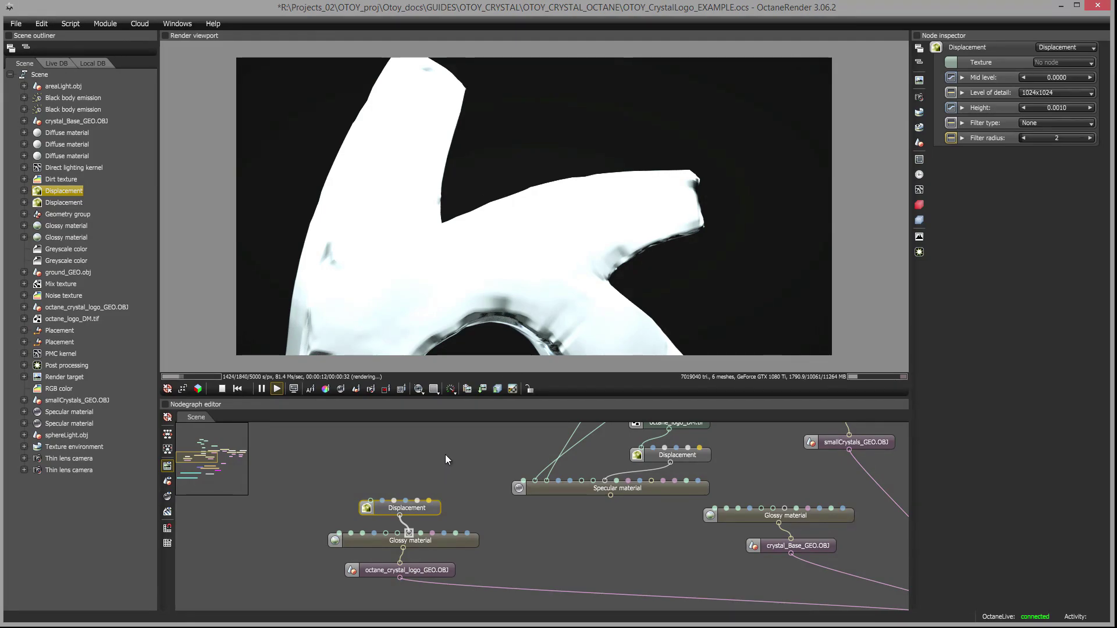
Step: Create a greyscale image node from octane_logo_DM.tif and wire it into Displacement's texture
right_click(405, 476)
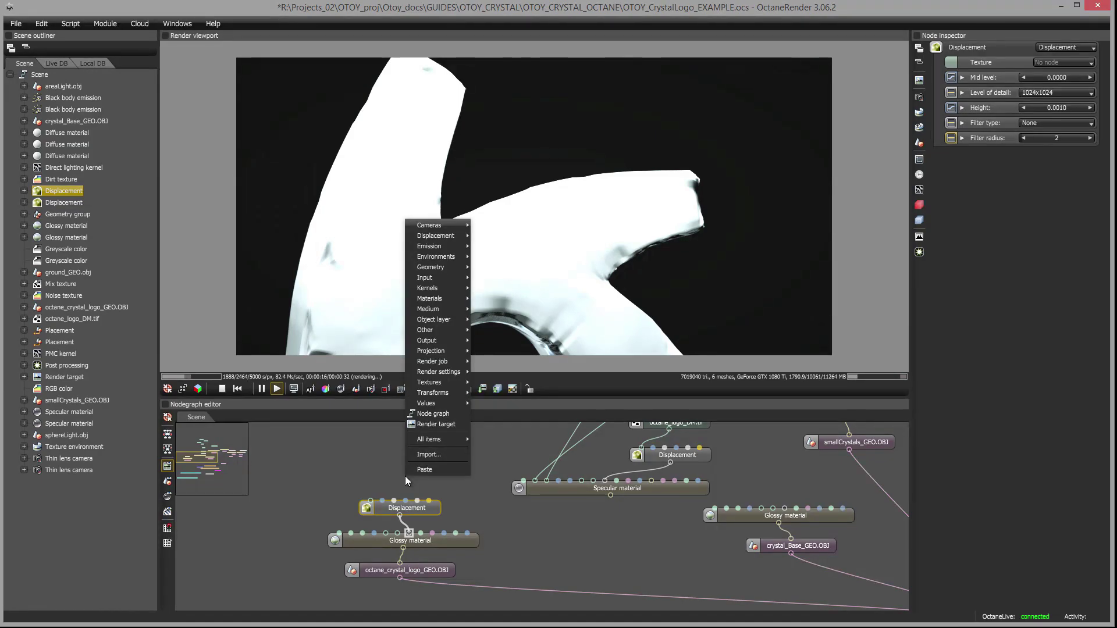
mouse_move(435, 392)
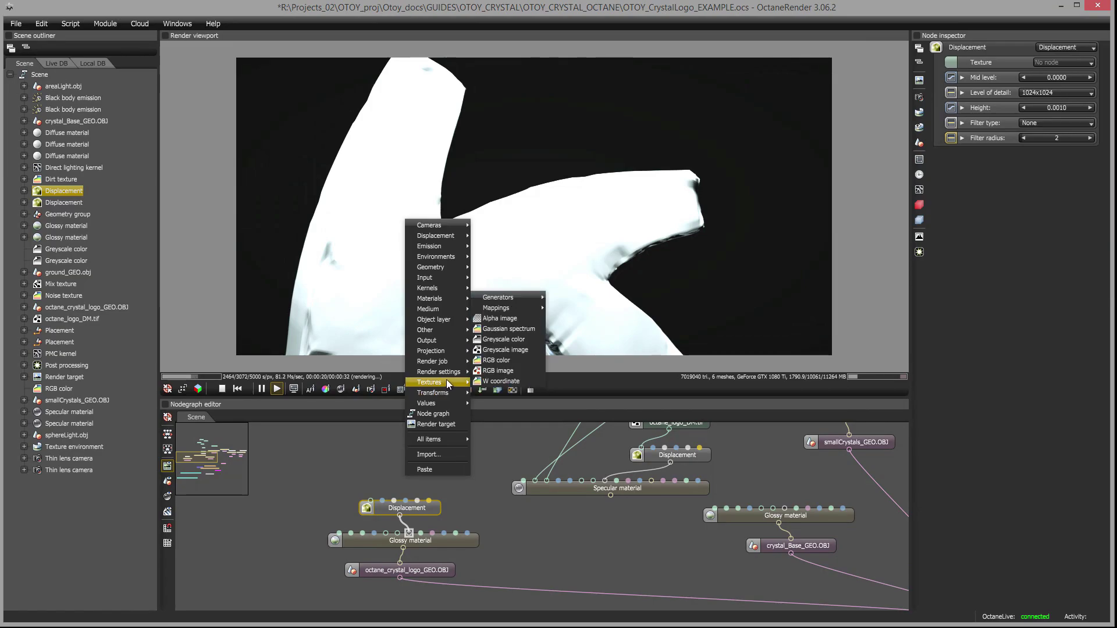
click(529, 350)
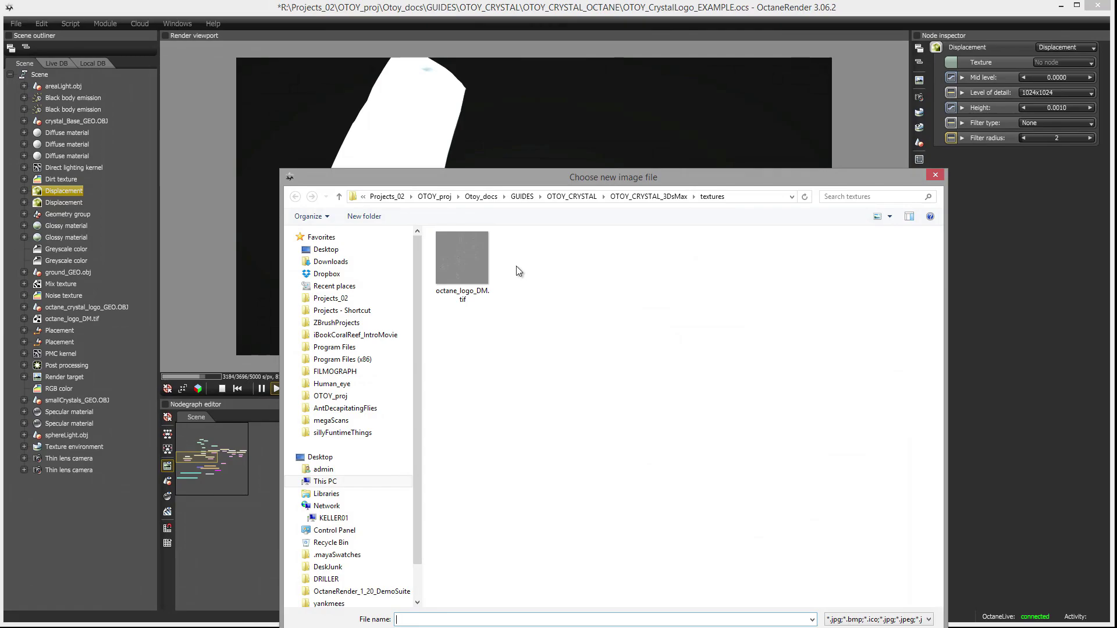
click(456, 256)
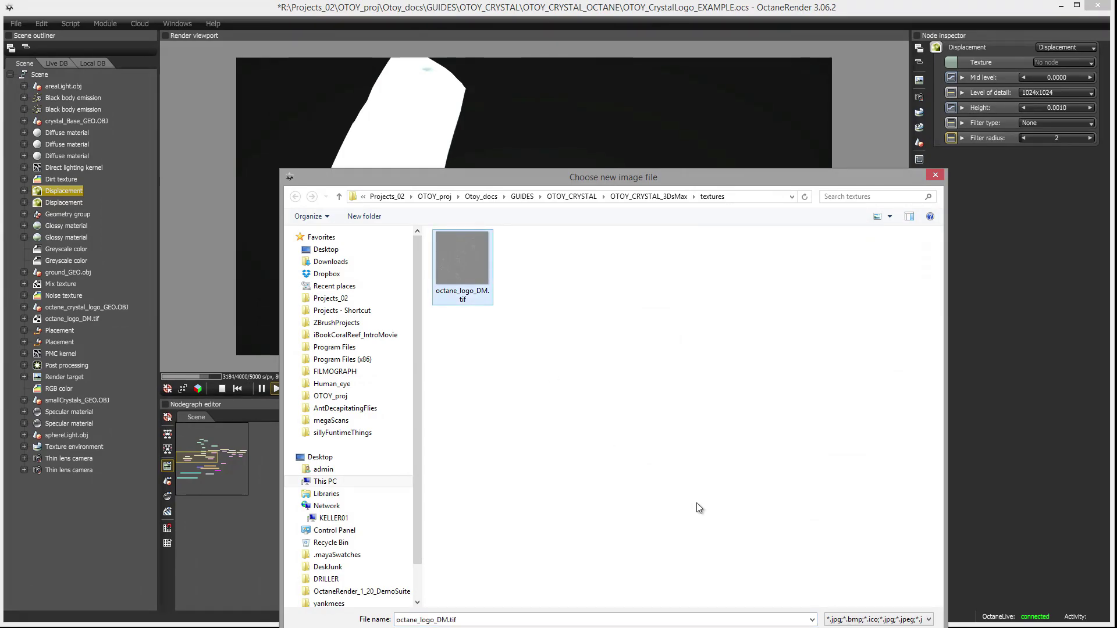
key(Return)
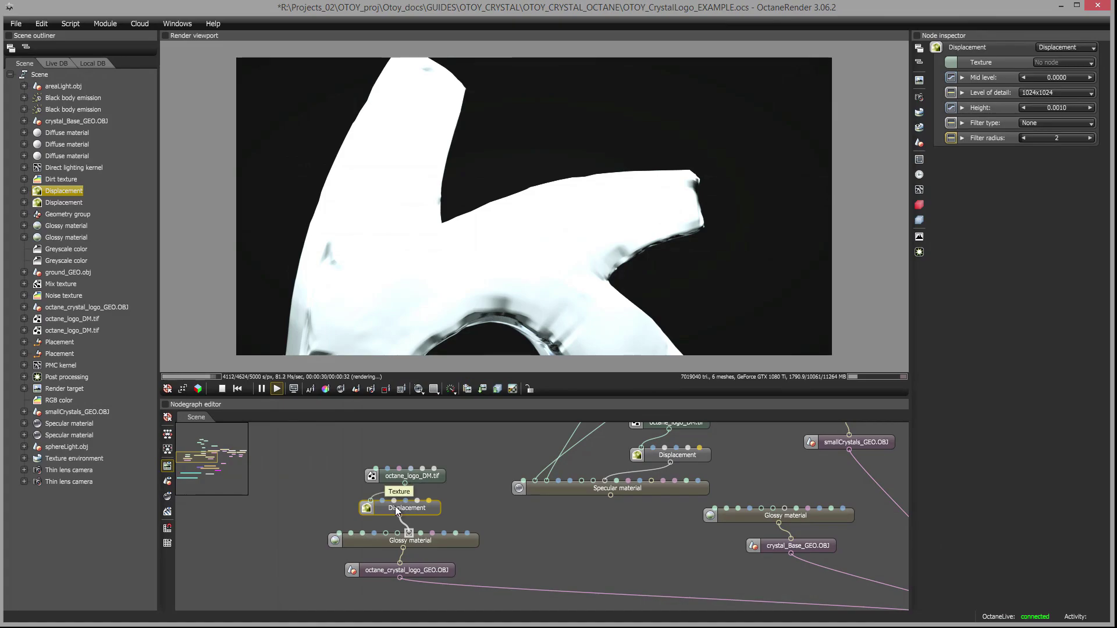
drag(424, 473, 380, 478)
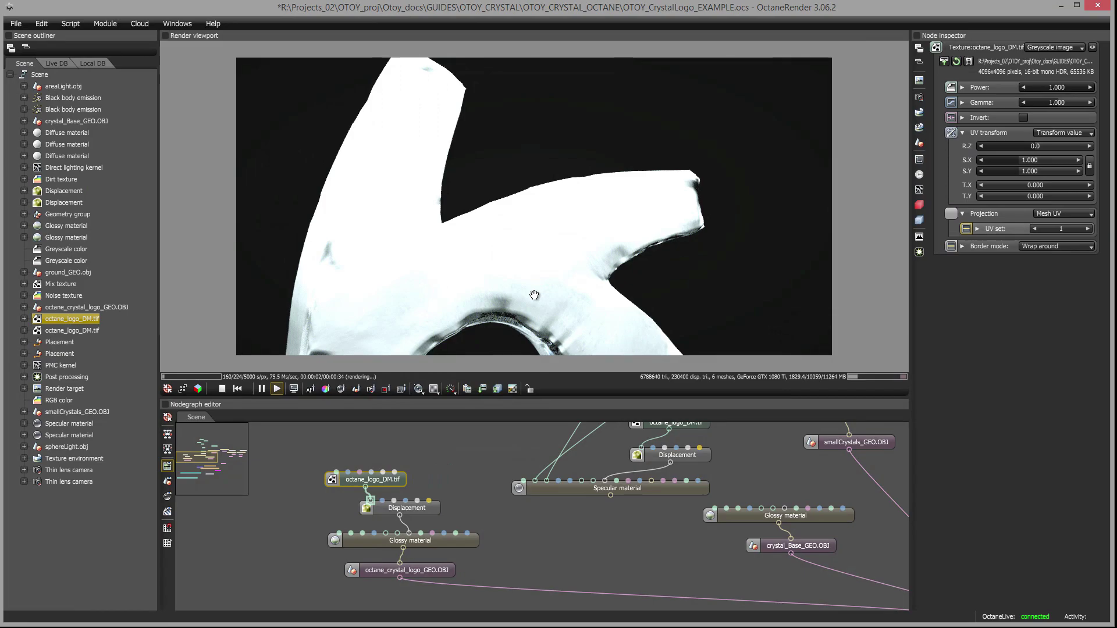
Step: Set the Displacement node to mid level 0.5, level of detail 4096x4096 and height 1
click(433, 507)
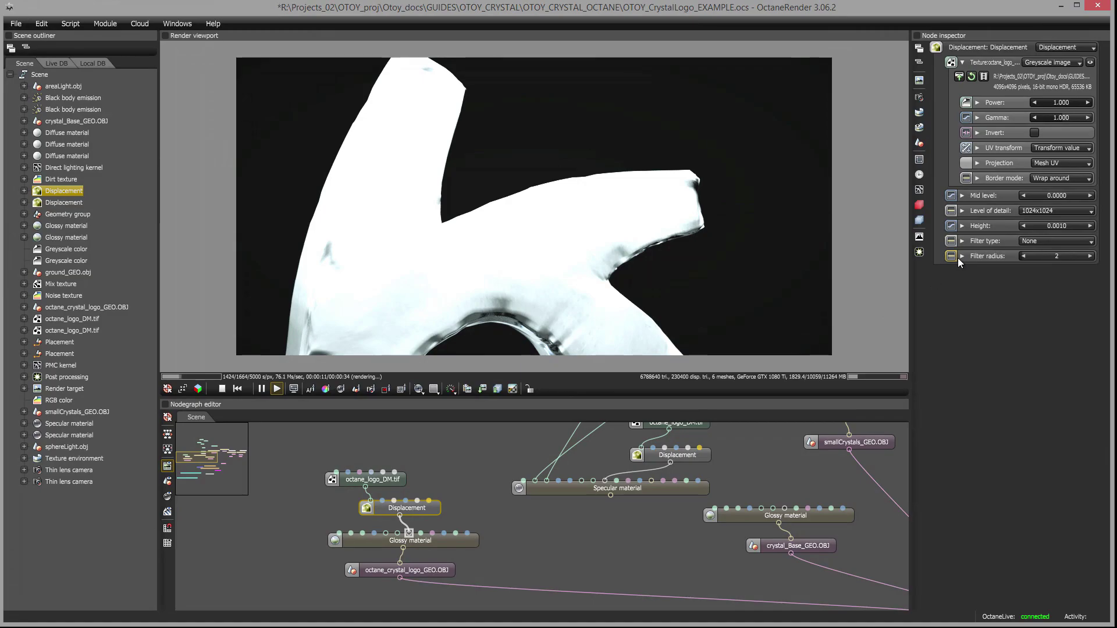
click(1055, 195)
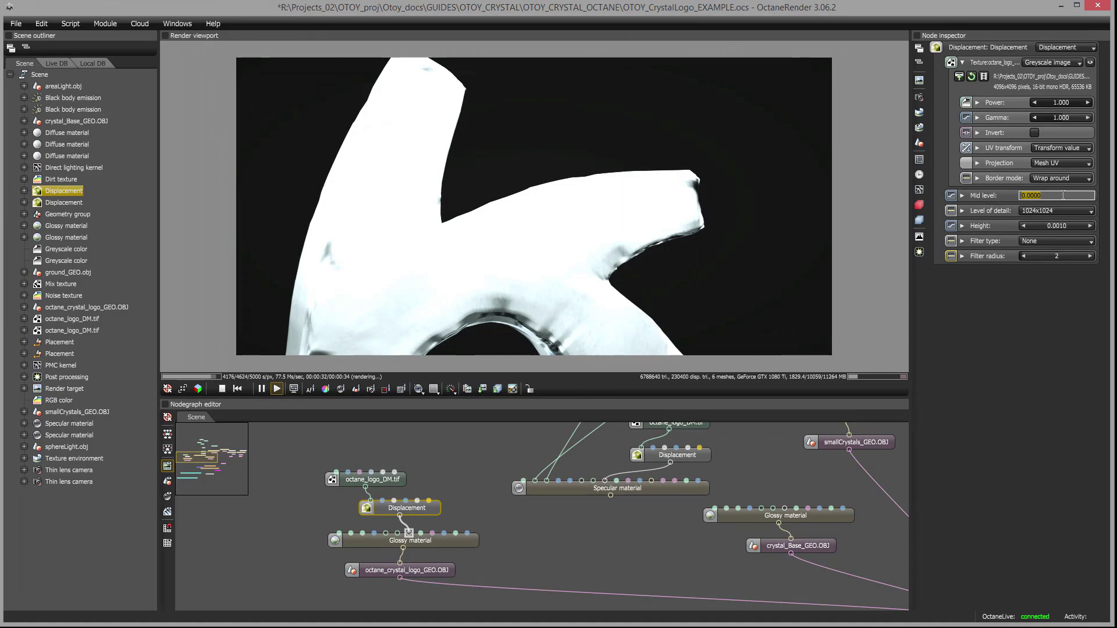
text(0.5)
key(Return)
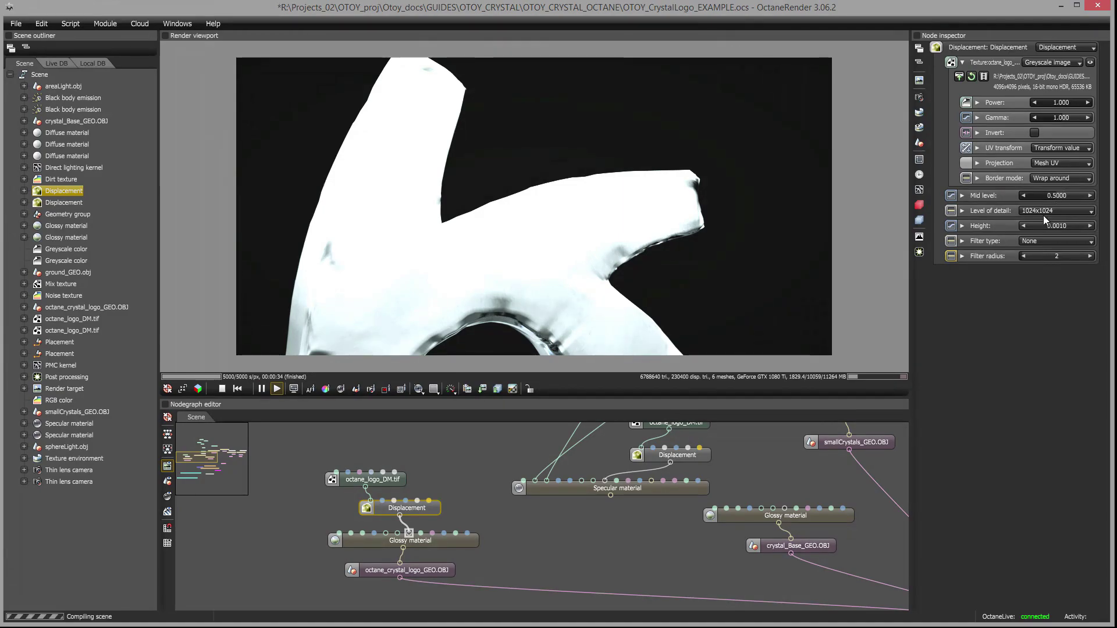
click(1044, 213)
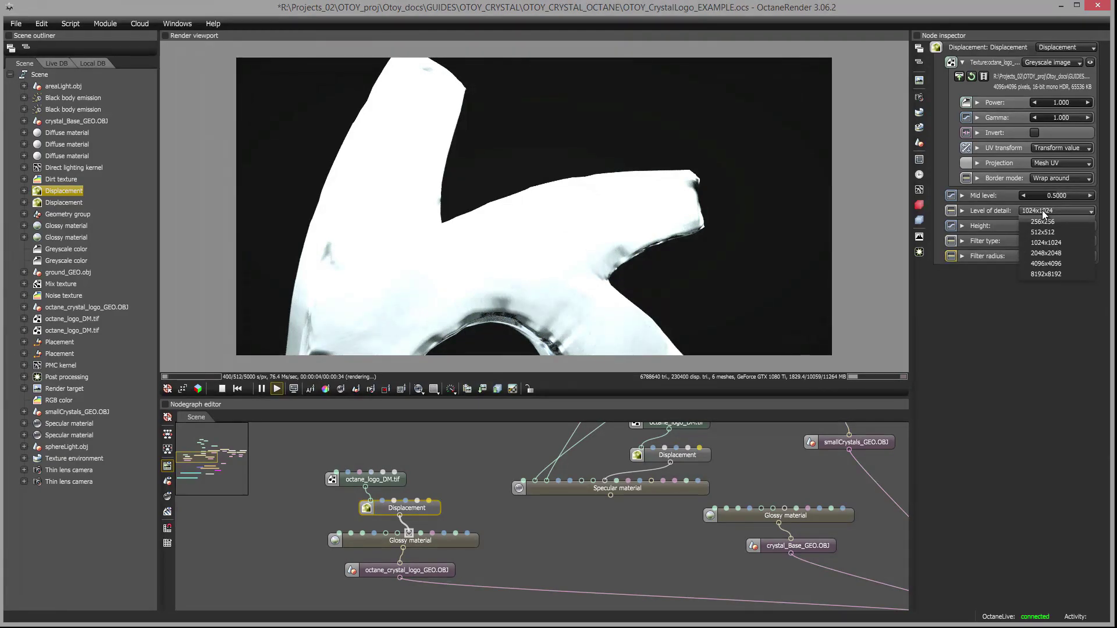
click(1046, 264)
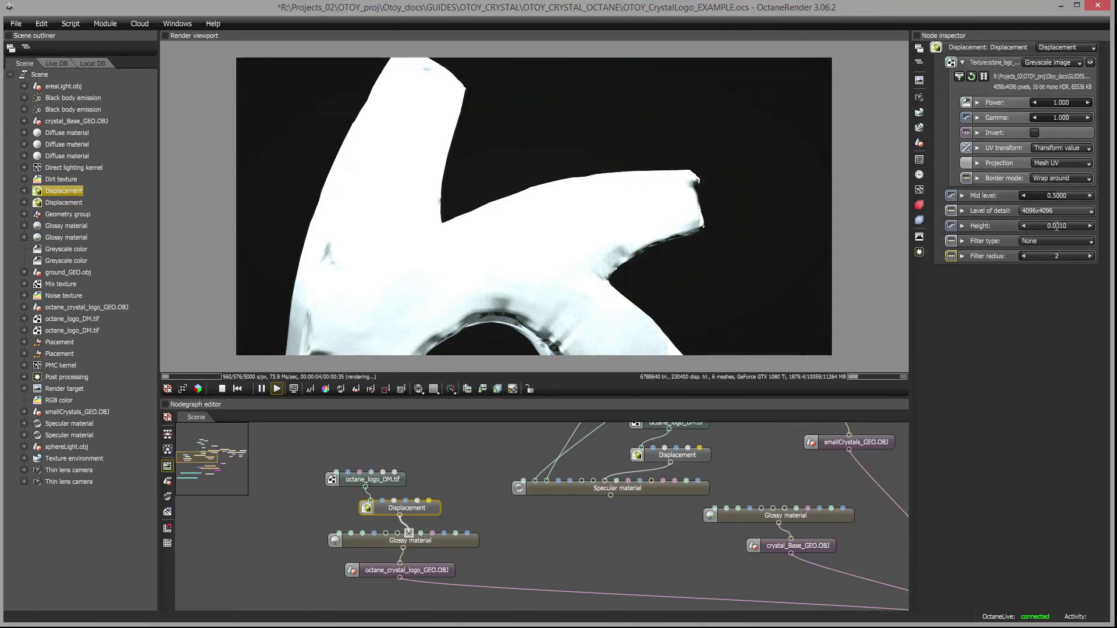
double_click(1057, 226)
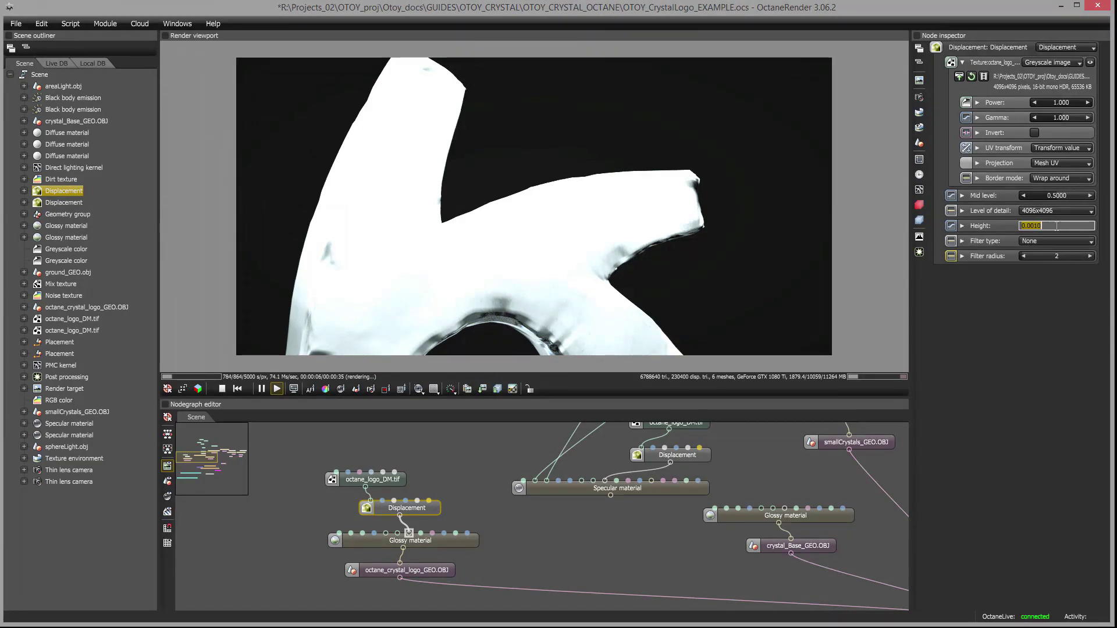
text(1)
key(Return)
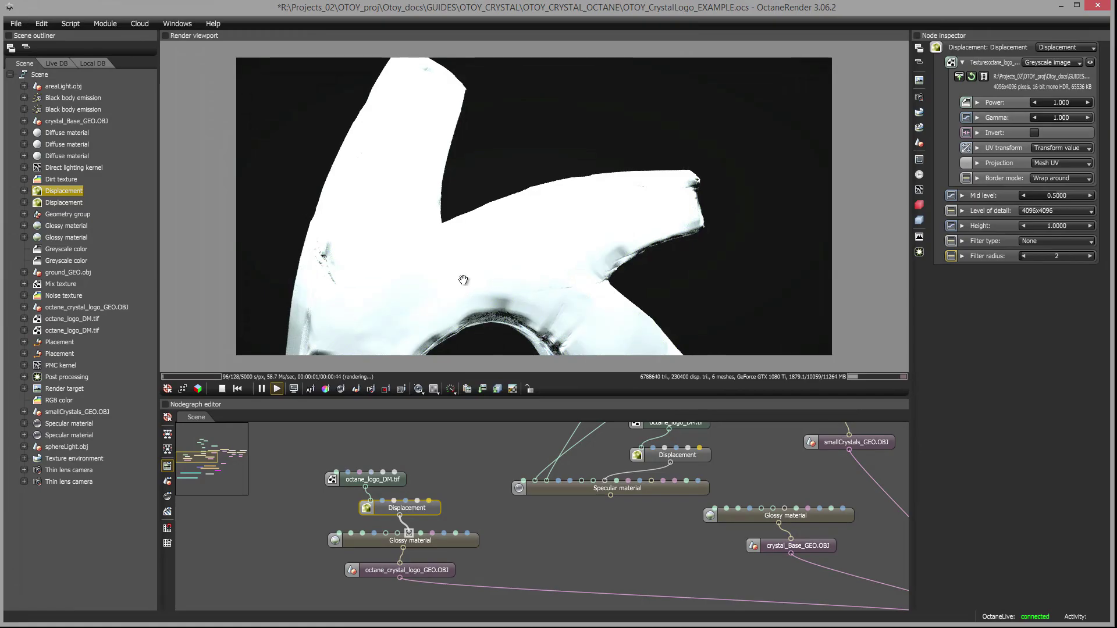
drag(454, 277, 617, 273)
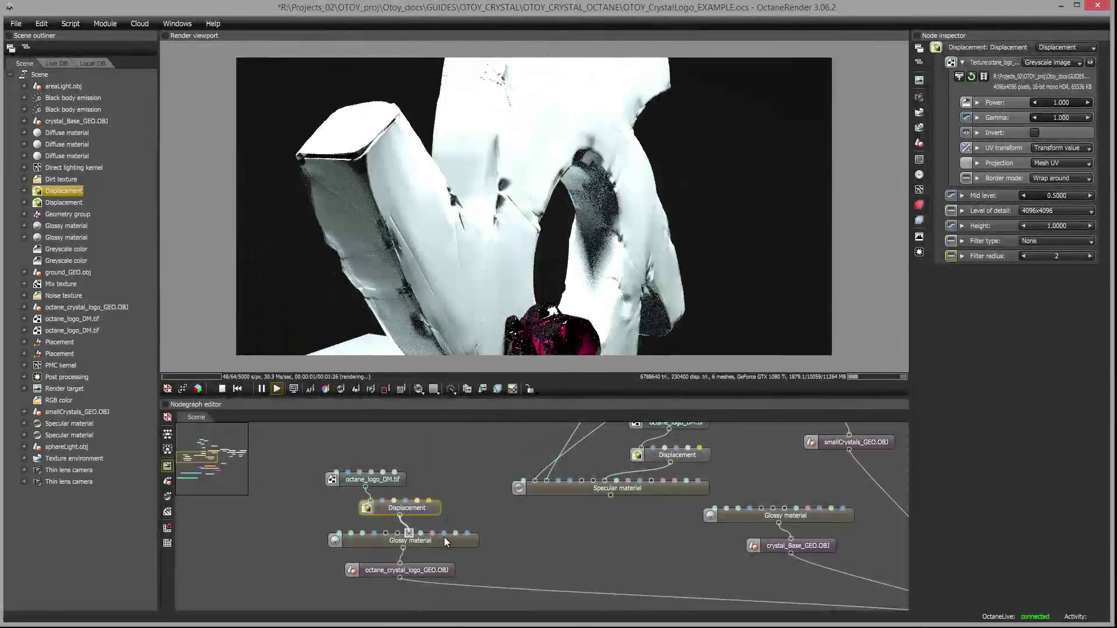
Step: Change the logo's Glossy material diffuse colour to a darker grey
click(453, 541)
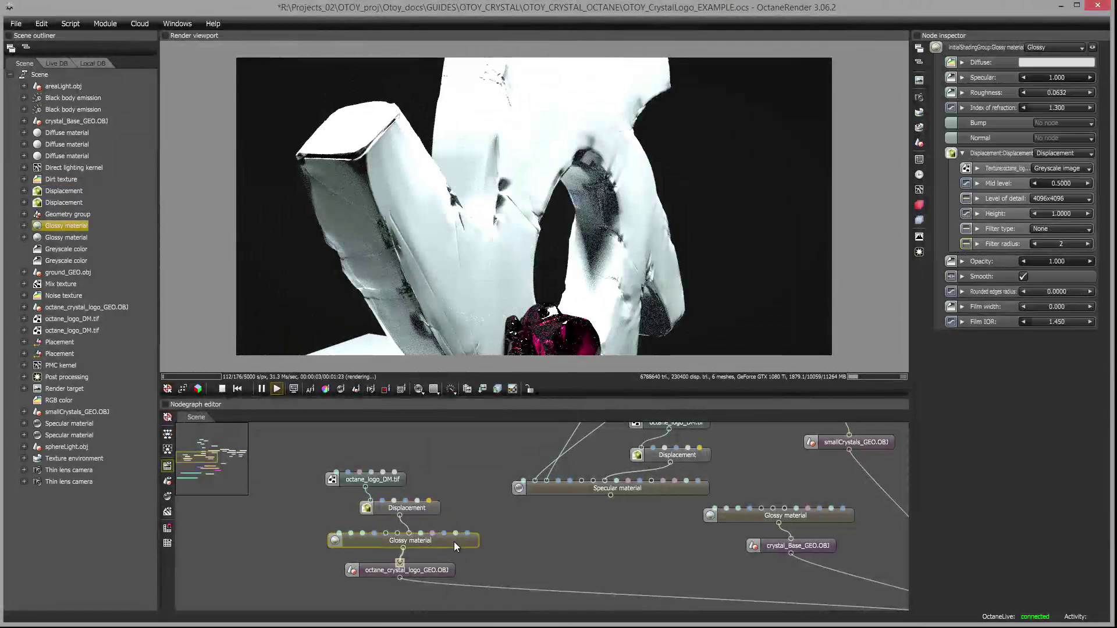
click(1049, 61)
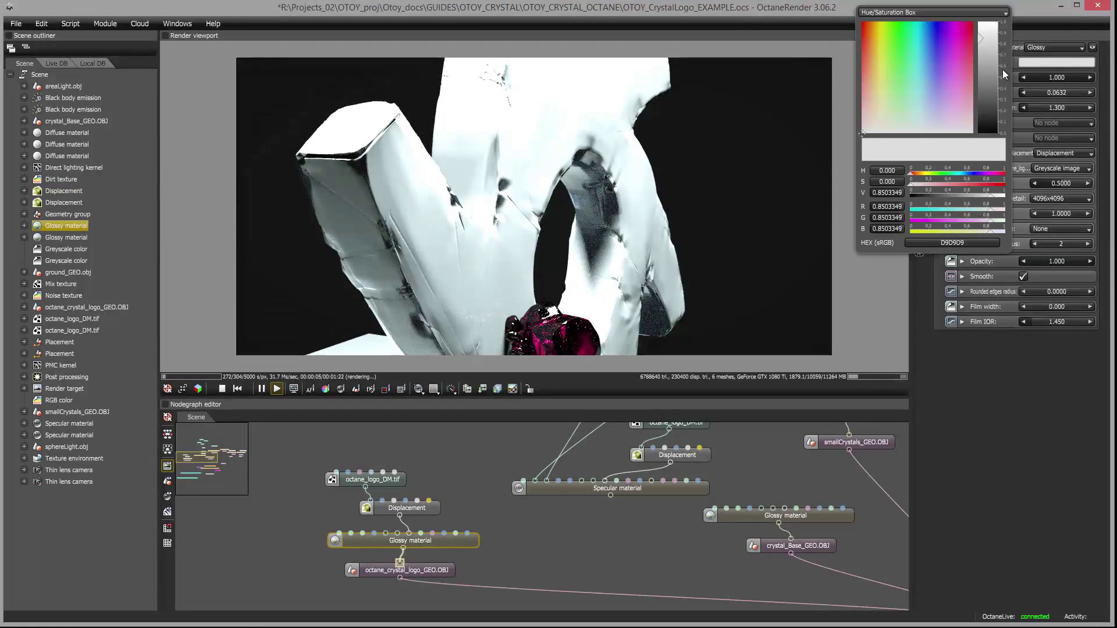
click(986, 83)
drag(985, 83, 1048, 91)
click(974, 414)
drag(634, 201, 468, 217)
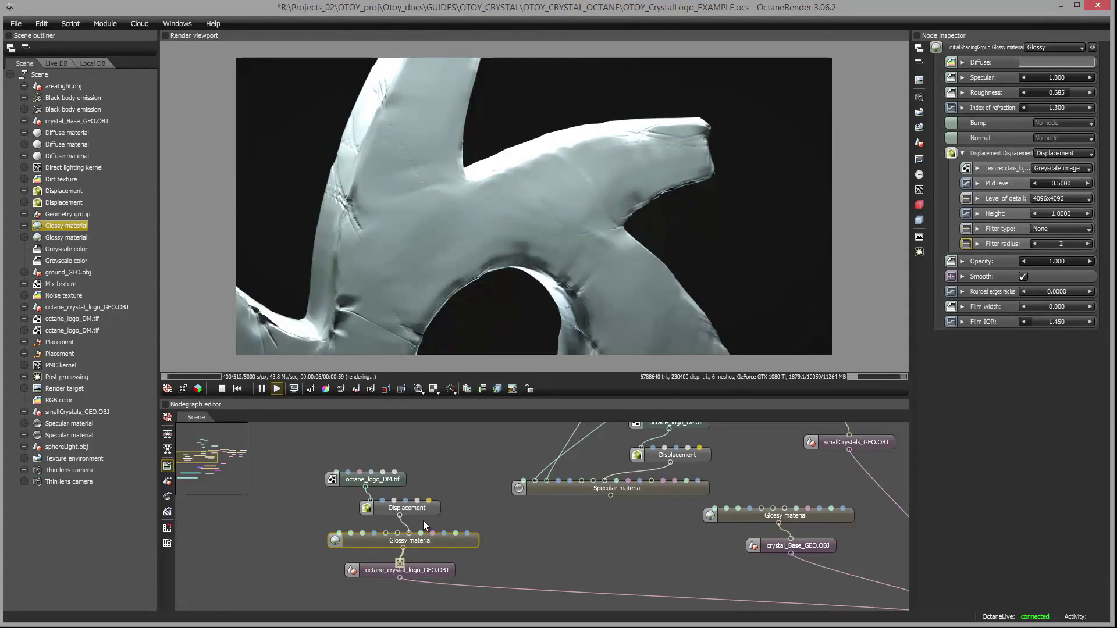
Step: Set the Displacement node's height to 2 and frame the logo closer
click(409, 508)
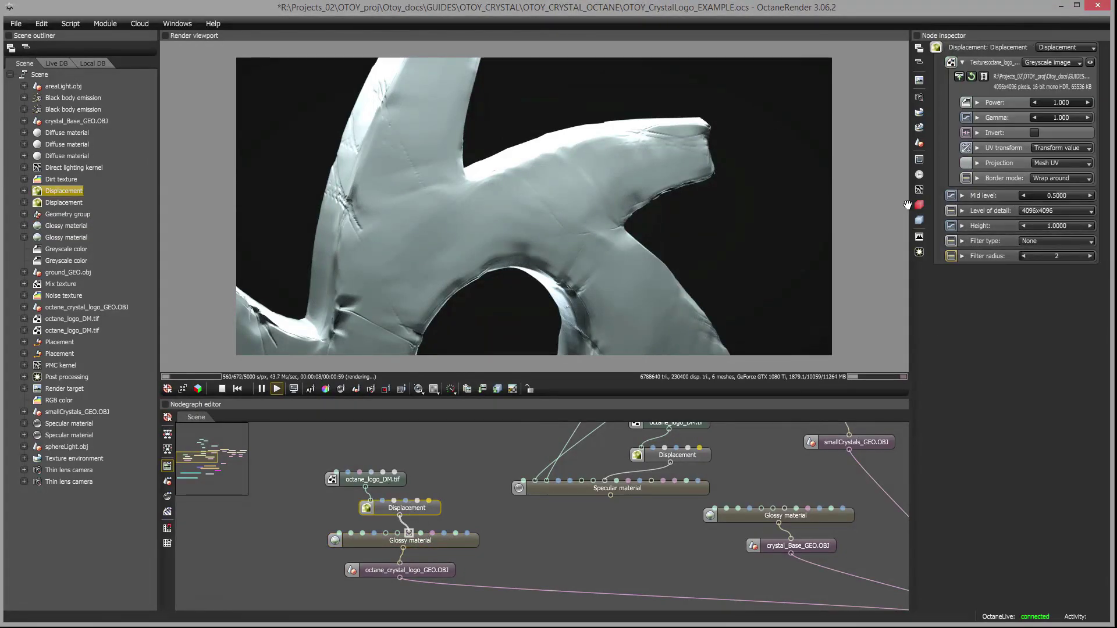
click(1047, 226)
text(2)
key(Return)
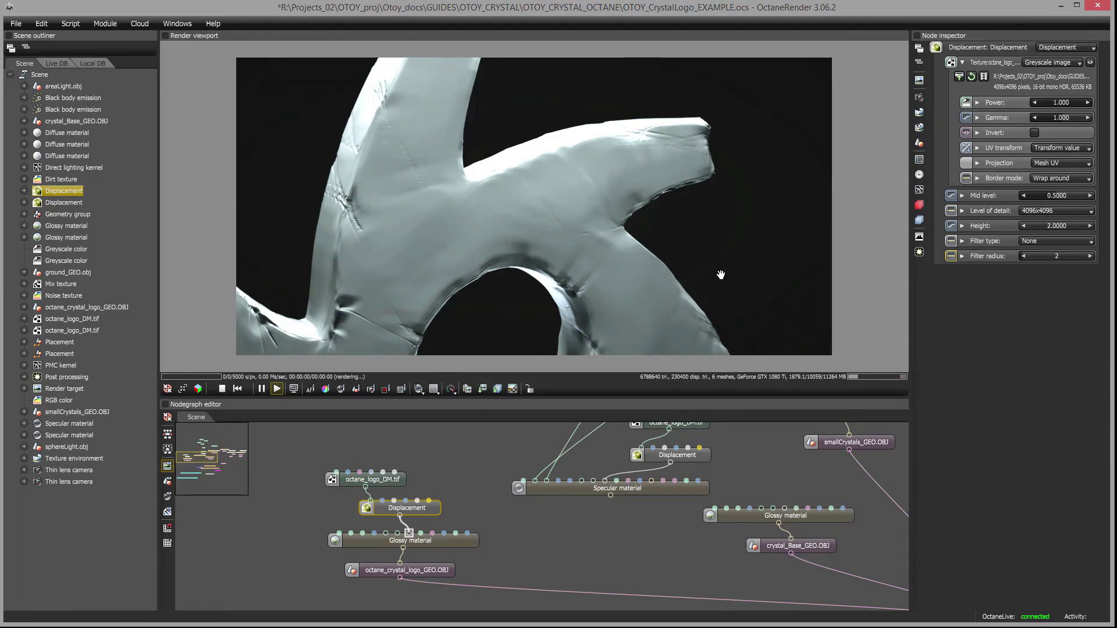
drag(713, 279, 442, 173)
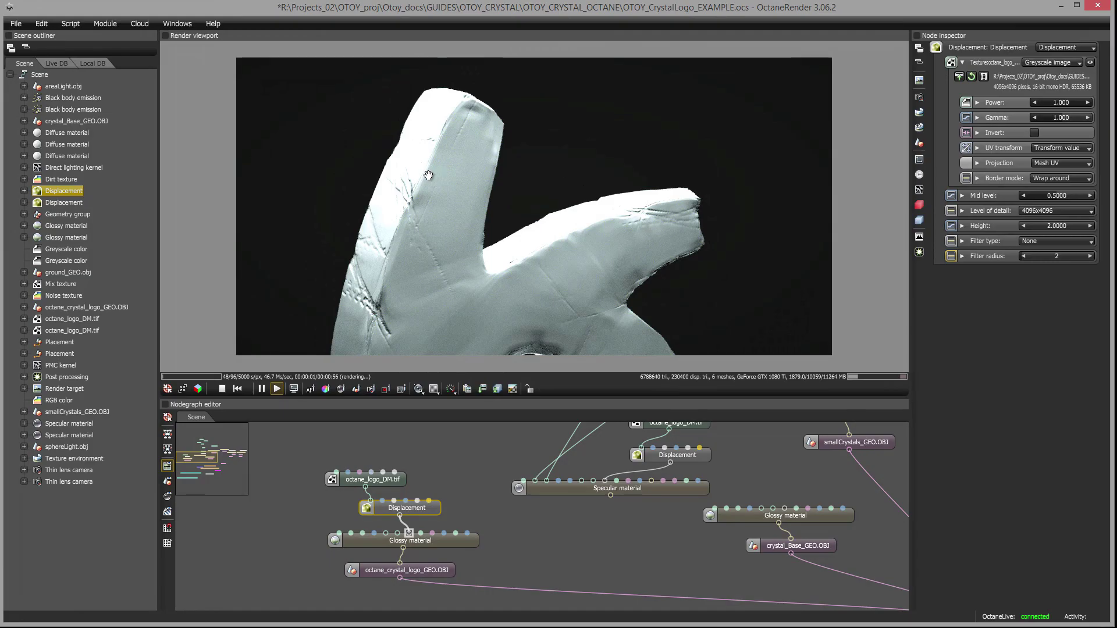
drag(459, 280, 473, 249)
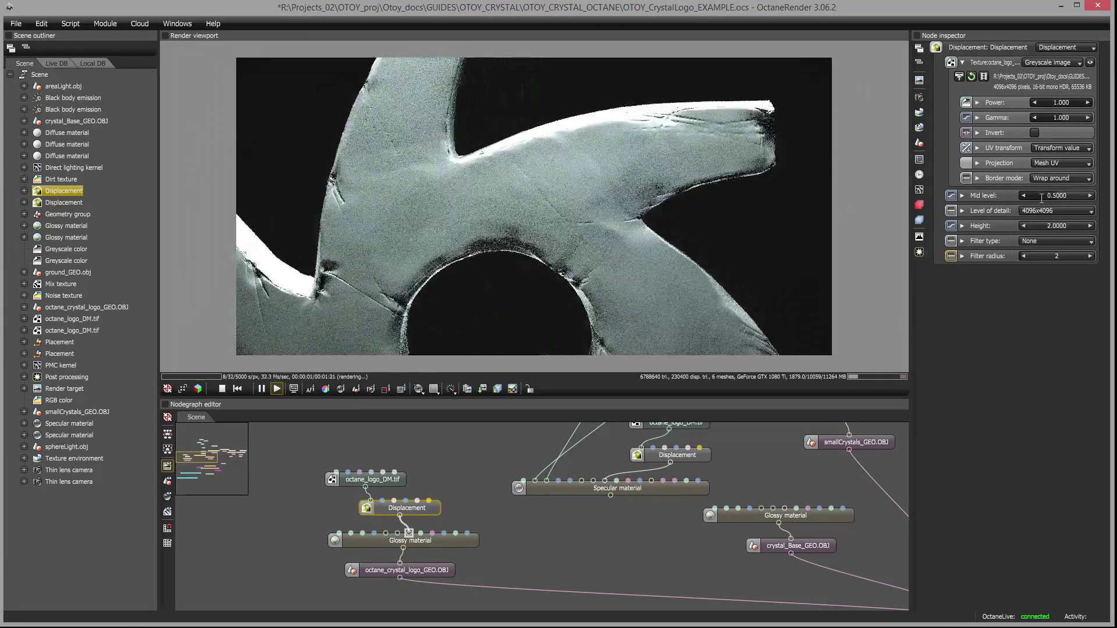
Step: Raise the displacement height to 10 to compare the effect
click(1056, 227)
text(10)
key(Return)
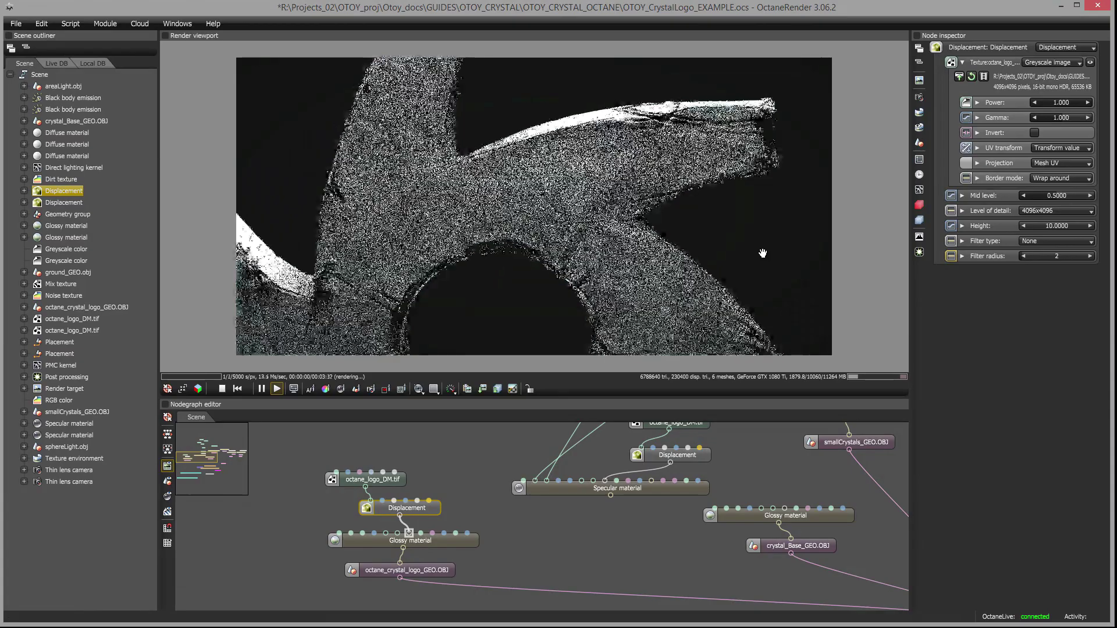
drag(748, 219, 667, 229)
scroll(667, 230, up, 6)
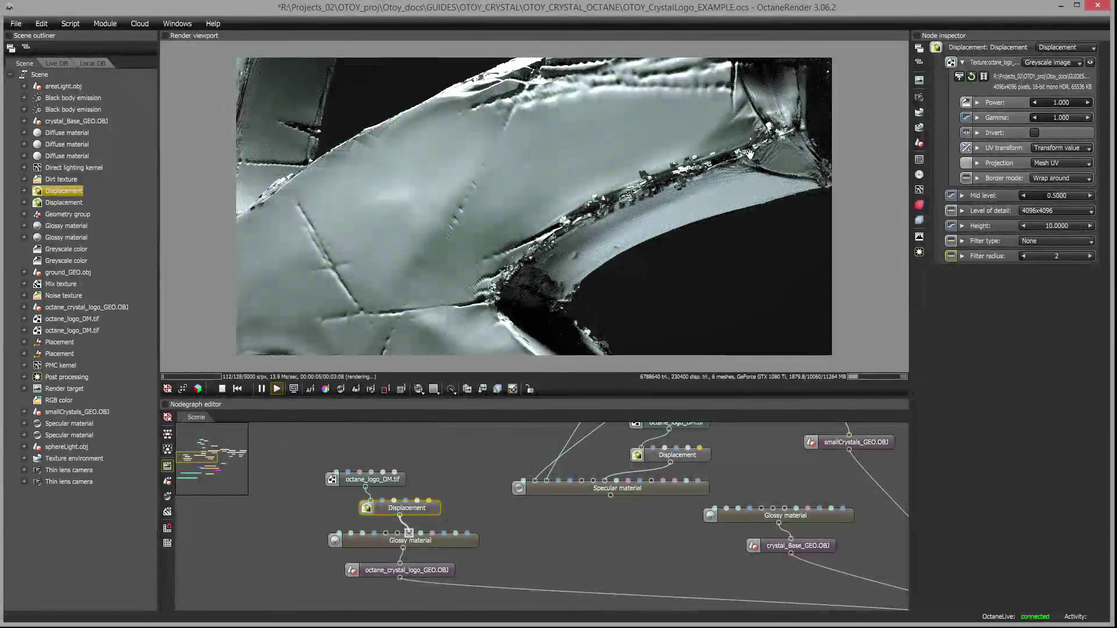
Step: Try displacement height 5, then settle back on height 2
click(1060, 226)
text(5)
key(Return)
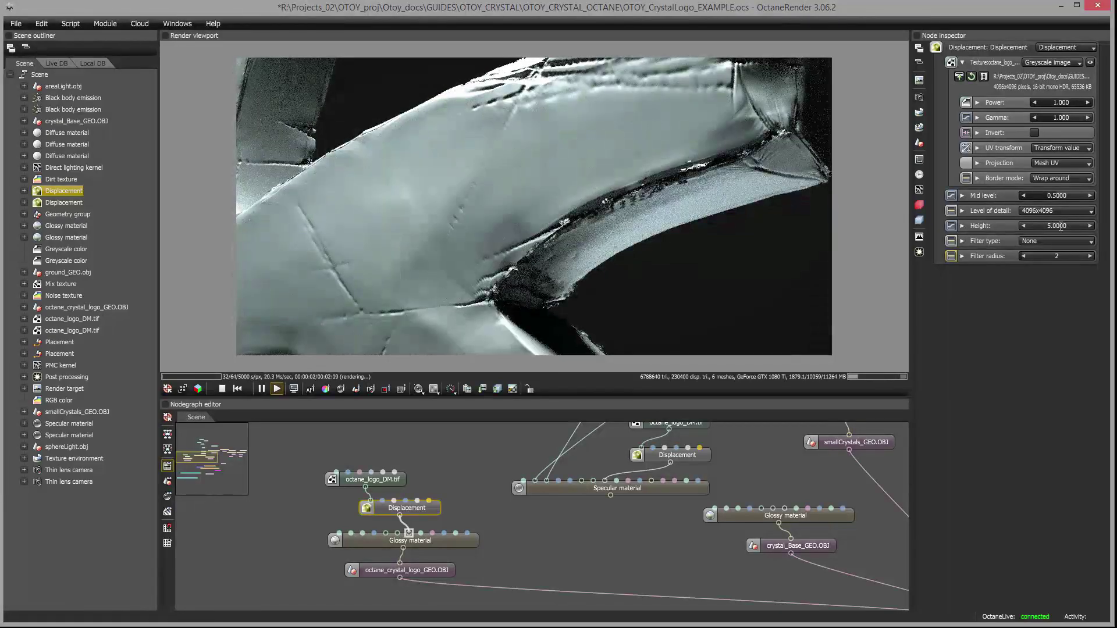
drag(777, 270, 698, 309)
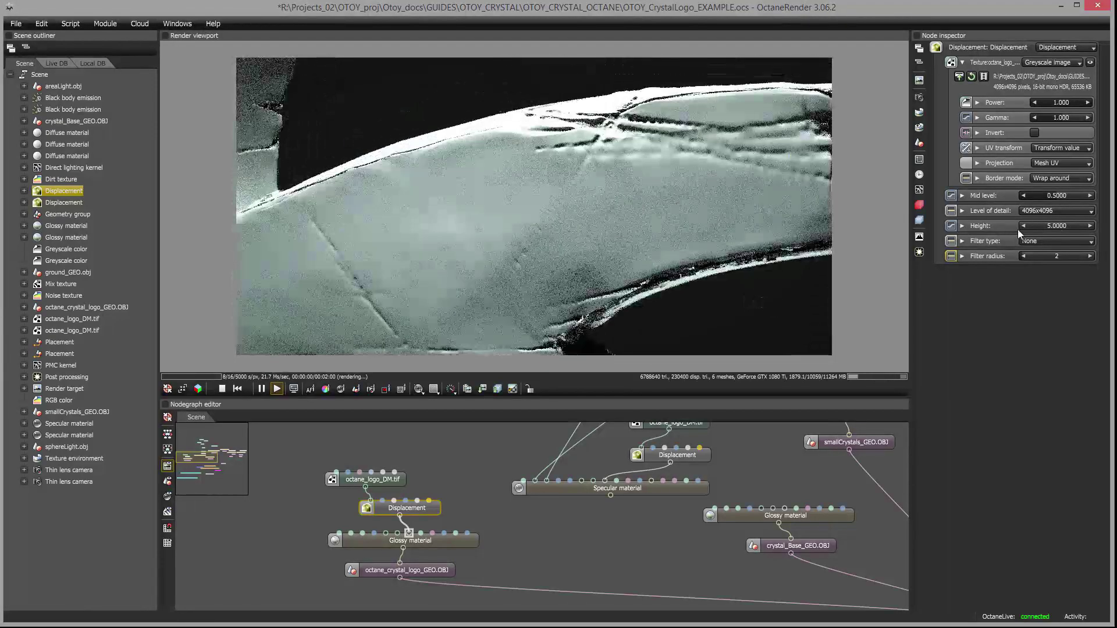
double_click(1060, 222)
text(2)
key(Return)
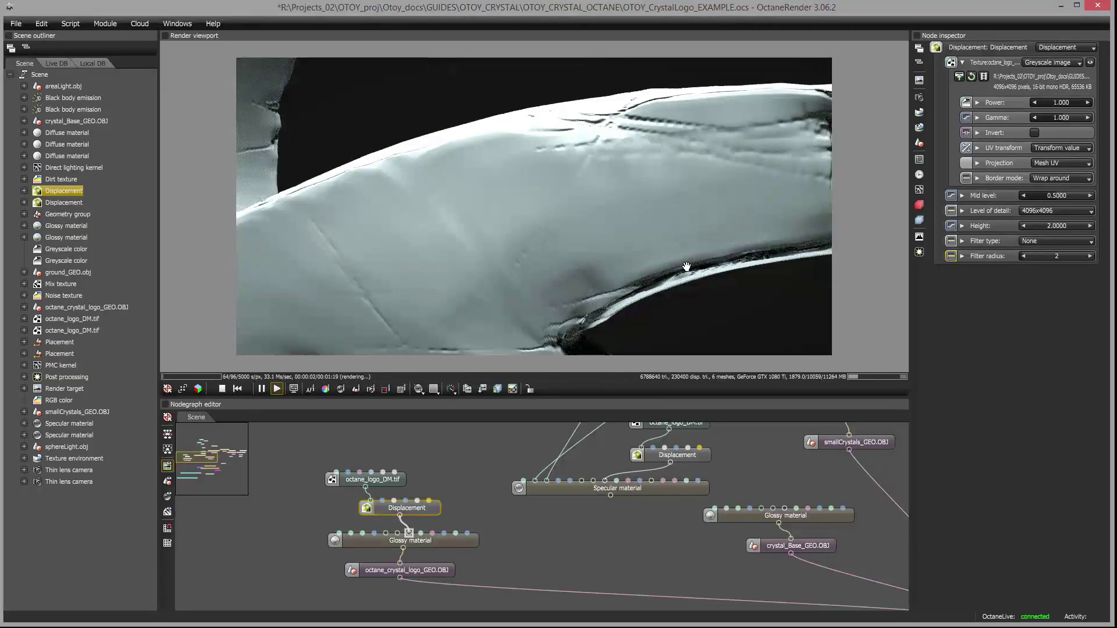
drag(686, 266, 661, 245)
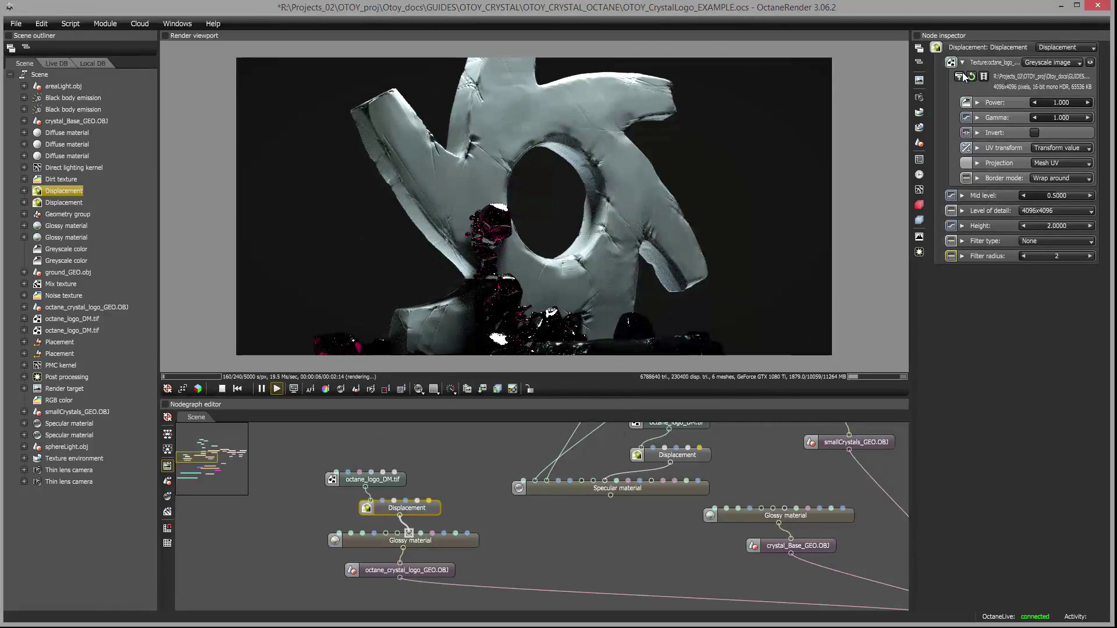
Step: Raise the octane_crystal_logo_GEO.OBJ subdivision level to 3 and reload the mesh
drag(685, 514, 541, 515)
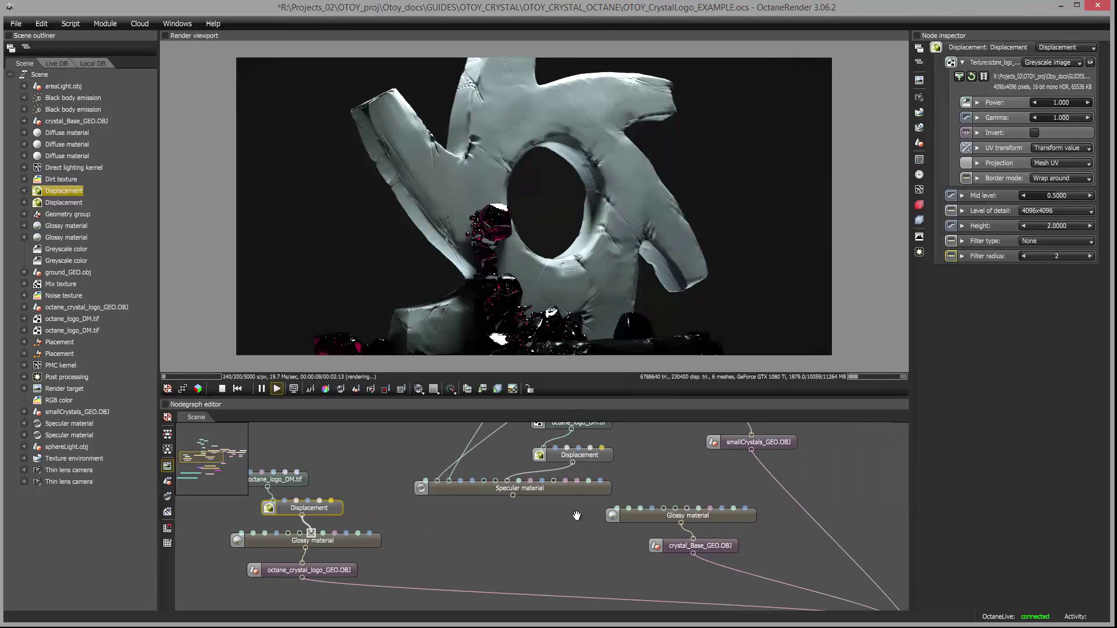
click(676, 549)
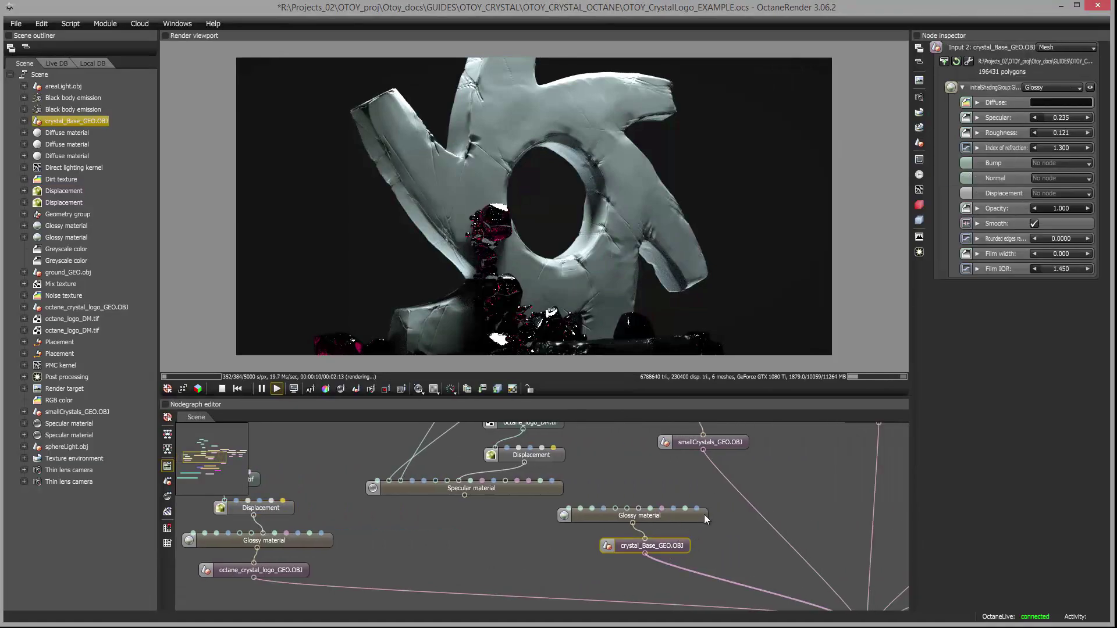
drag(704, 514, 624, 581)
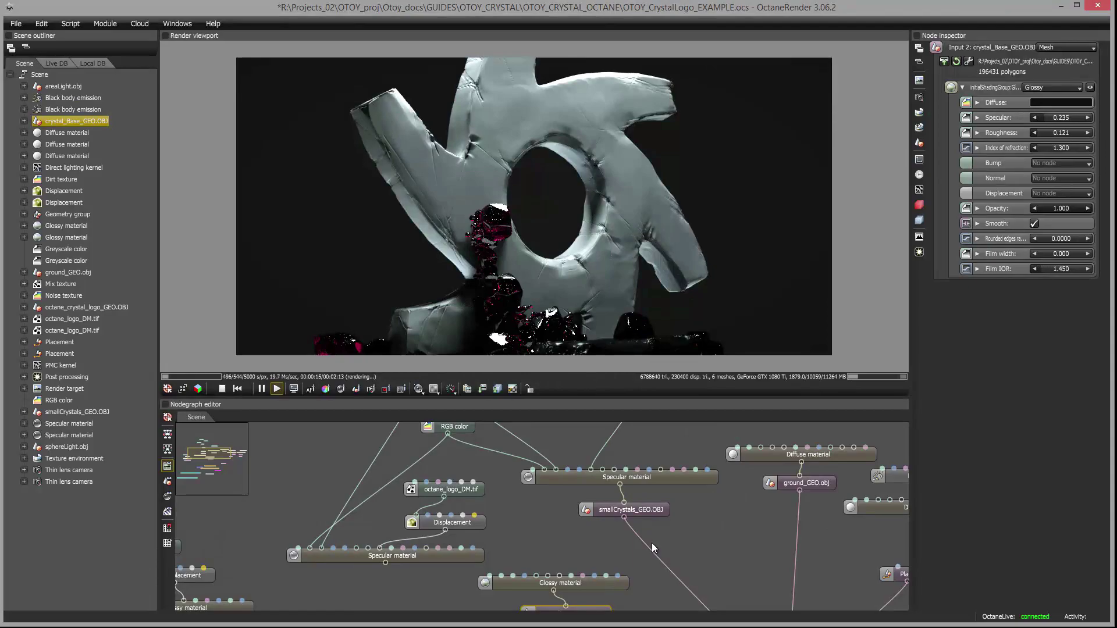
drag(652, 543, 752, 465)
drag(512, 459, 745, 481)
drag(599, 459, 580, 550)
click(529, 541)
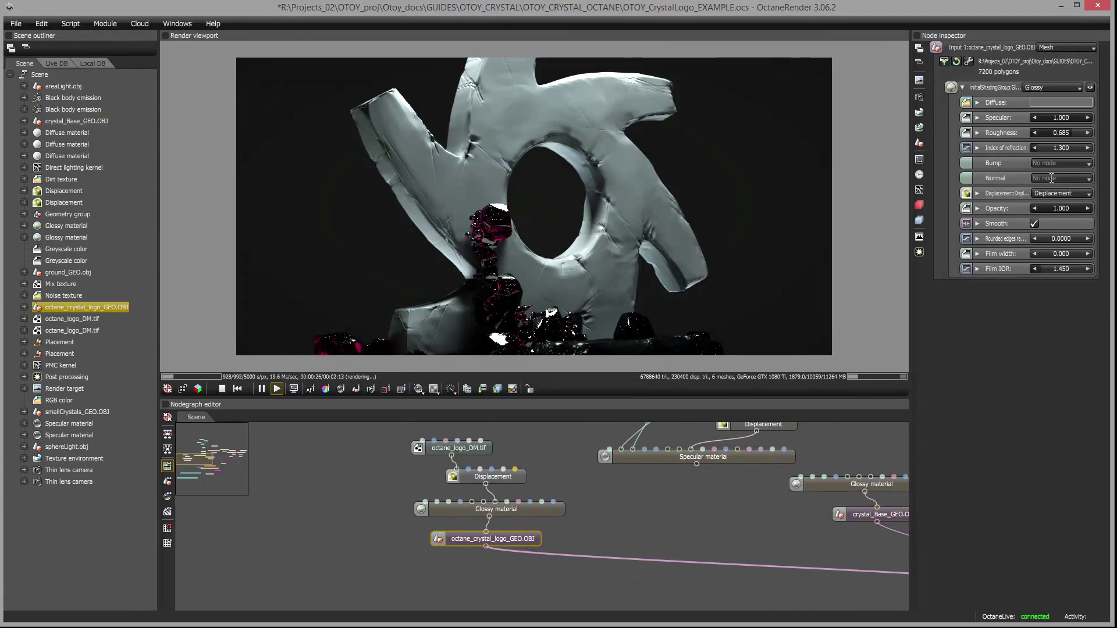
click(969, 61)
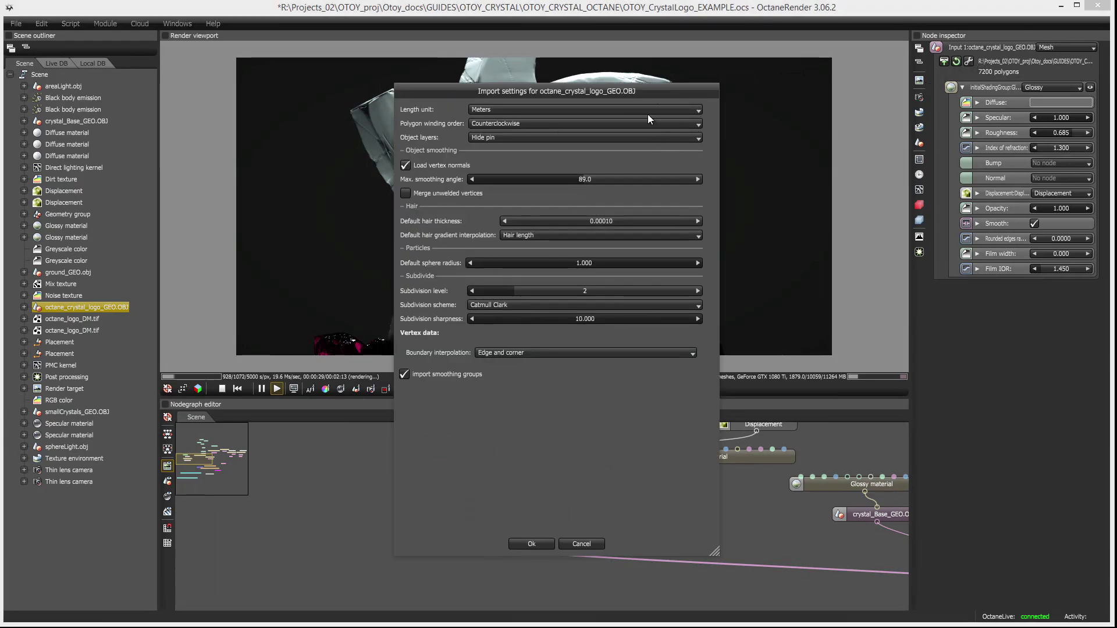
drag(642, 92, 986, 124)
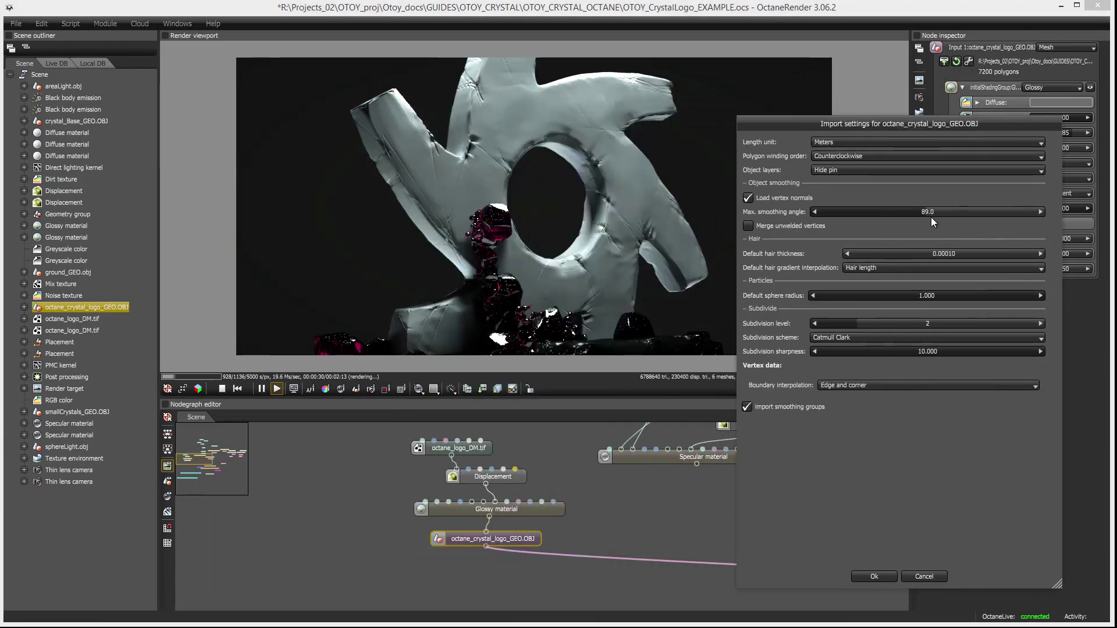
double_click(929, 321)
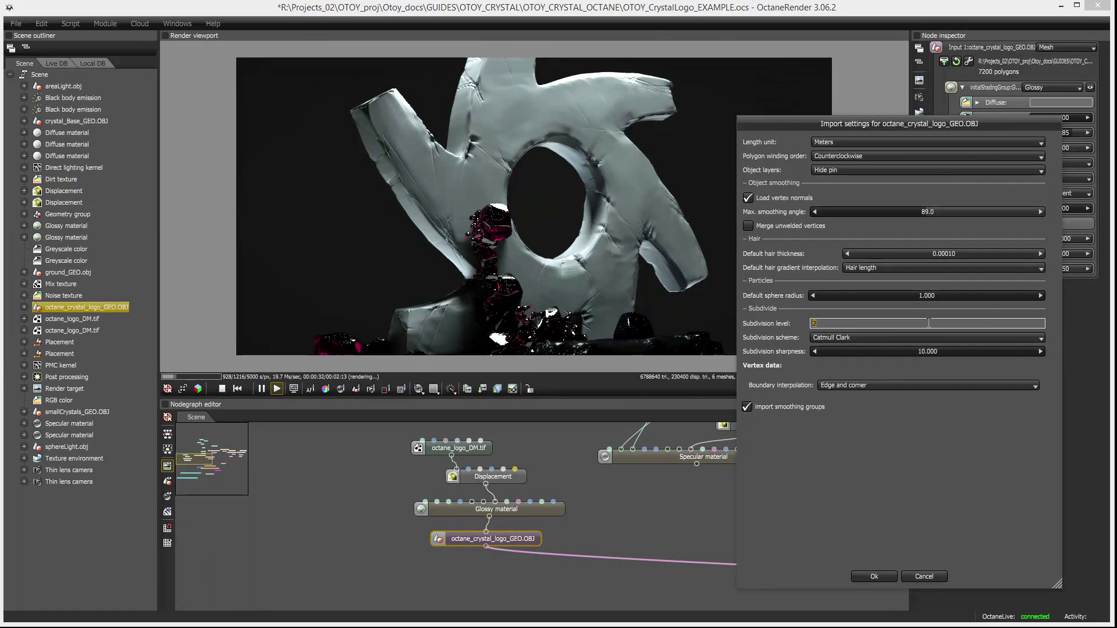
key(Return)
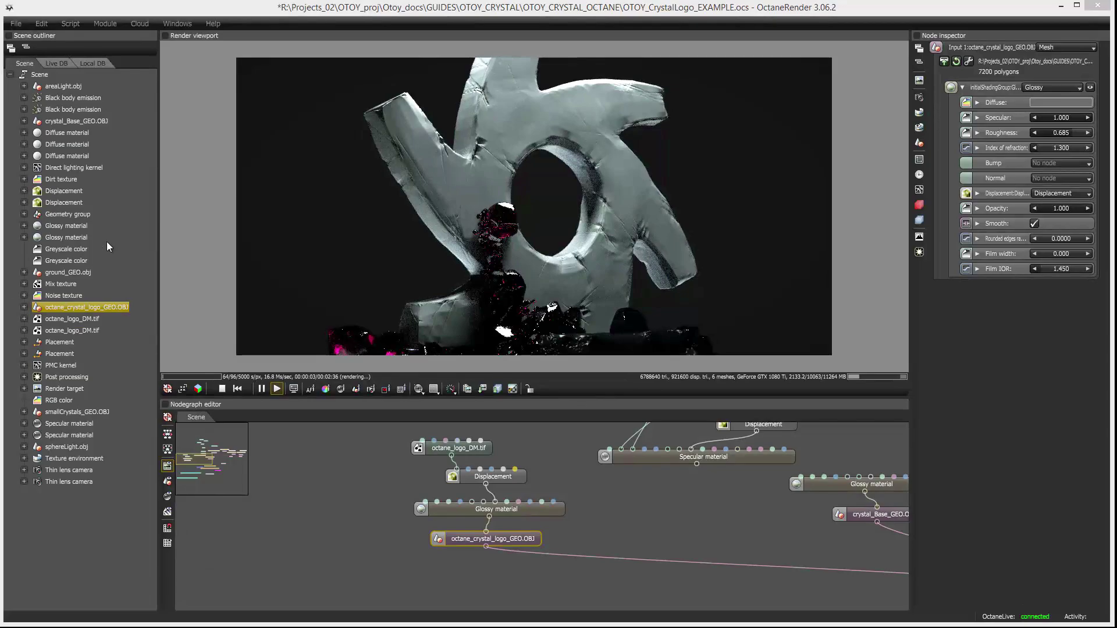
Step: Adjust the logo mesh's subdivision sharpness and reimport it
drag(626, 231, 615, 249)
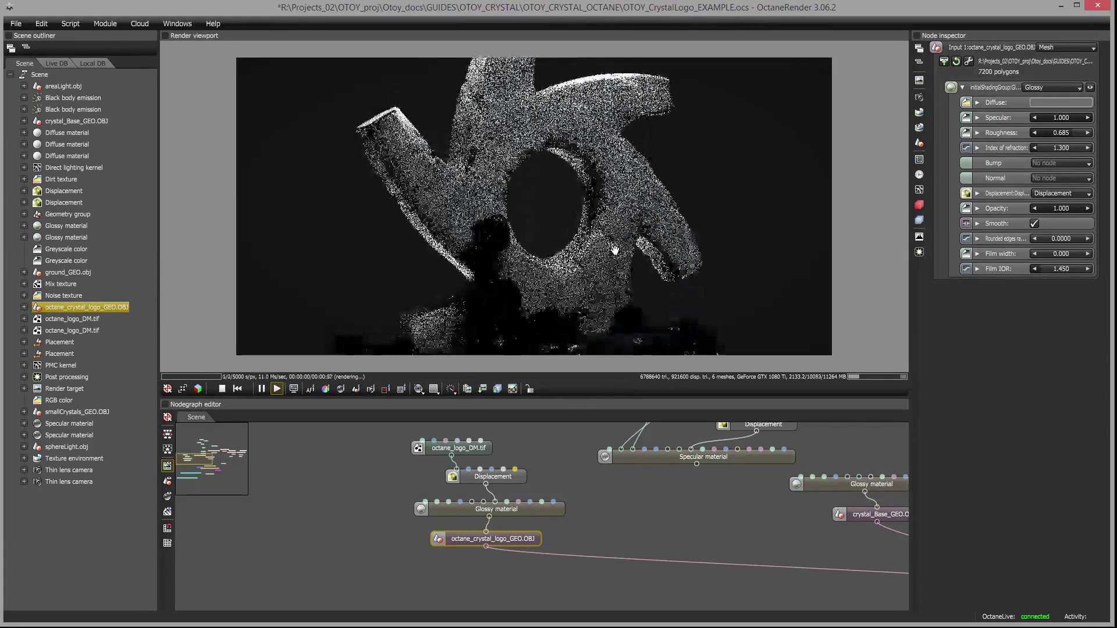
click(968, 61)
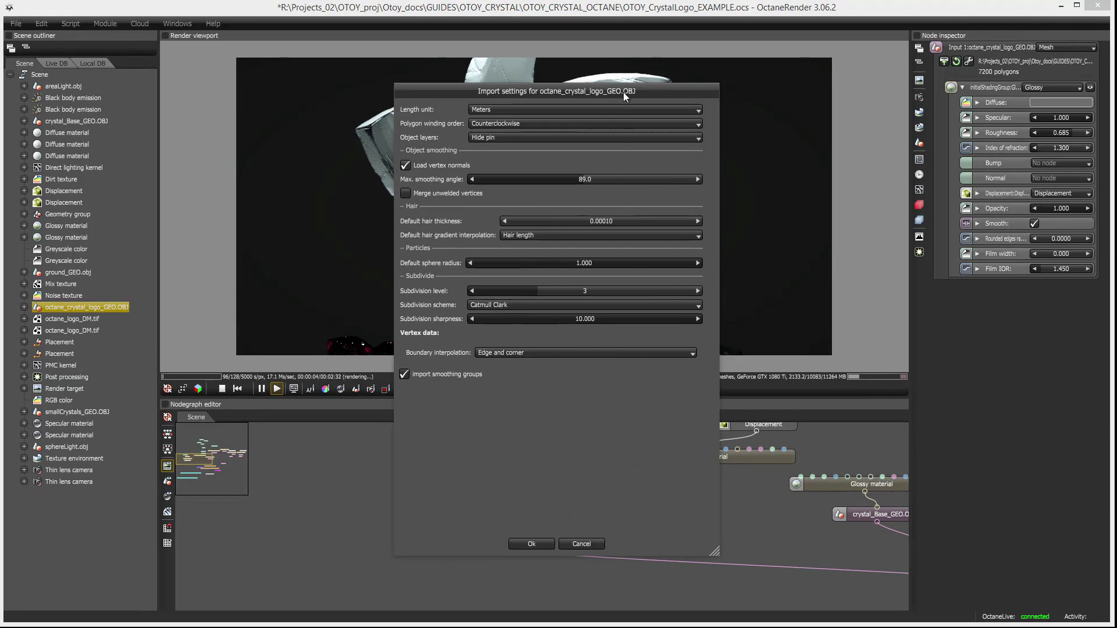
drag(623, 92, 859, 87)
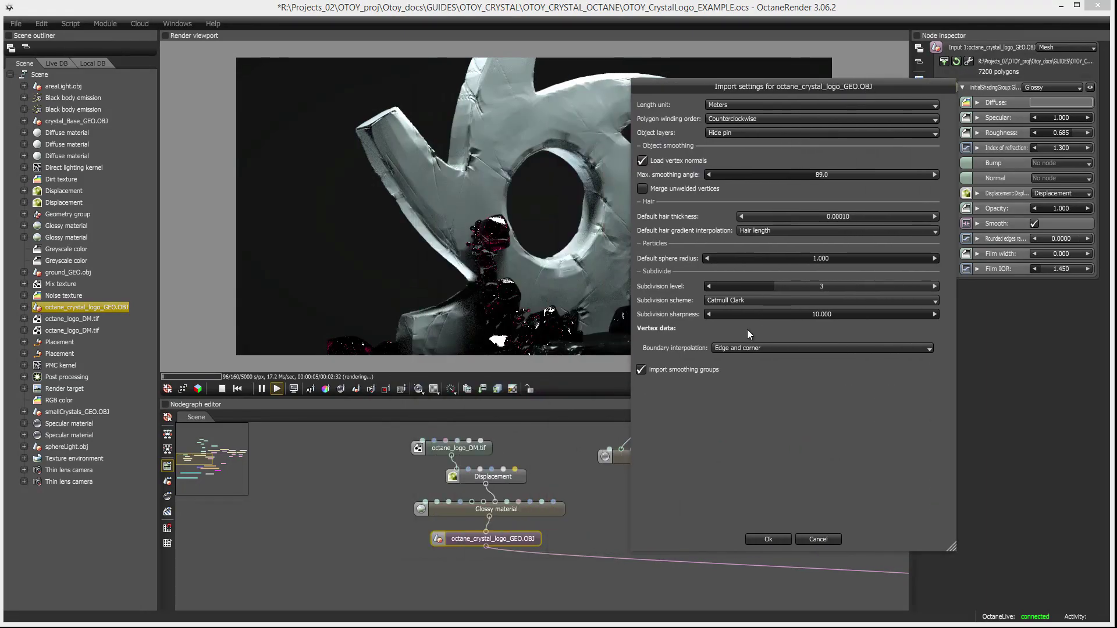
double_click(823, 314)
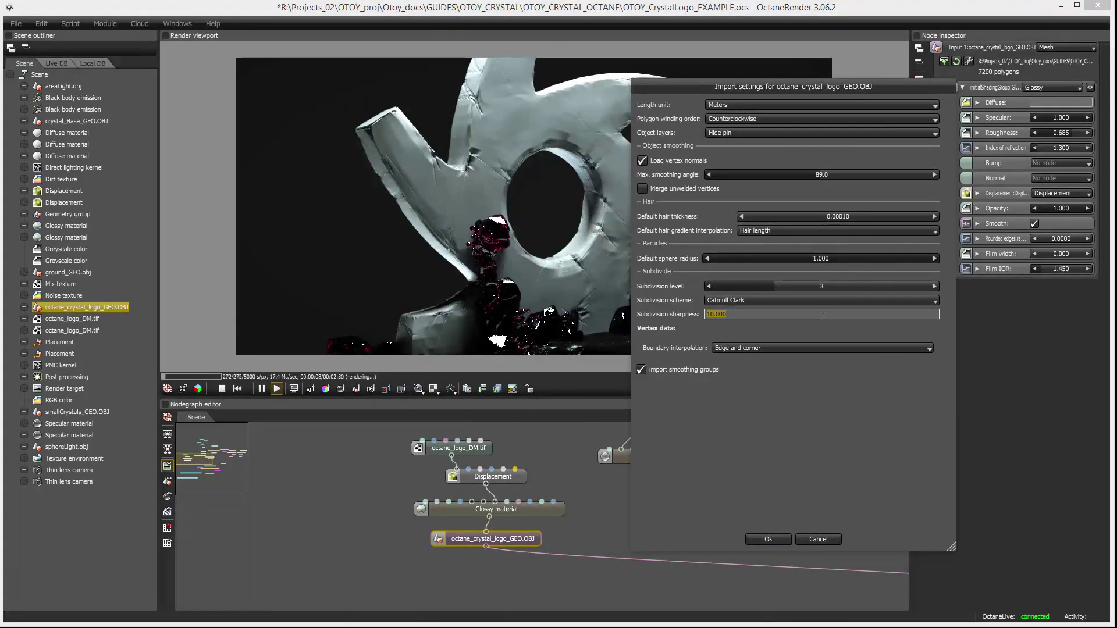
key(Return)
key(Return)
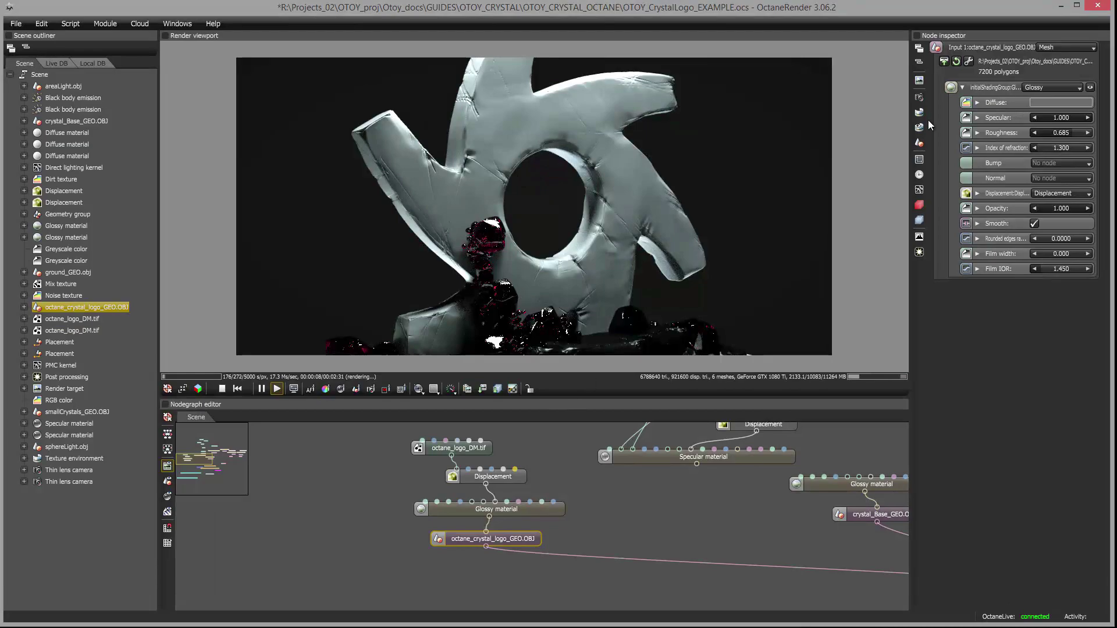
Step: Wire the Specular material into octane_crystal_logo_GEO.OBJ, replacing the Glossy material
drag(664, 198, 661, 244)
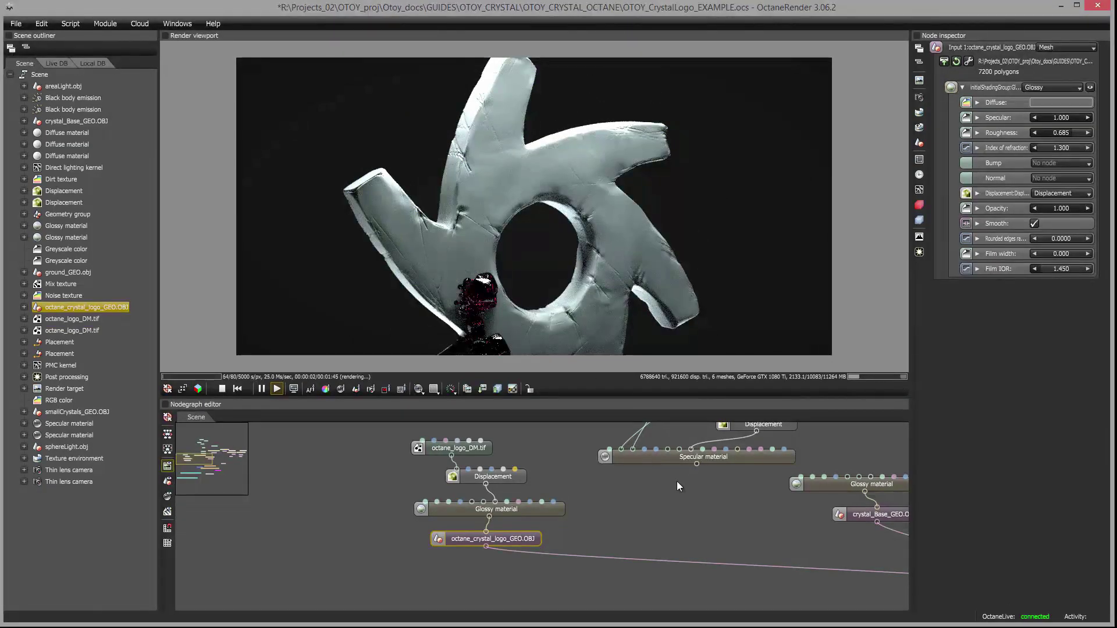
middle_drag(625, 502, 512, 495)
drag(460, 536, 640, 508)
mouse_move(640, 508)
middle_down()
mouse_move(610, 589)
mouse_move(600, 548)
mouse_move(585, 589)
middle_up()
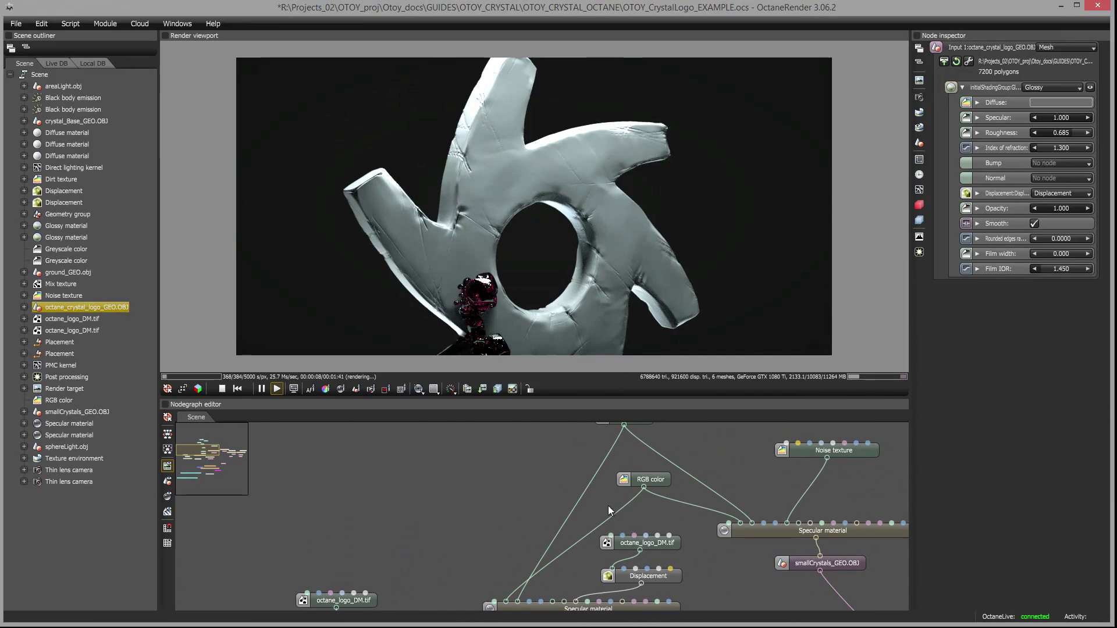
middle_drag(608, 505, 579, 426)
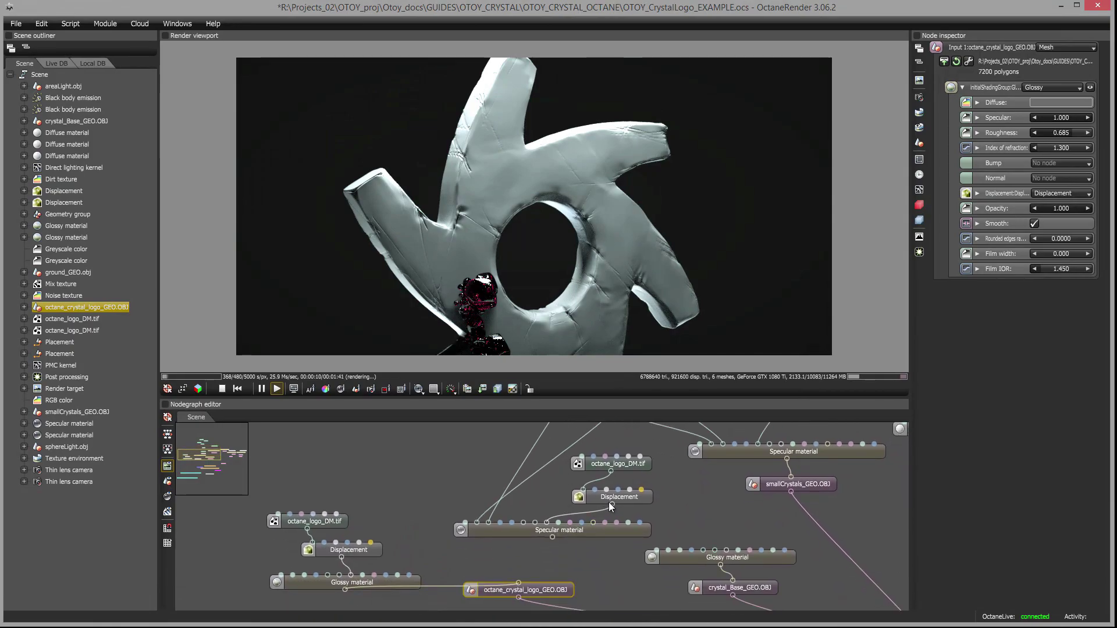
click(626, 497)
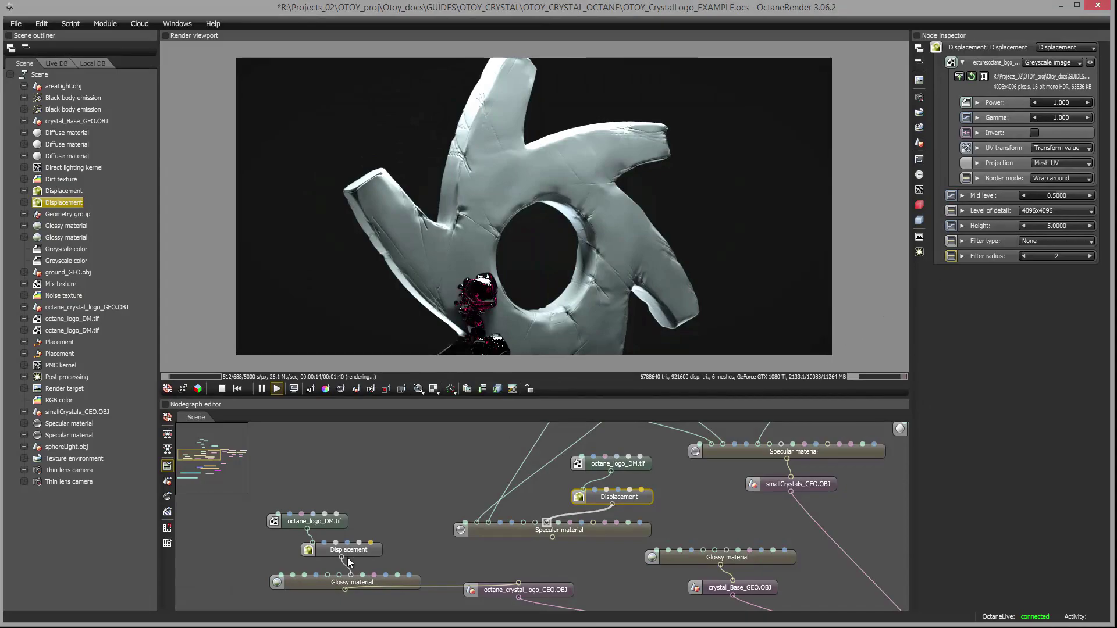
drag(552, 536, 538, 590)
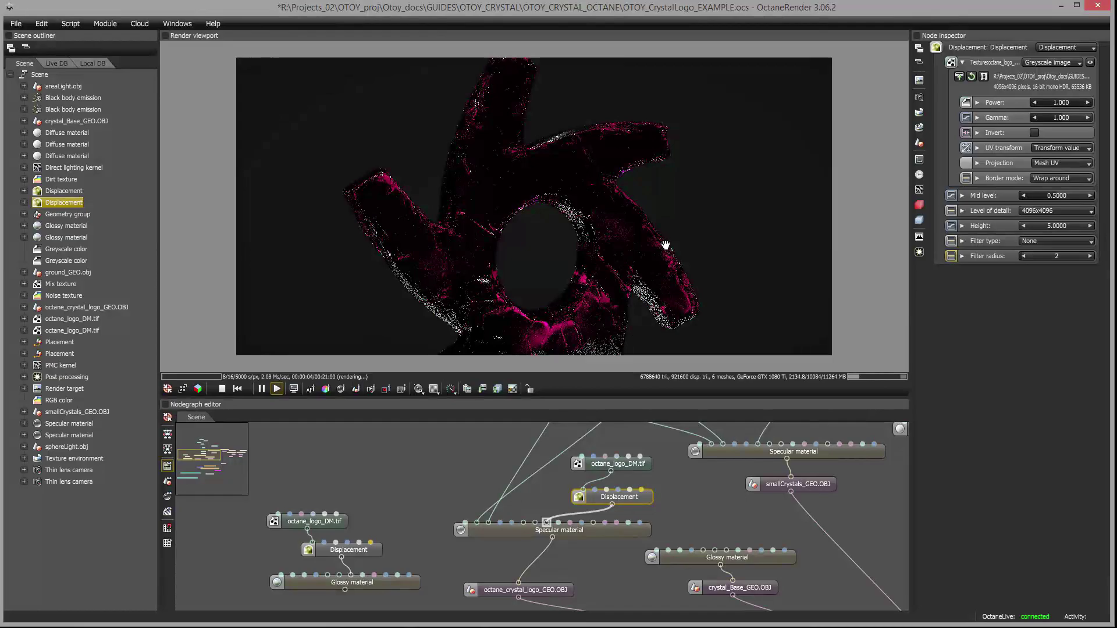
mouse_move(665, 245)
mouse_down()
mouse_move(696, 229)
mouse_move(675, 280)
mouse_move(658, 230)
mouse_move(655, 254)
mouse_up()
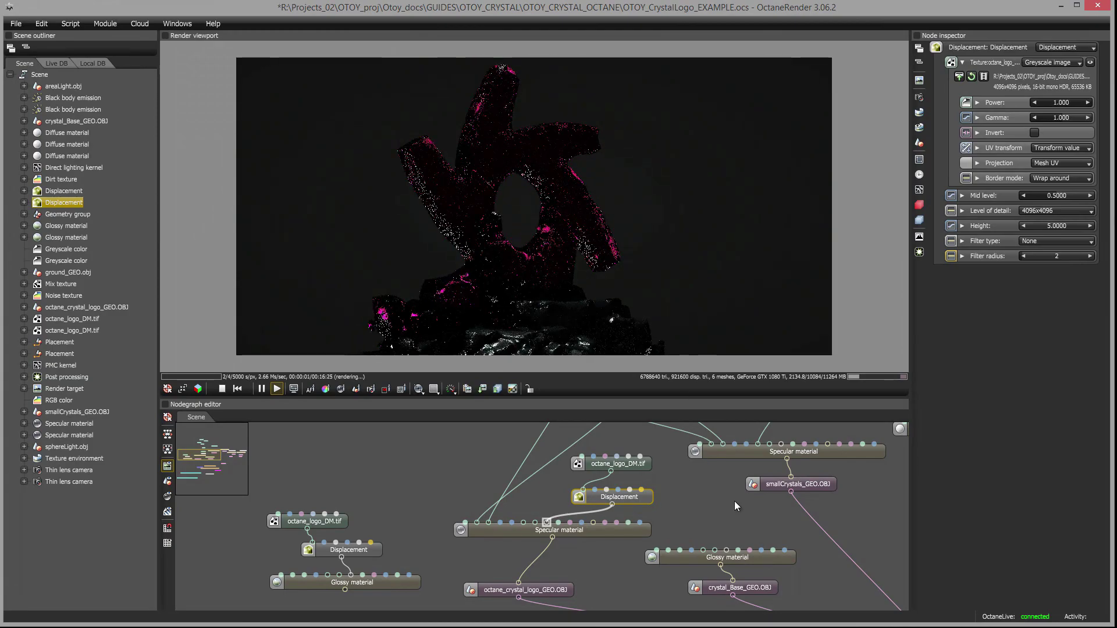
right_drag(734, 501, 539, 553)
right_drag(721, 519, 678, 437)
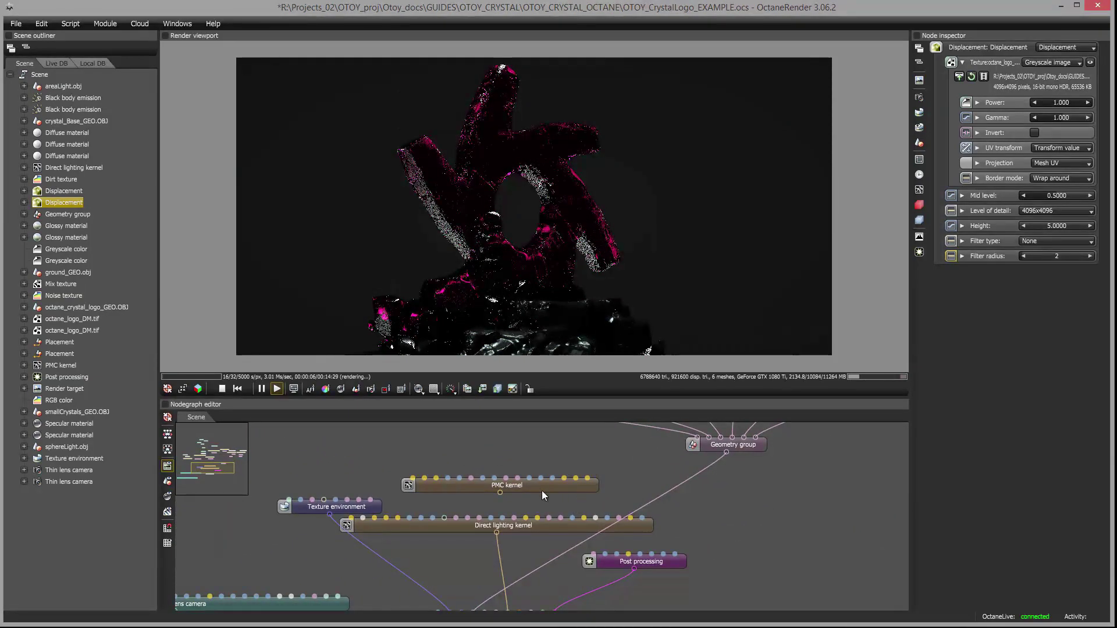
Step: Plug the PMC kernel into the Render target and move the Direct lighting kernel aside
right_drag(542, 495, 545, 462)
drag(538, 450, 546, 570)
drag(591, 482, 832, 459)
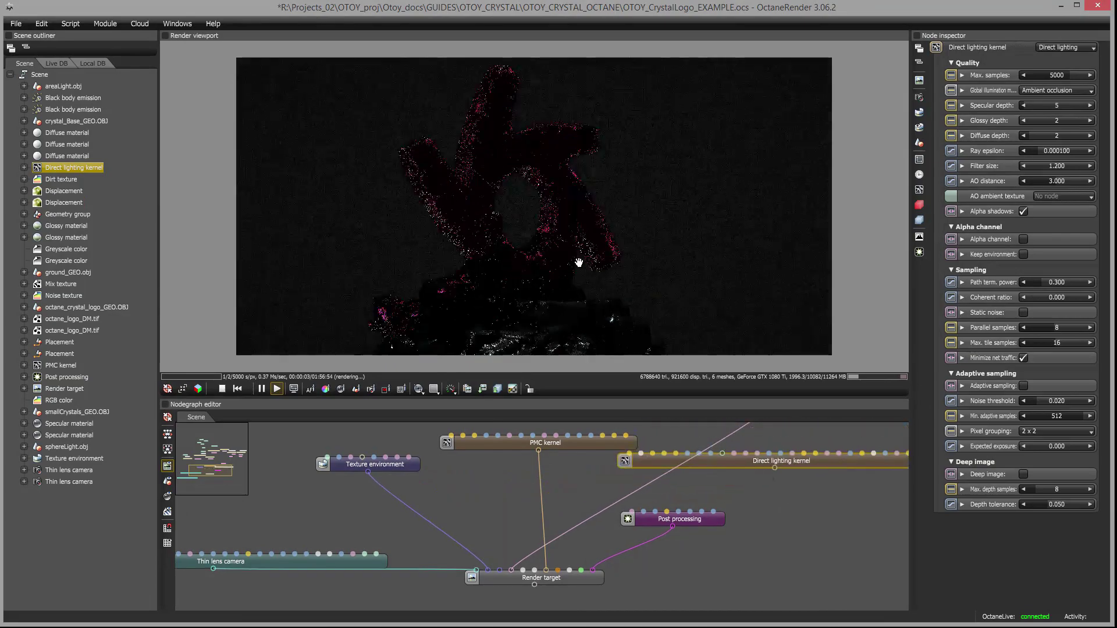